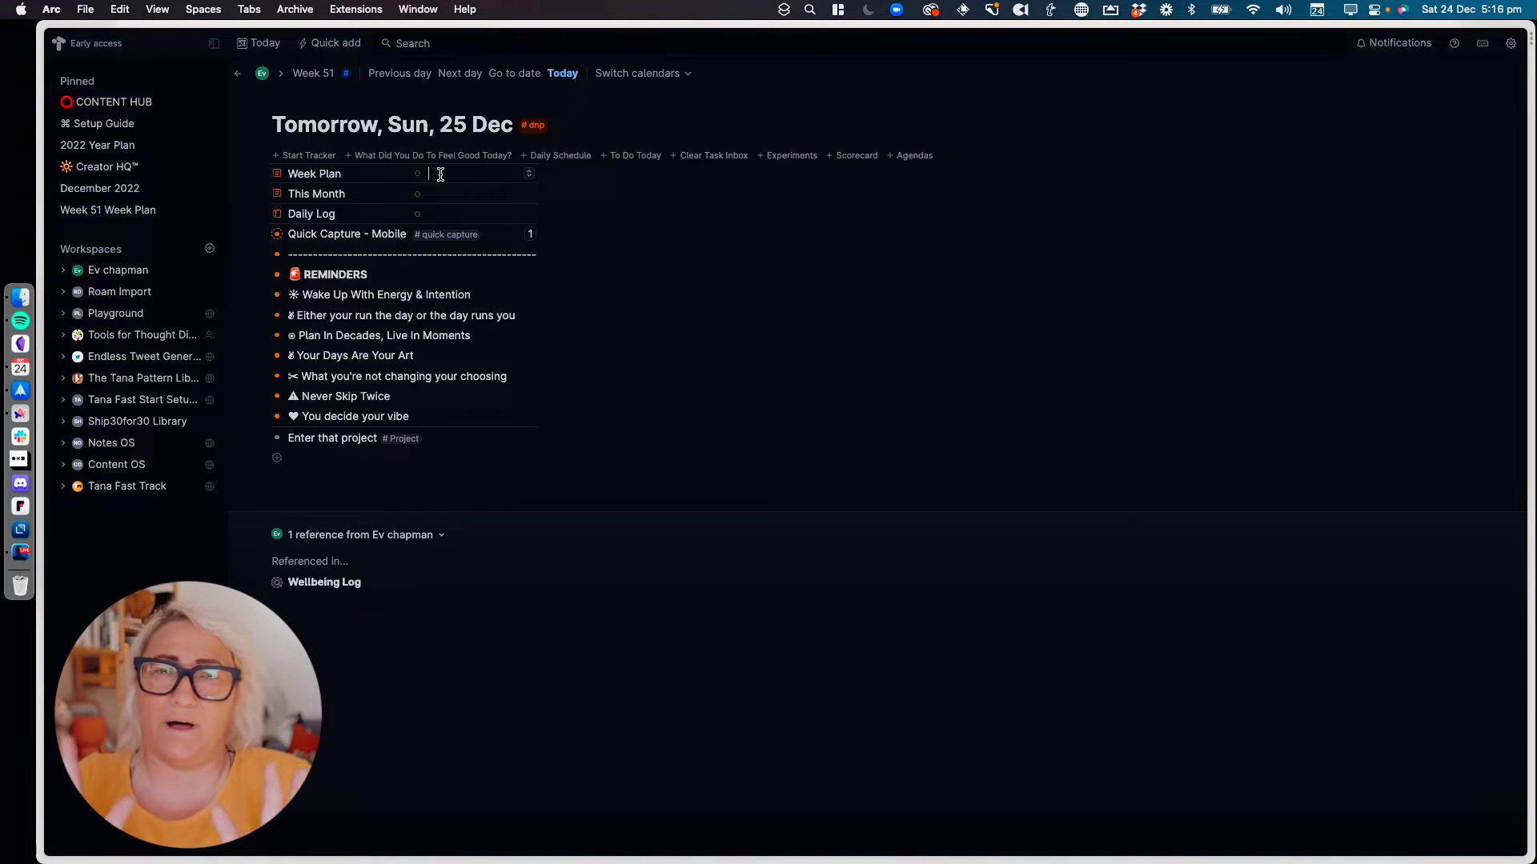
Link Week 51 Week Plan into the Week Plan field, previewing it briefly before collapsing it
{"action": "left_click", "coordinate": [528, 173]}
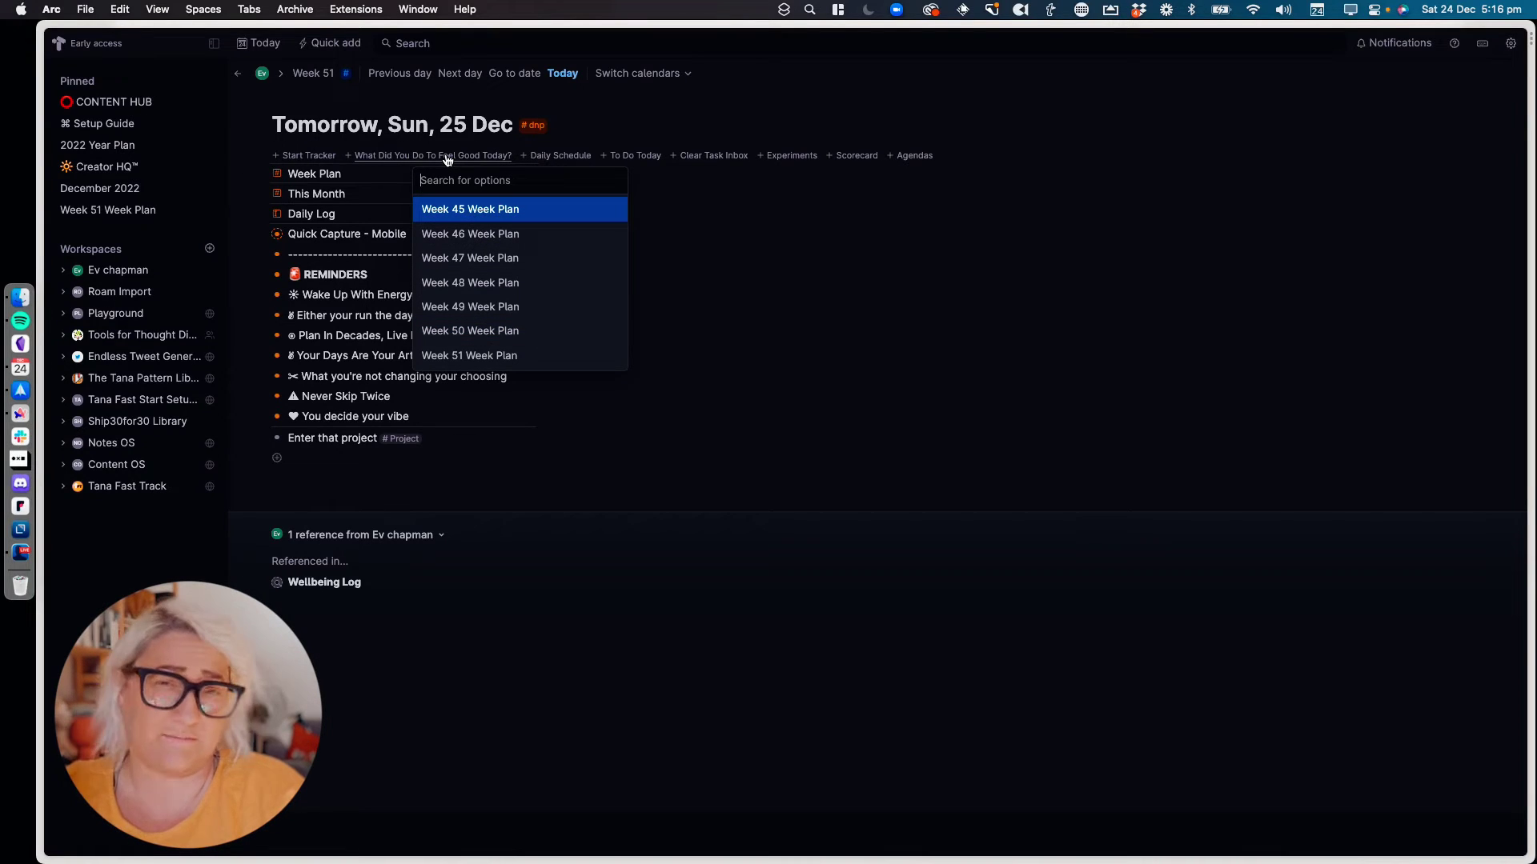
{"action": "left_click", "coordinate": [491, 355]}
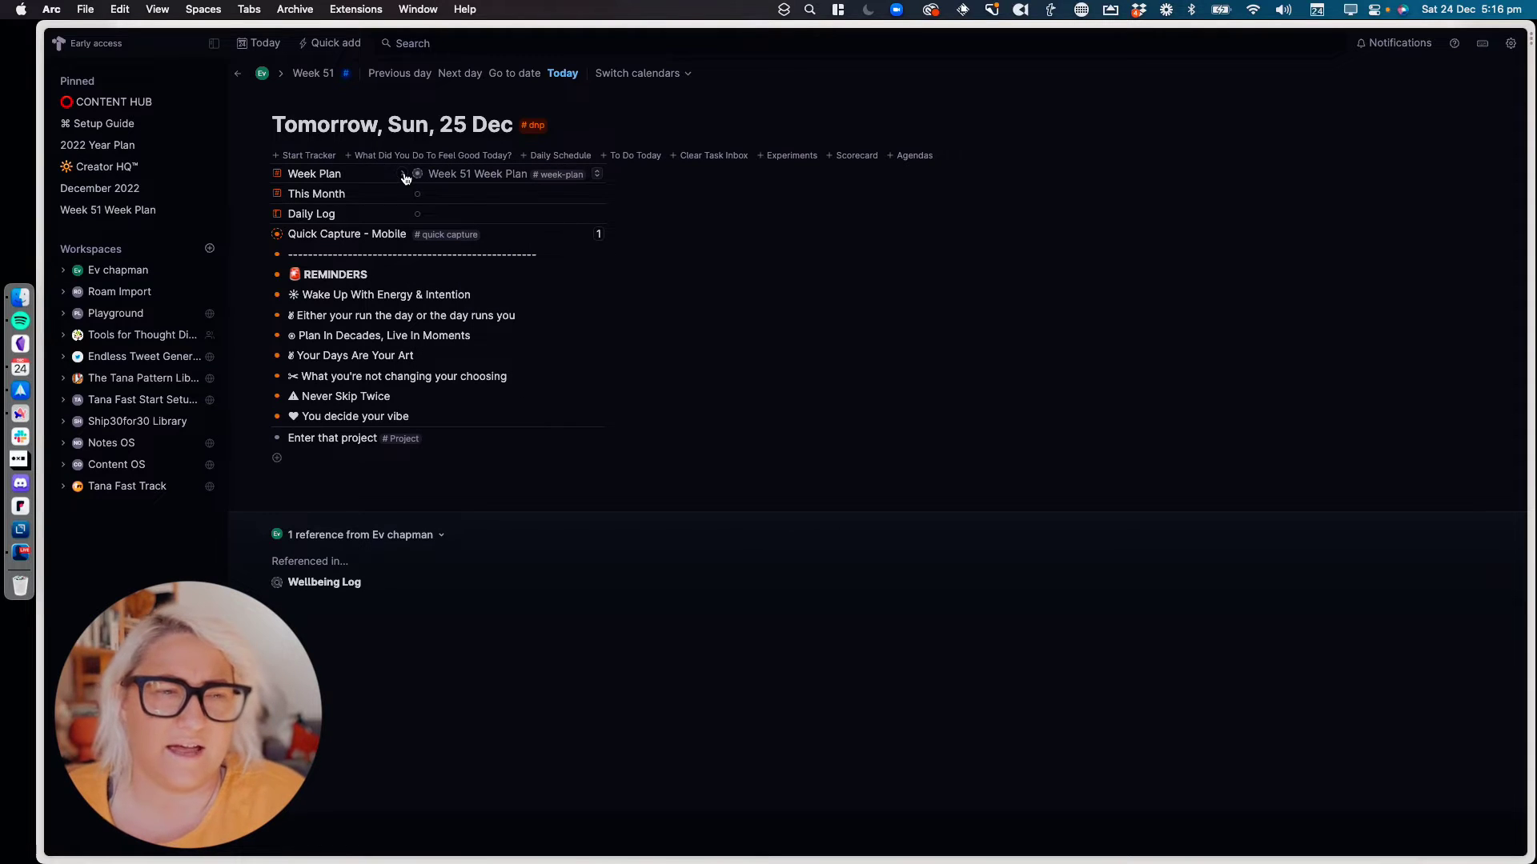
{"action": "left_click", "coordinate": [404, 175]}
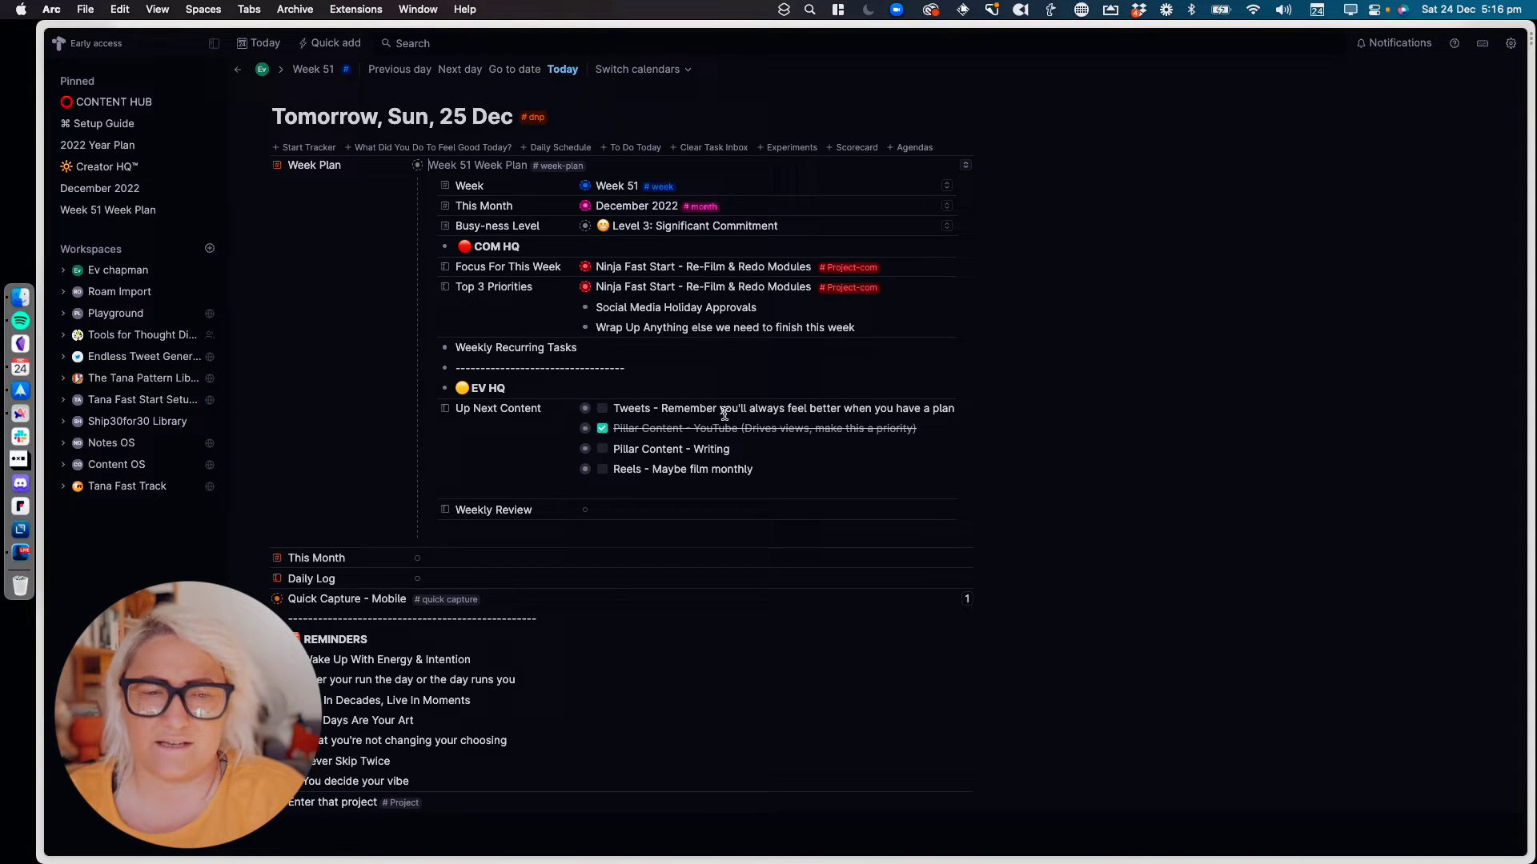
{"action": "key", "text": "super+Up"}
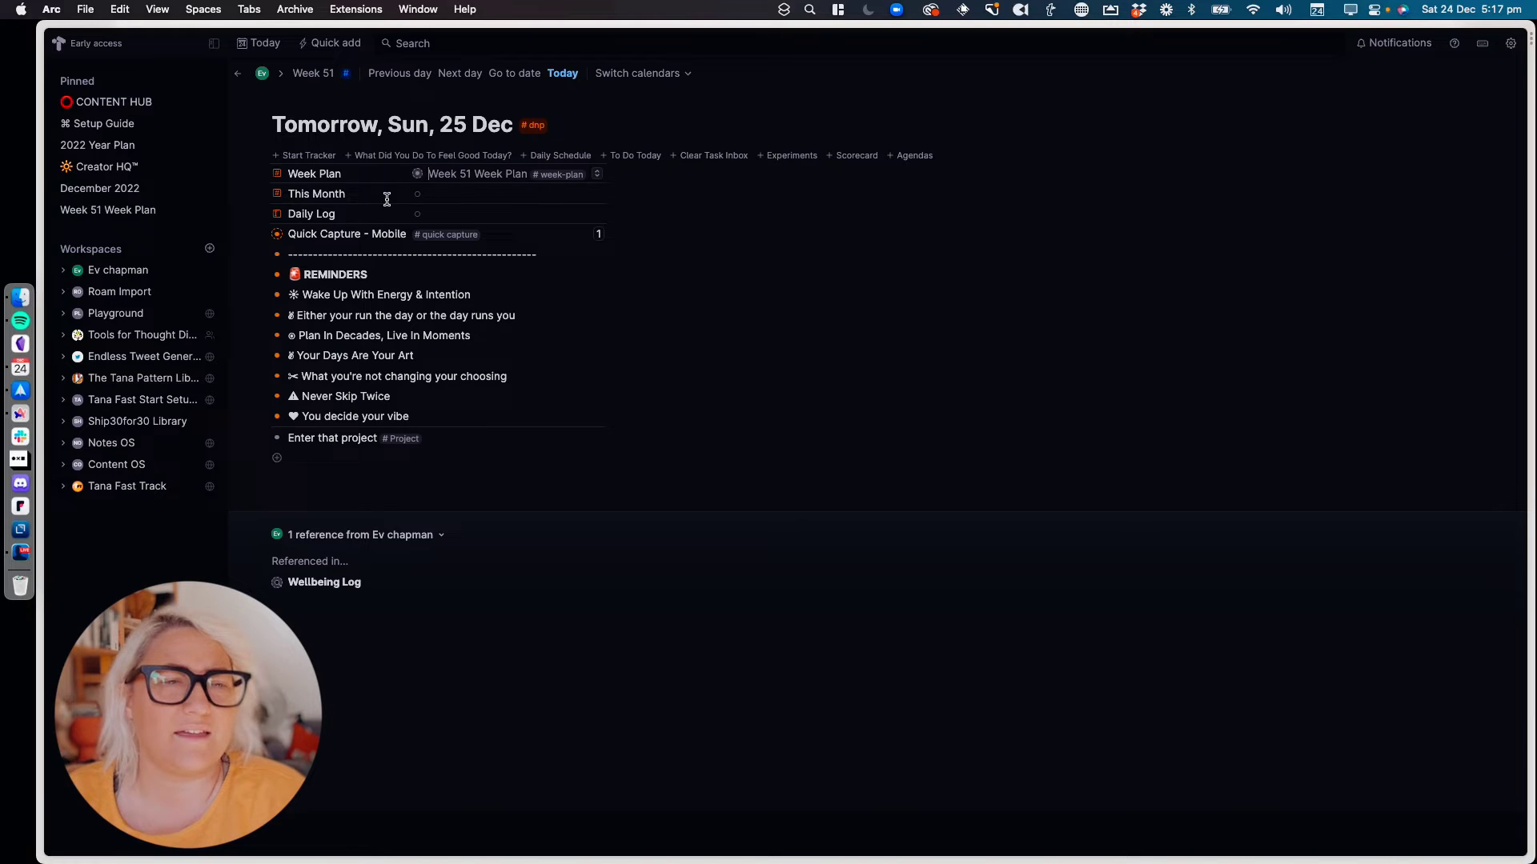
Search 'dec' in the This Month field and link the December 2022 #month node
{"action": "left_click", "coordinate": [472, 196]}
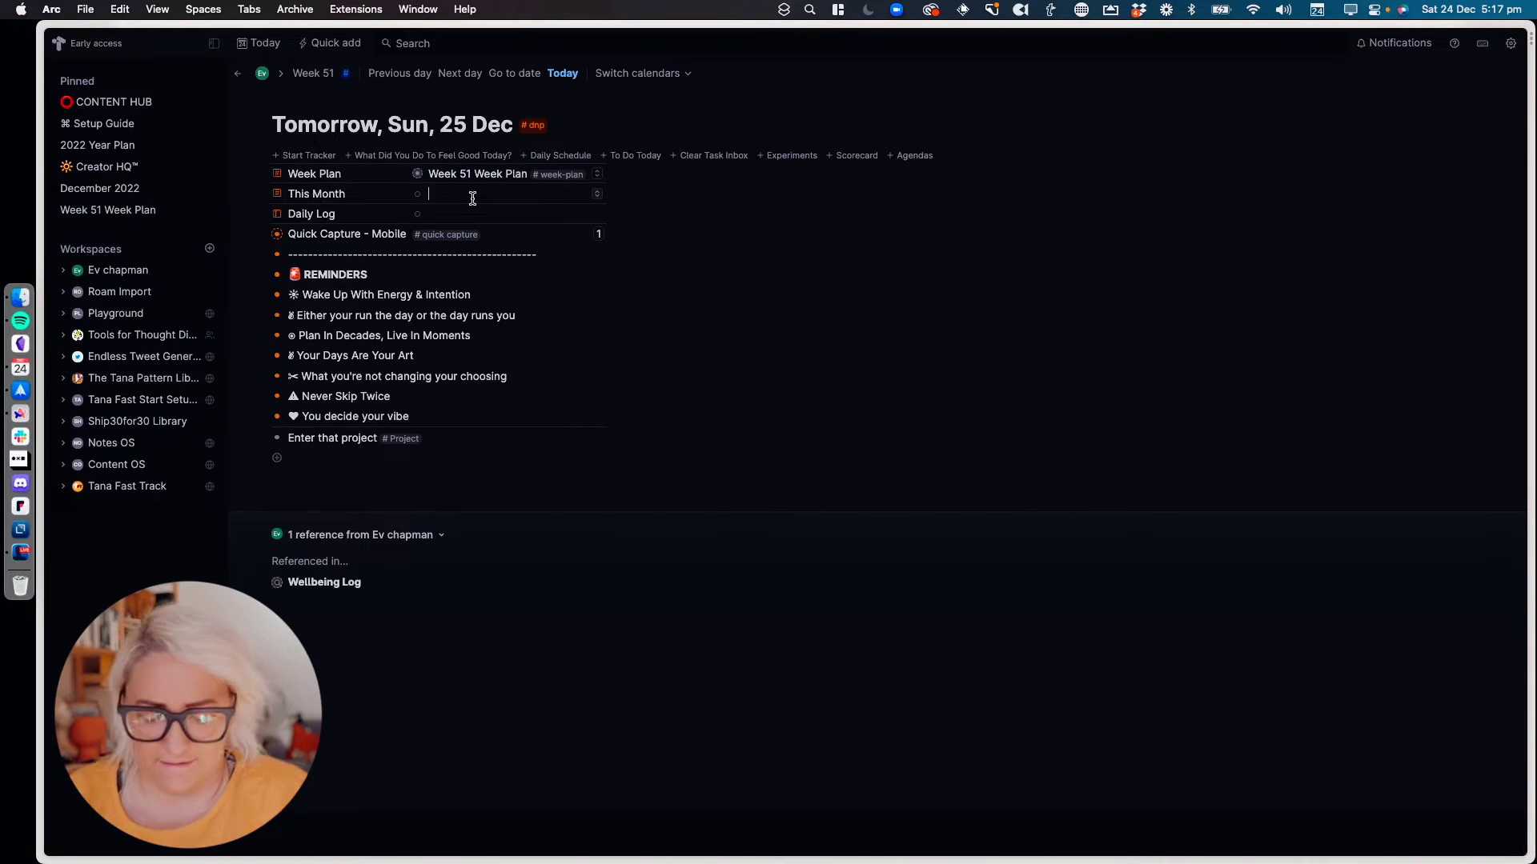
{"action": "type", "text": "dec"}
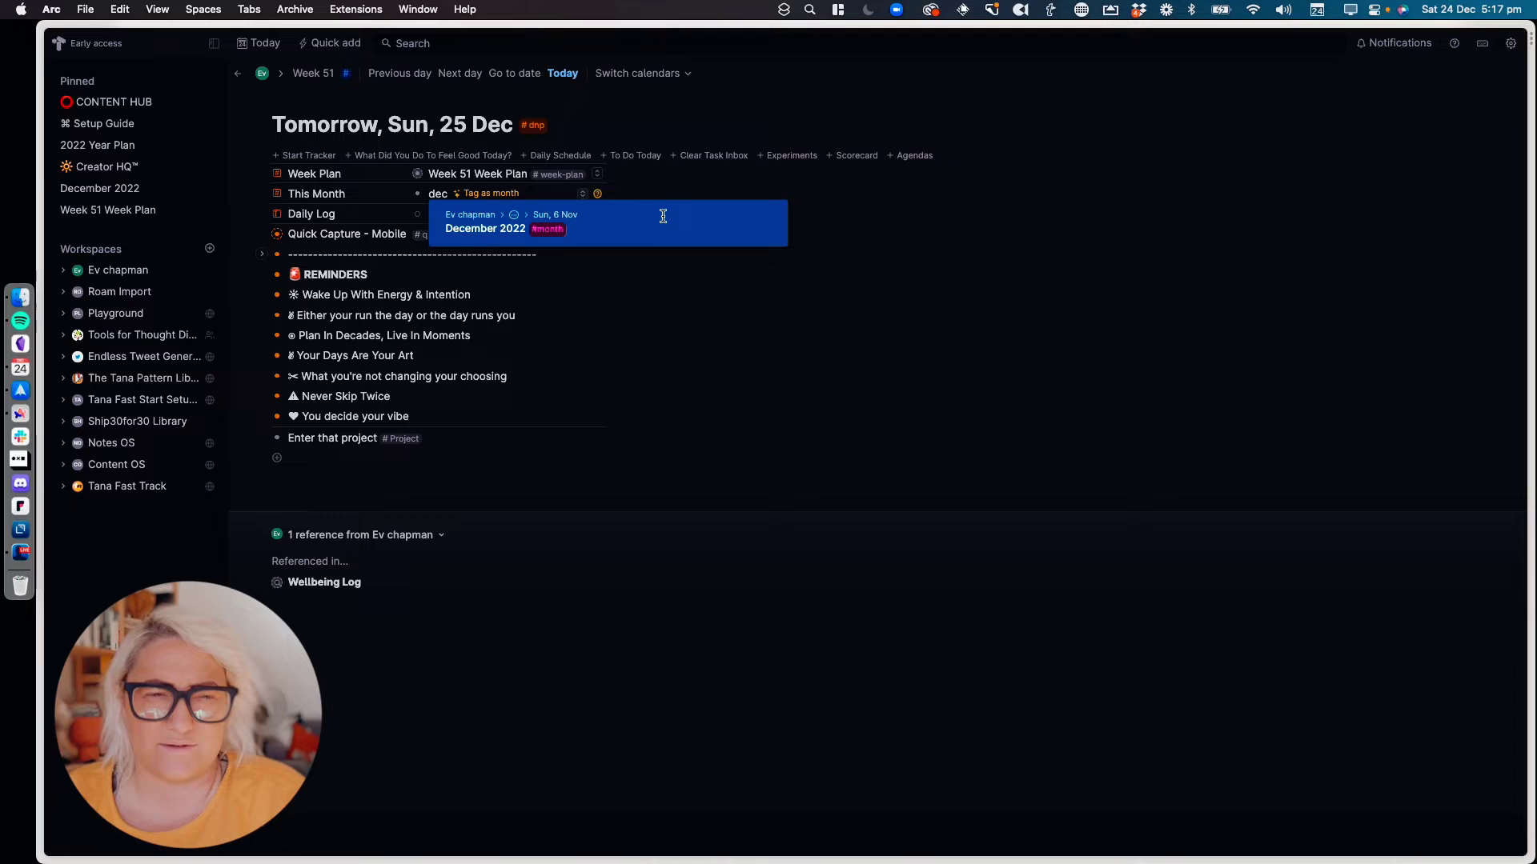
{"action": "left_click", "coordinate": [673, 231]}
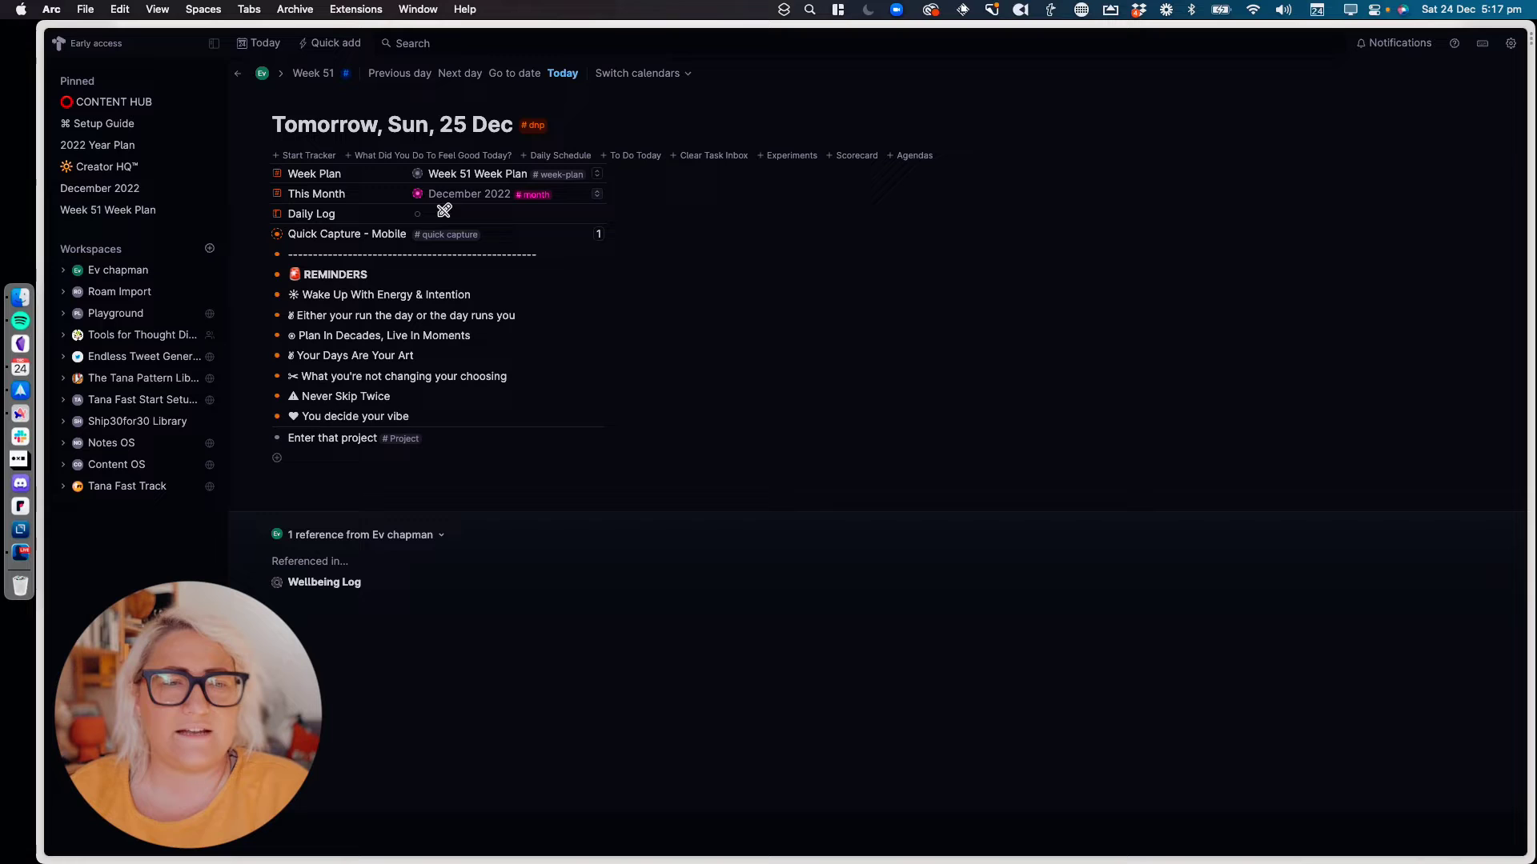
Add a ;t timestamped Daily Log entry reading 'Just start typing.'
{"action": "left_click", "coordinate": [463, 214]}
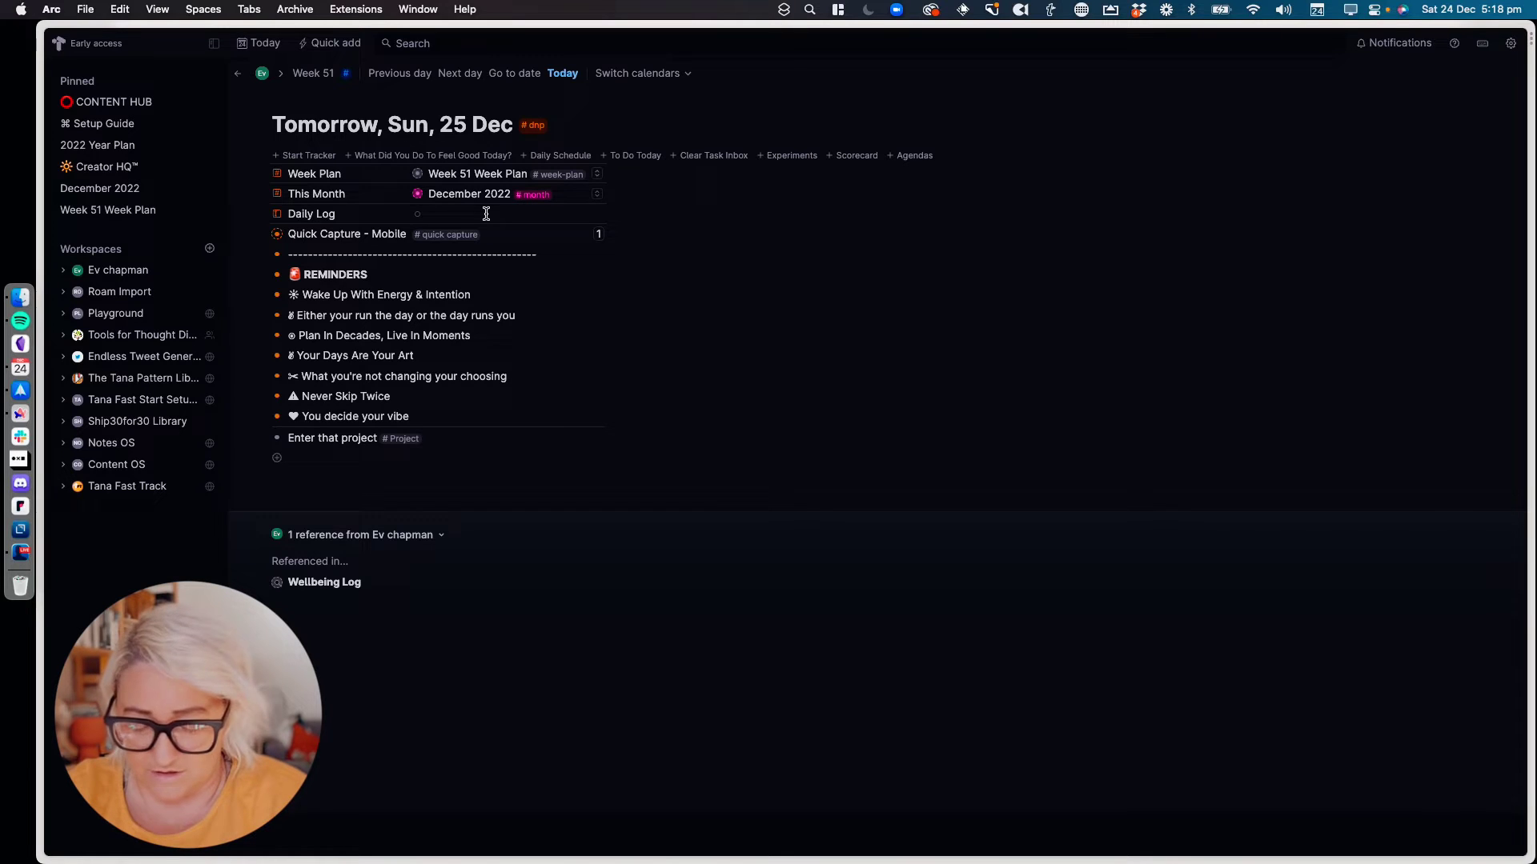
{"action": "type", "text": ";t"}
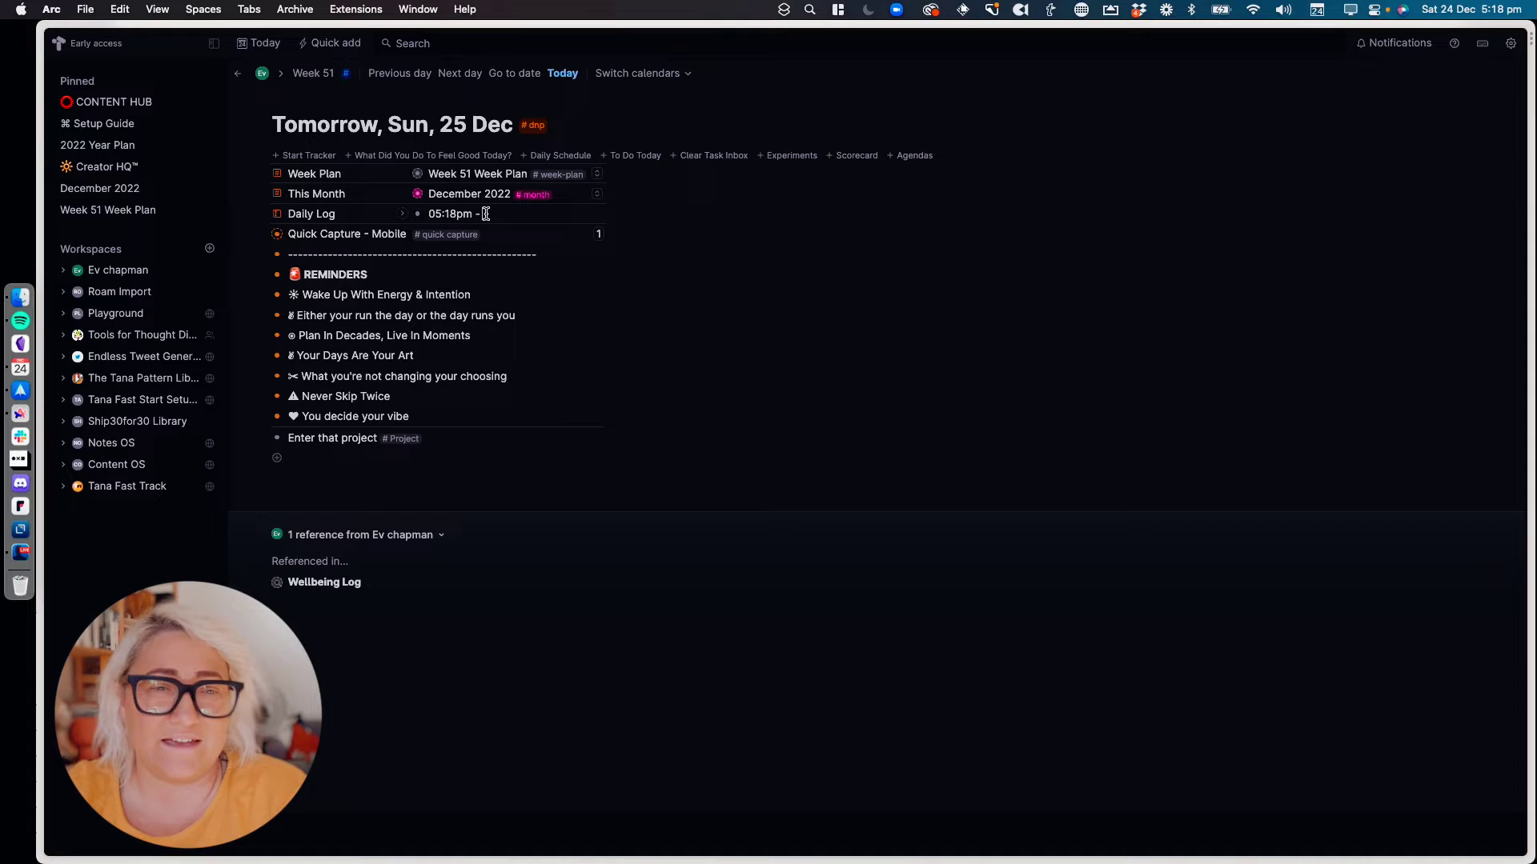
{"action": "type", "text": "Just start typing."}
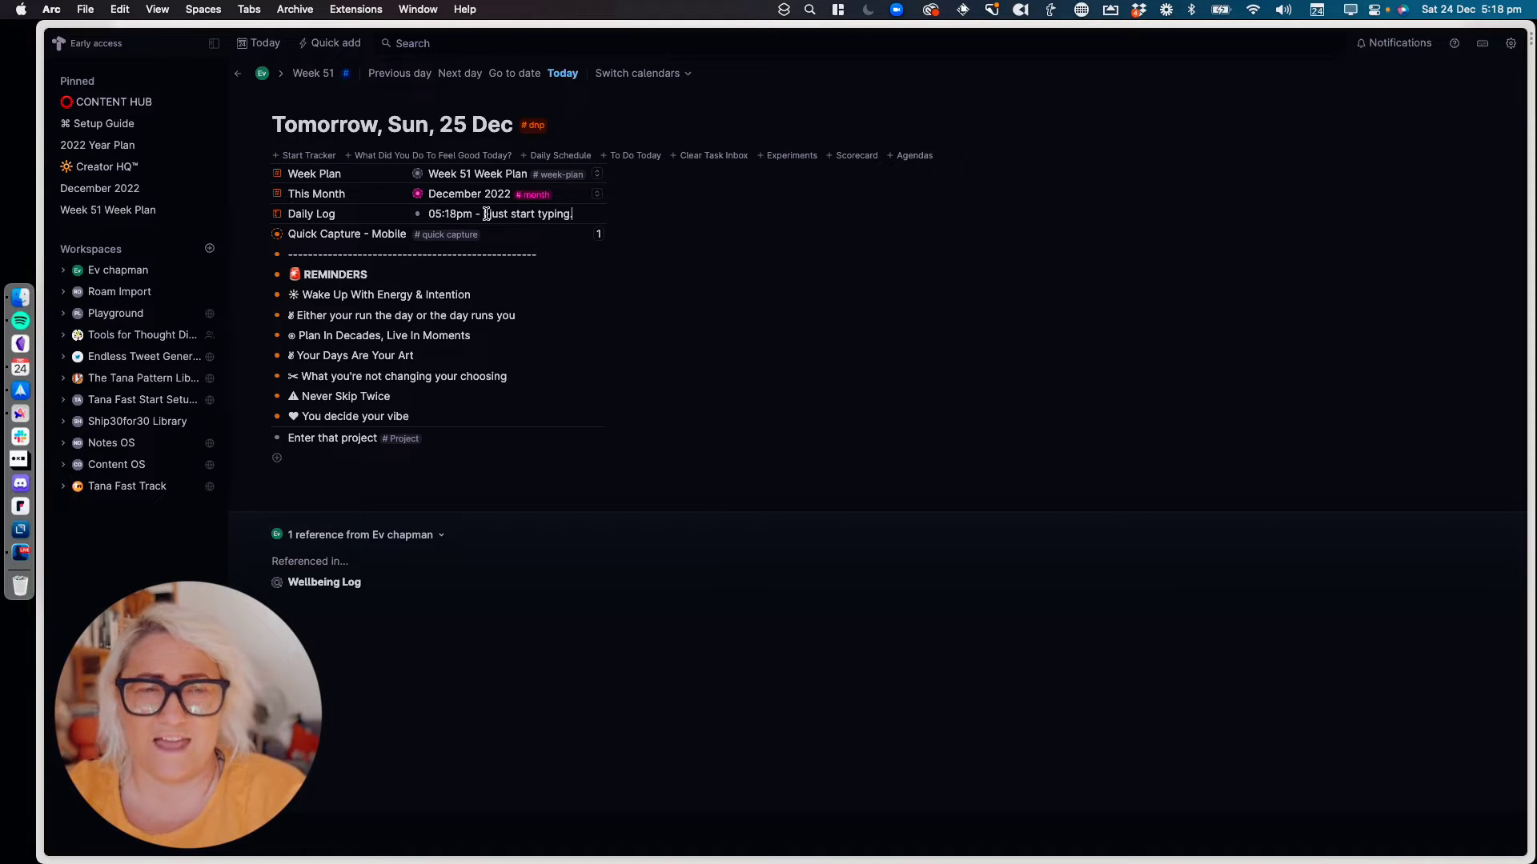
{"action": "key", "text": "Return"}
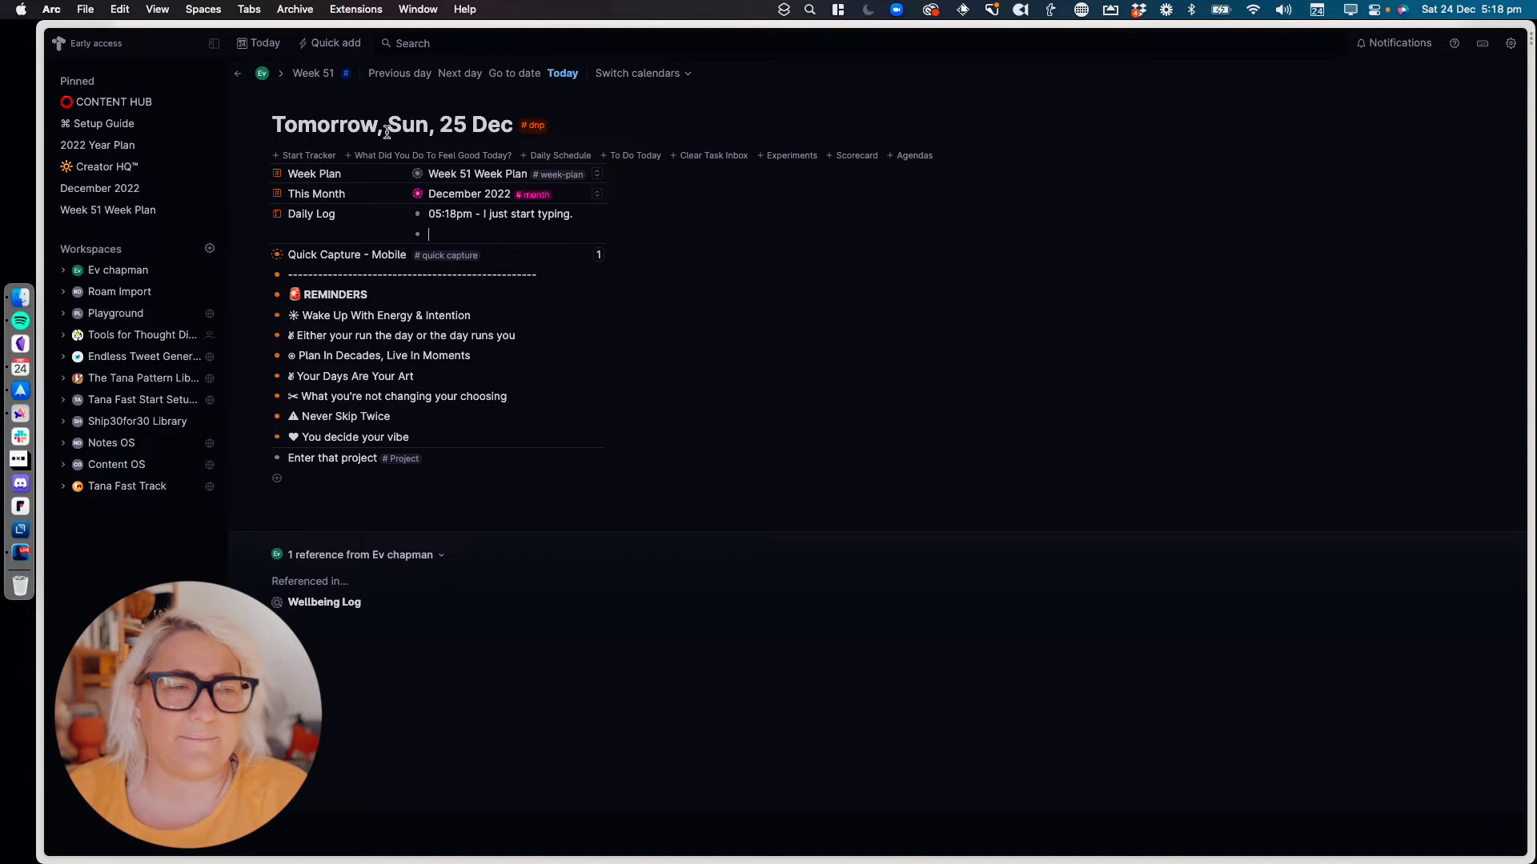
Discard the empty bullet under the log entry and leave the REMINDERS block deselected
{"action": "left_click", "coordinate": [323, 257]}
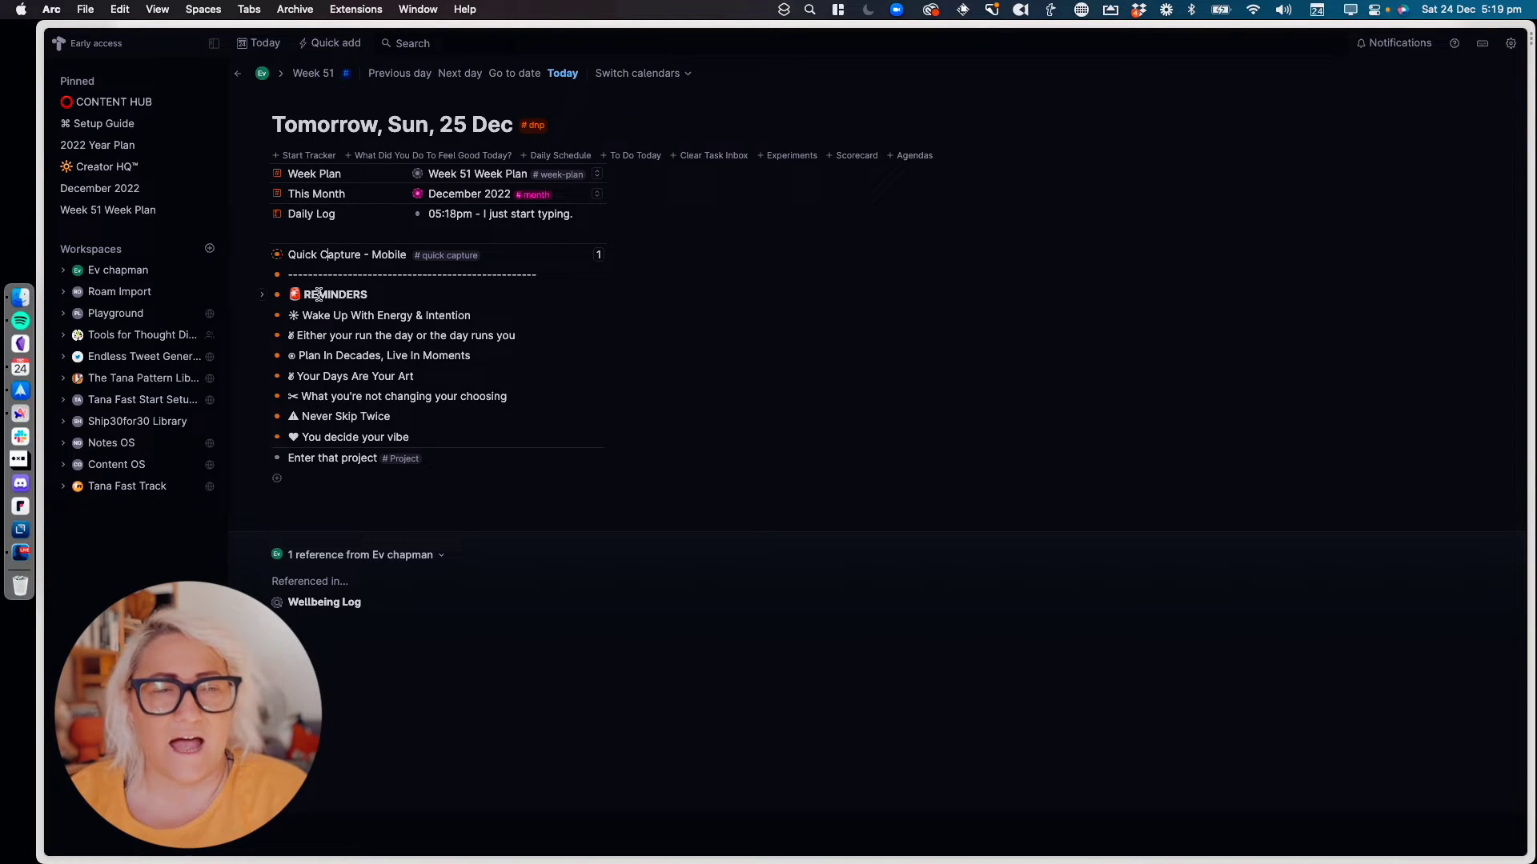
{"action": "left_click_drag", "start_coordinate": [319, 295], "coordinate": [364, 443]}
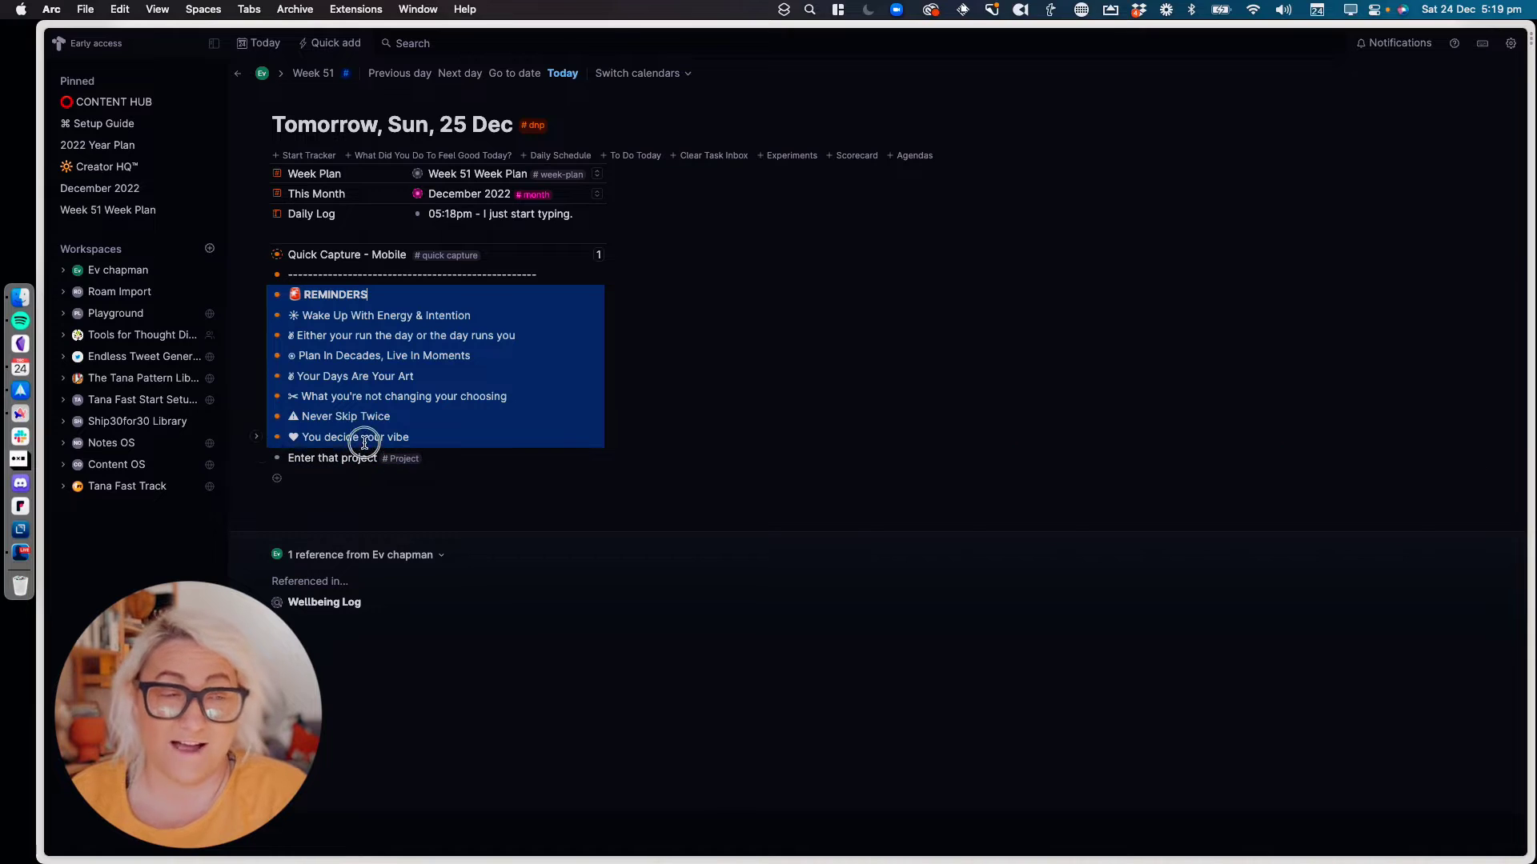
{"action": "left_click", "coordinate": [382, 373]}
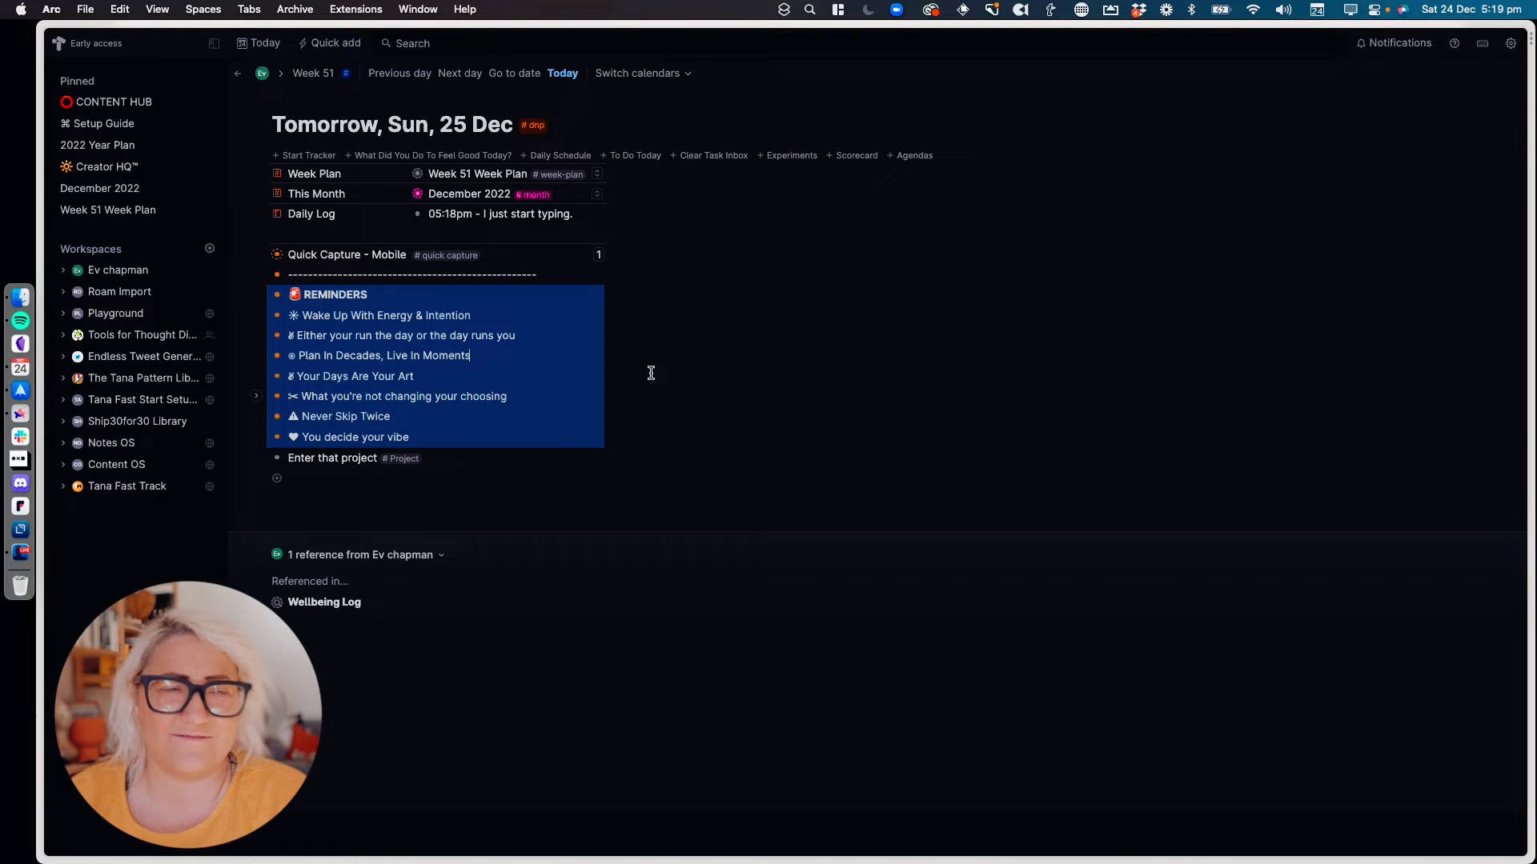
{"action": "left_click", "coordinate": [240, 277]}
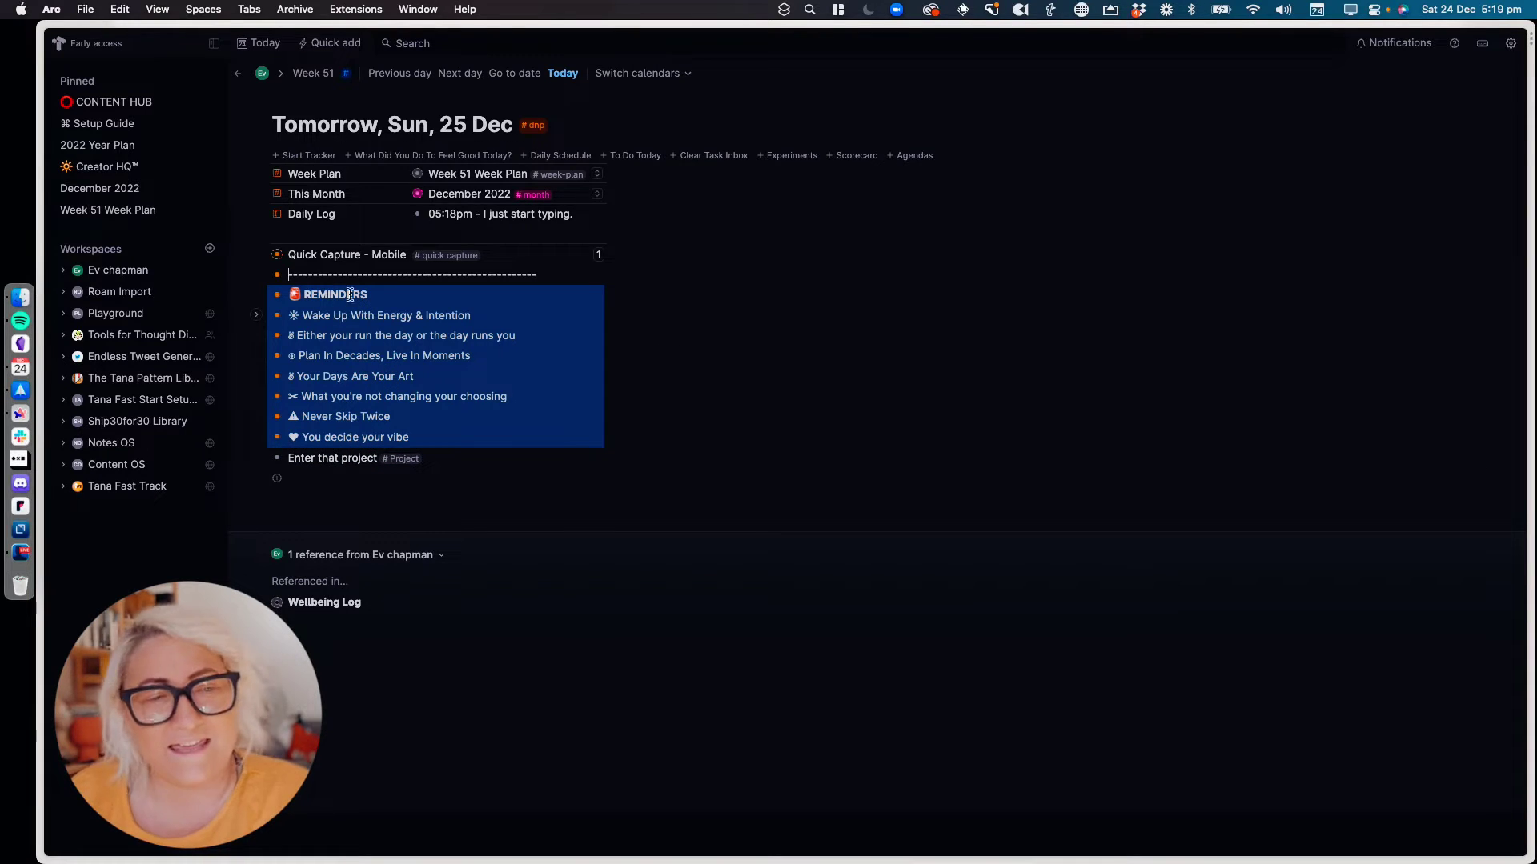
{"action": "left_click", "coordinate": [330, 253]}
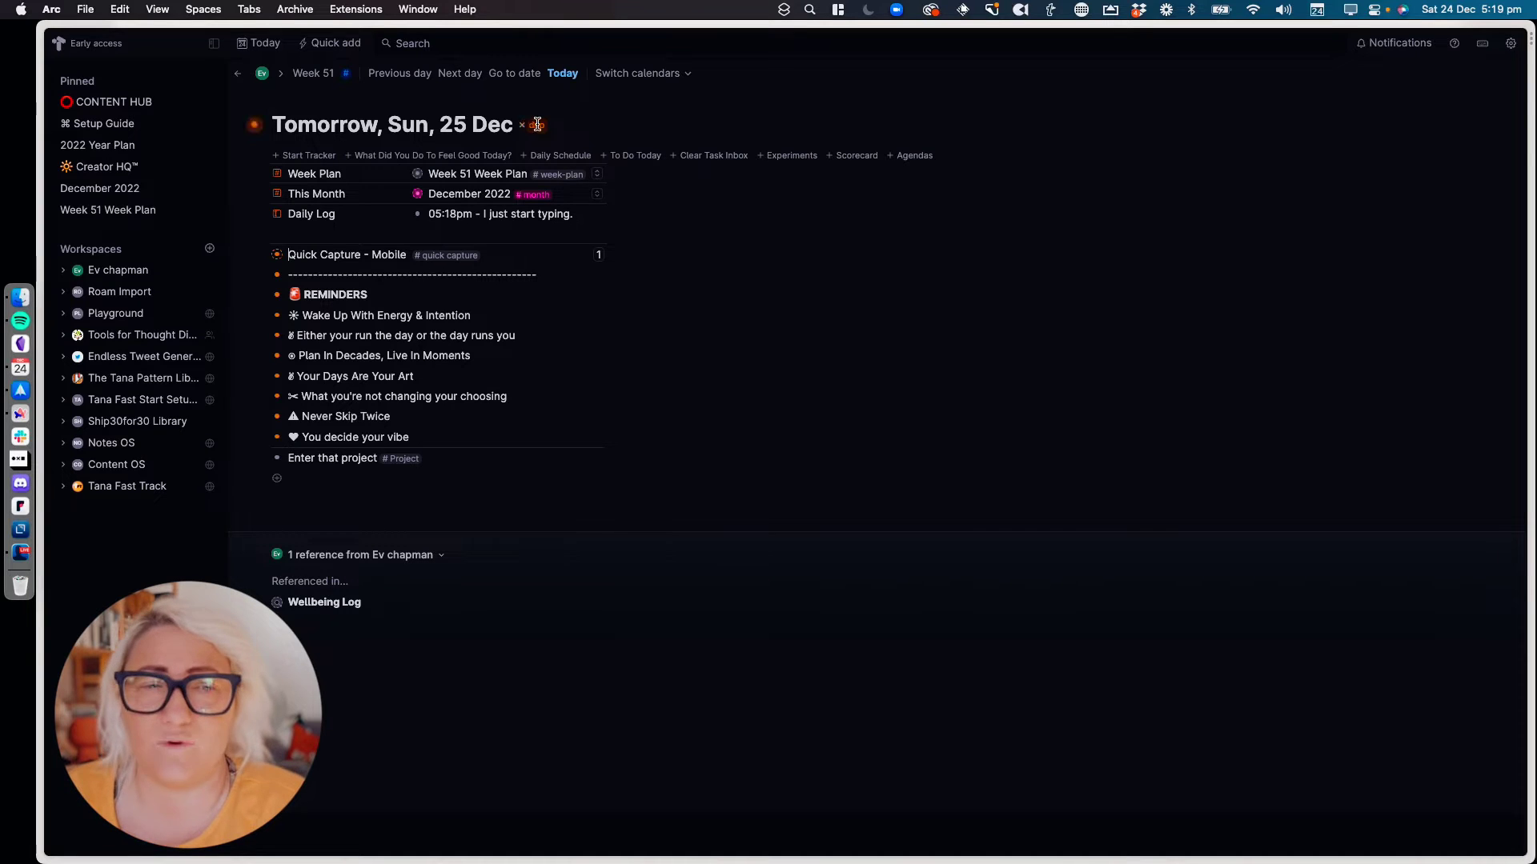
Add a Daily Schedule meeting with What? Daily Huddle, Who? Team, When? 10am
{"action": "left_click", "coordinate": [555, 157]}
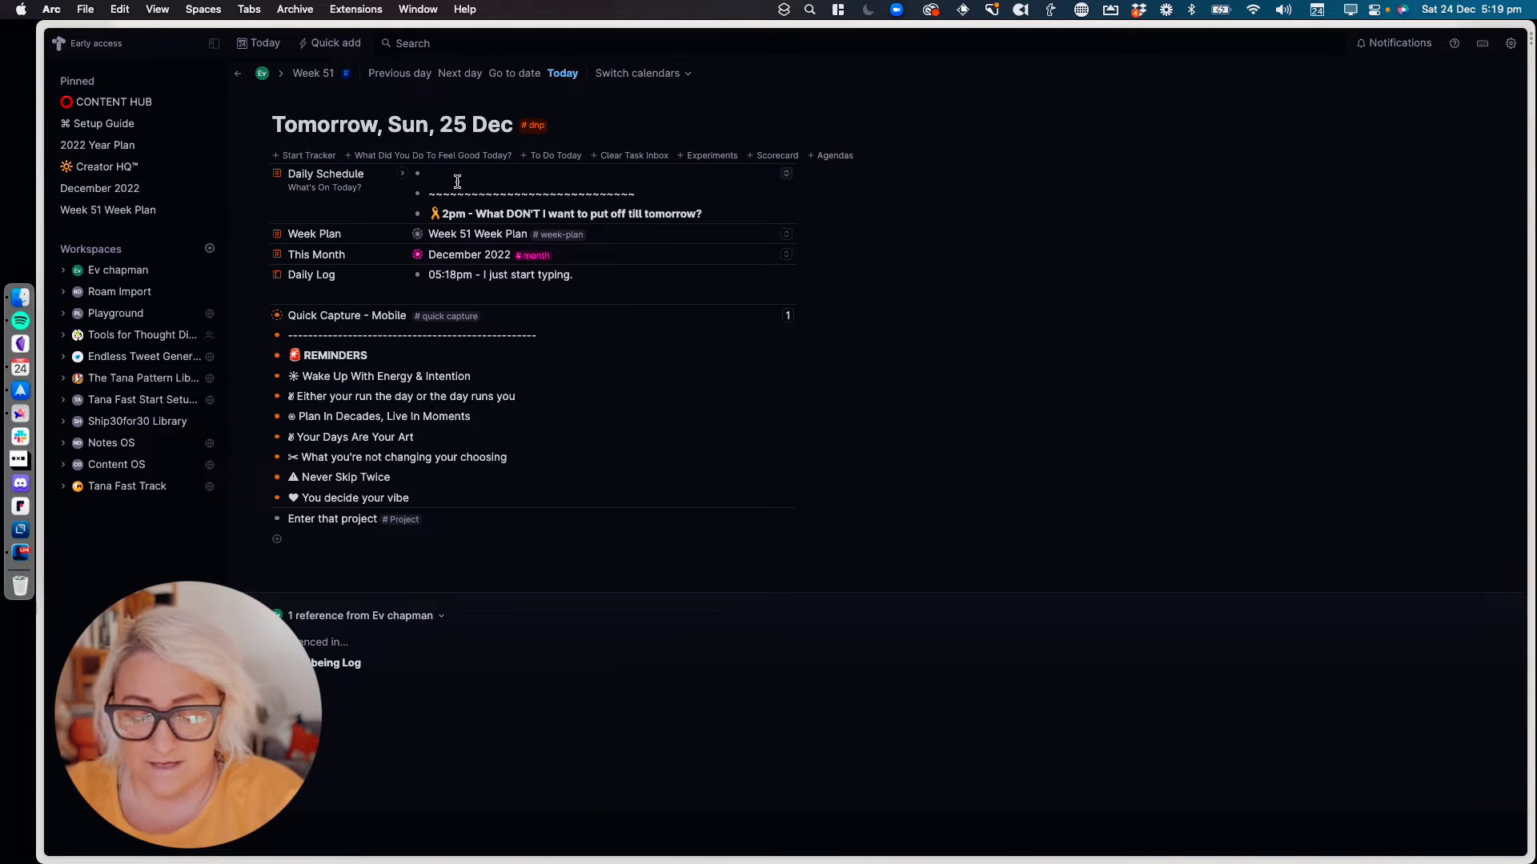
{"action": "type", "text": "Me"}
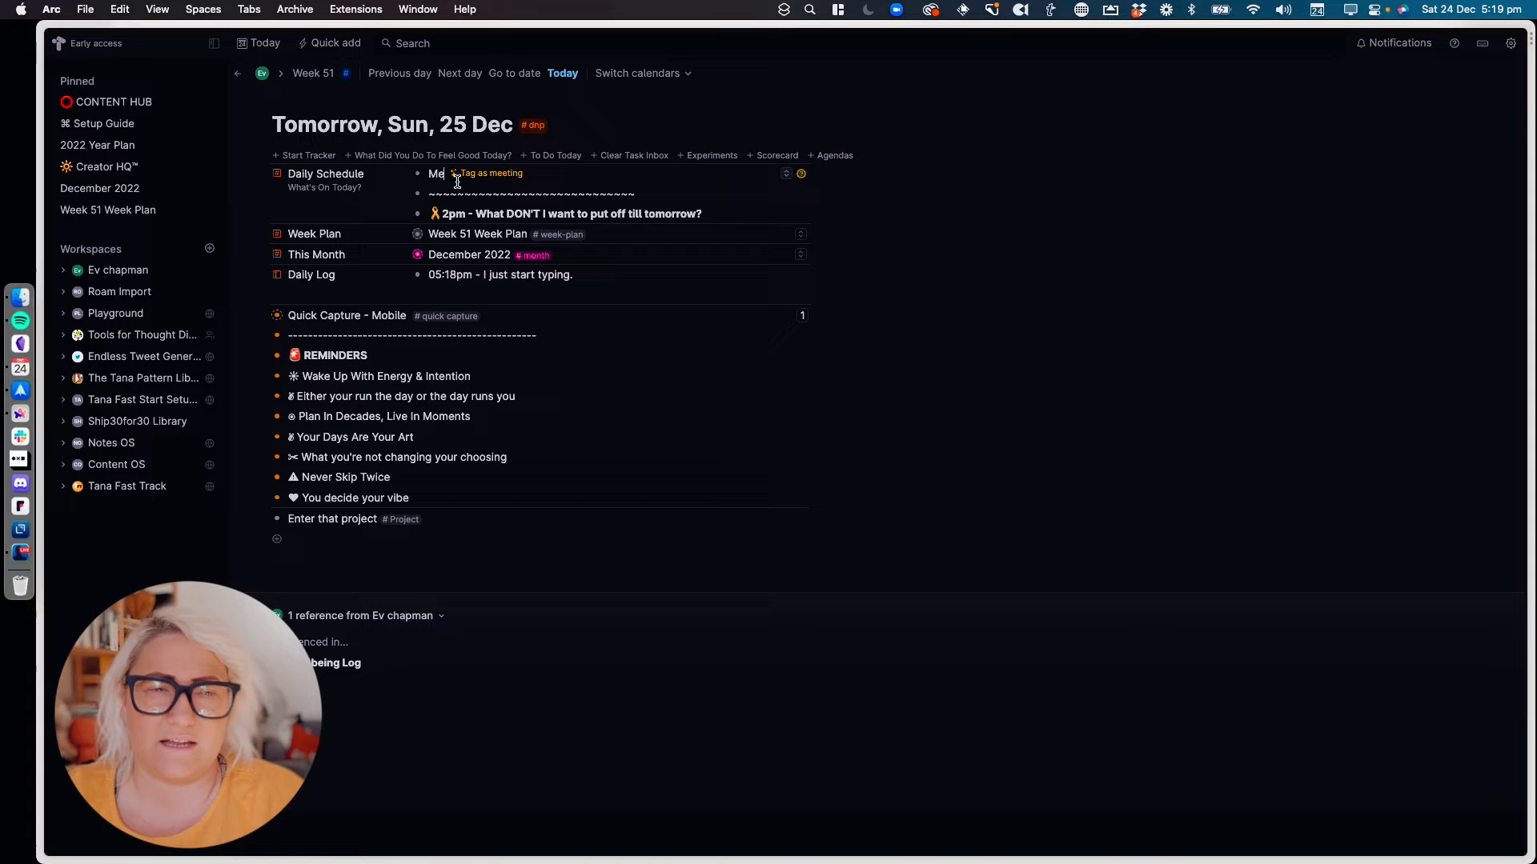
{"action": "type", "text": "eting"}
{"action": "left_click", "coordinate": [517, 176]}
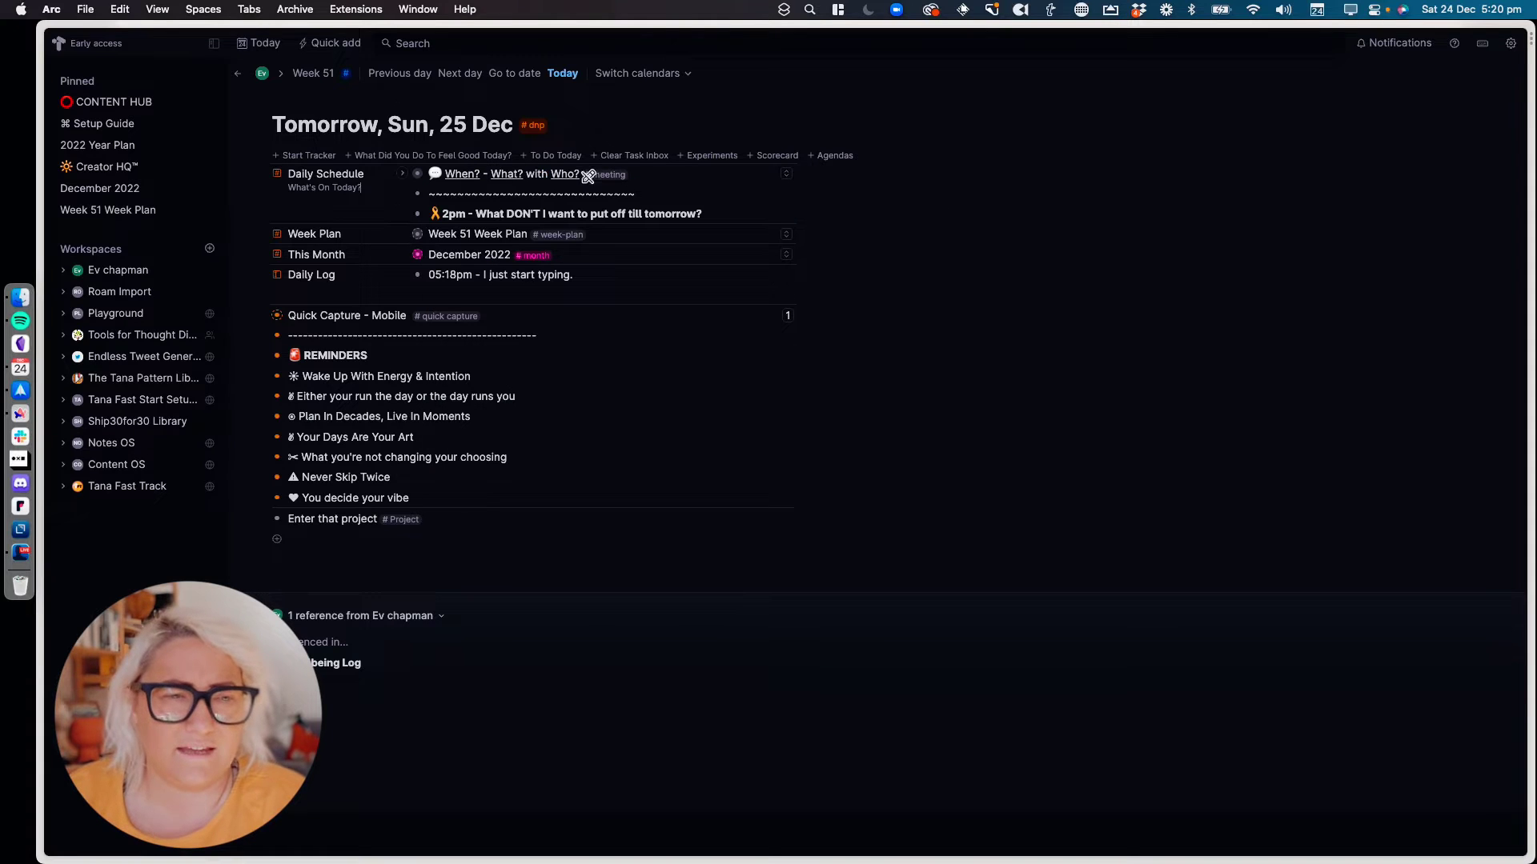
{"action": "left_click", "coordinate": [406, 175]}
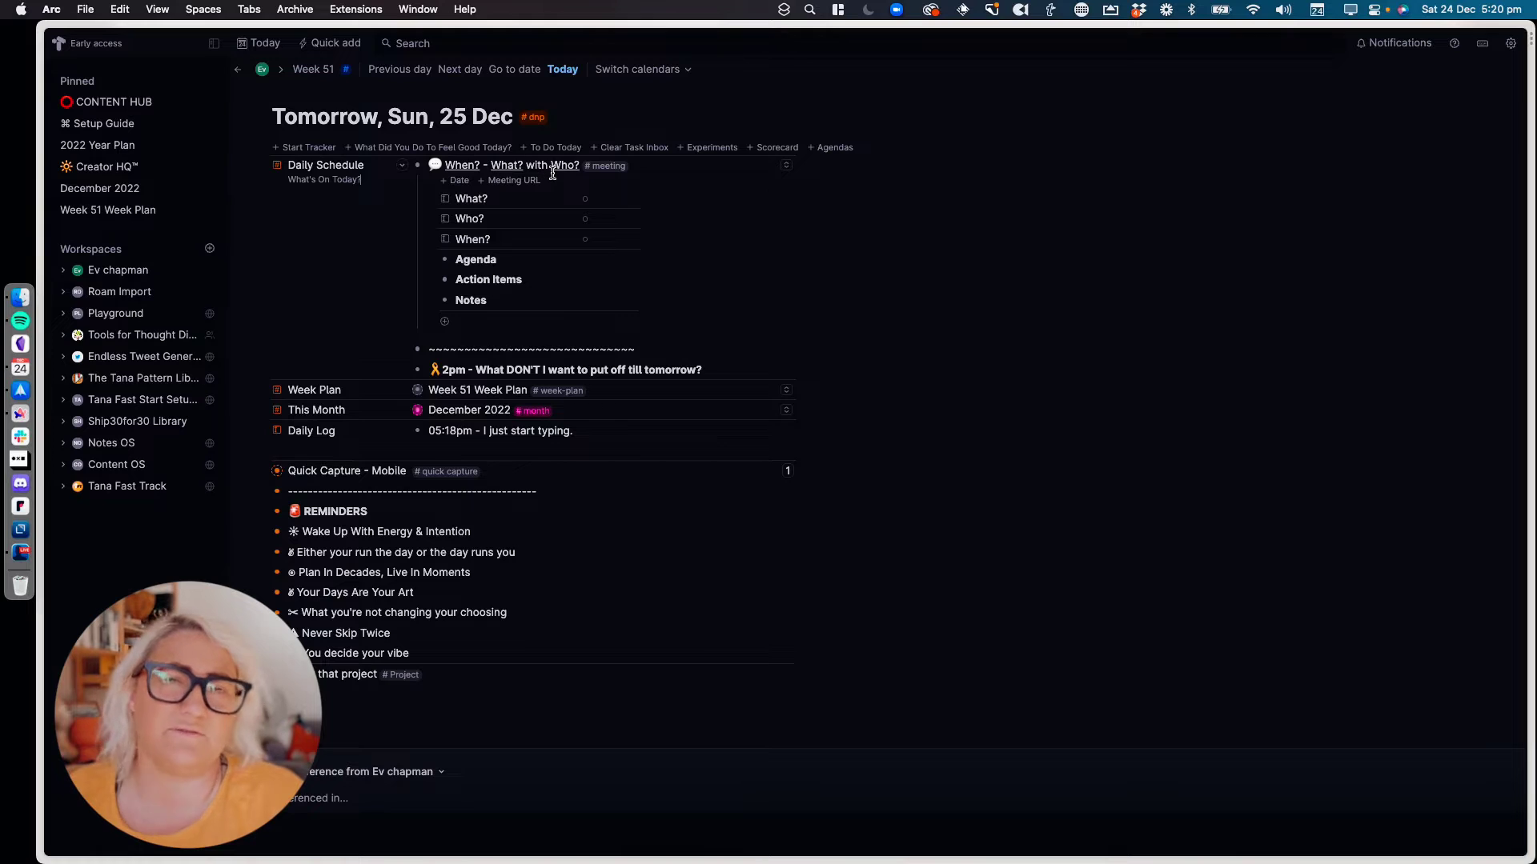
{"action": "left_click", "coordinate": [604, 201]}
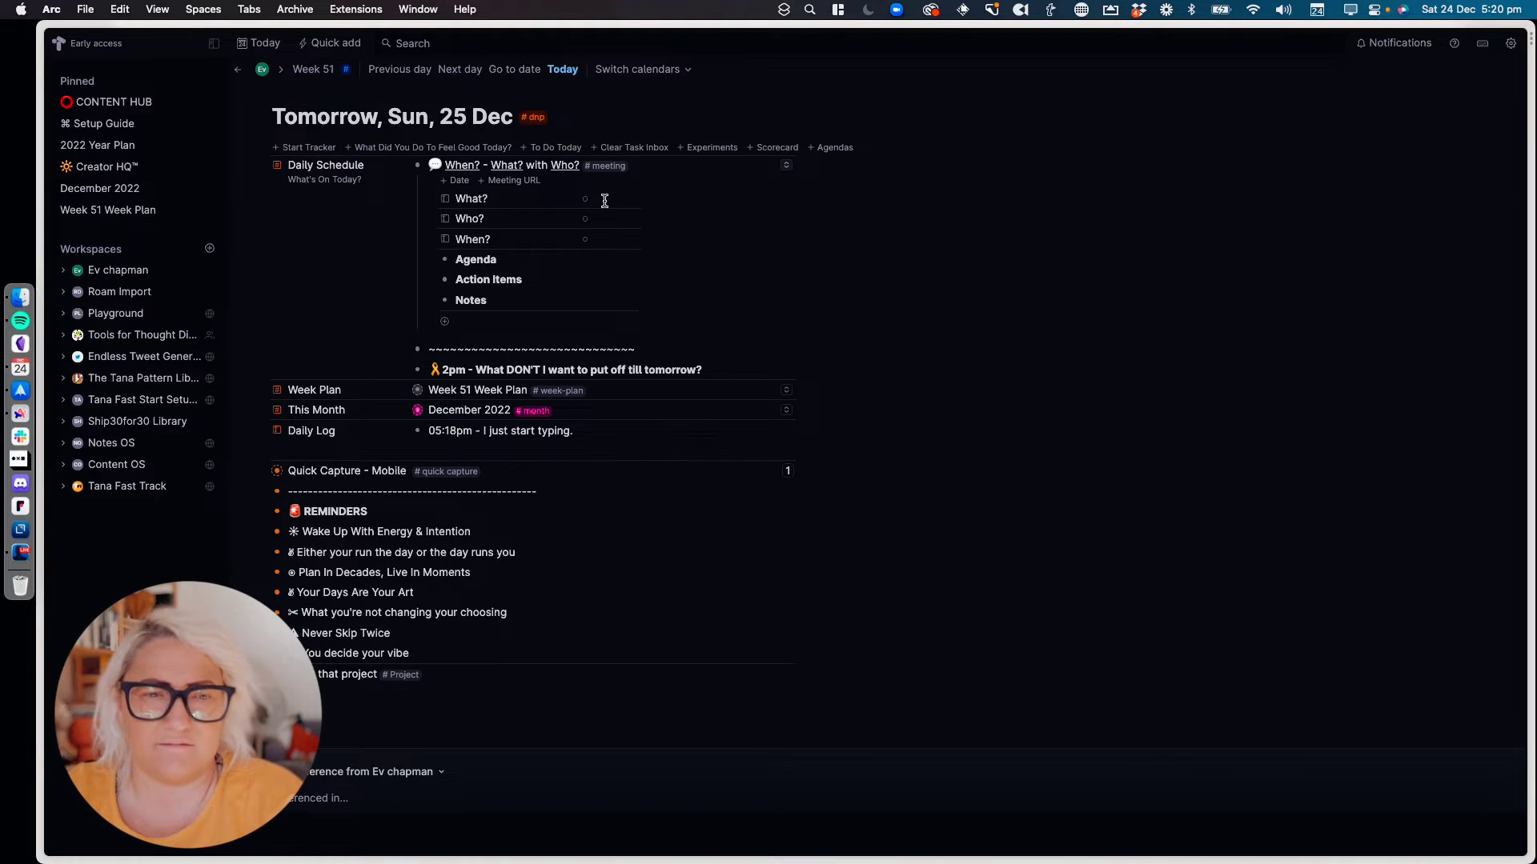
{"action": "type", "text": "Daily Huddle"}
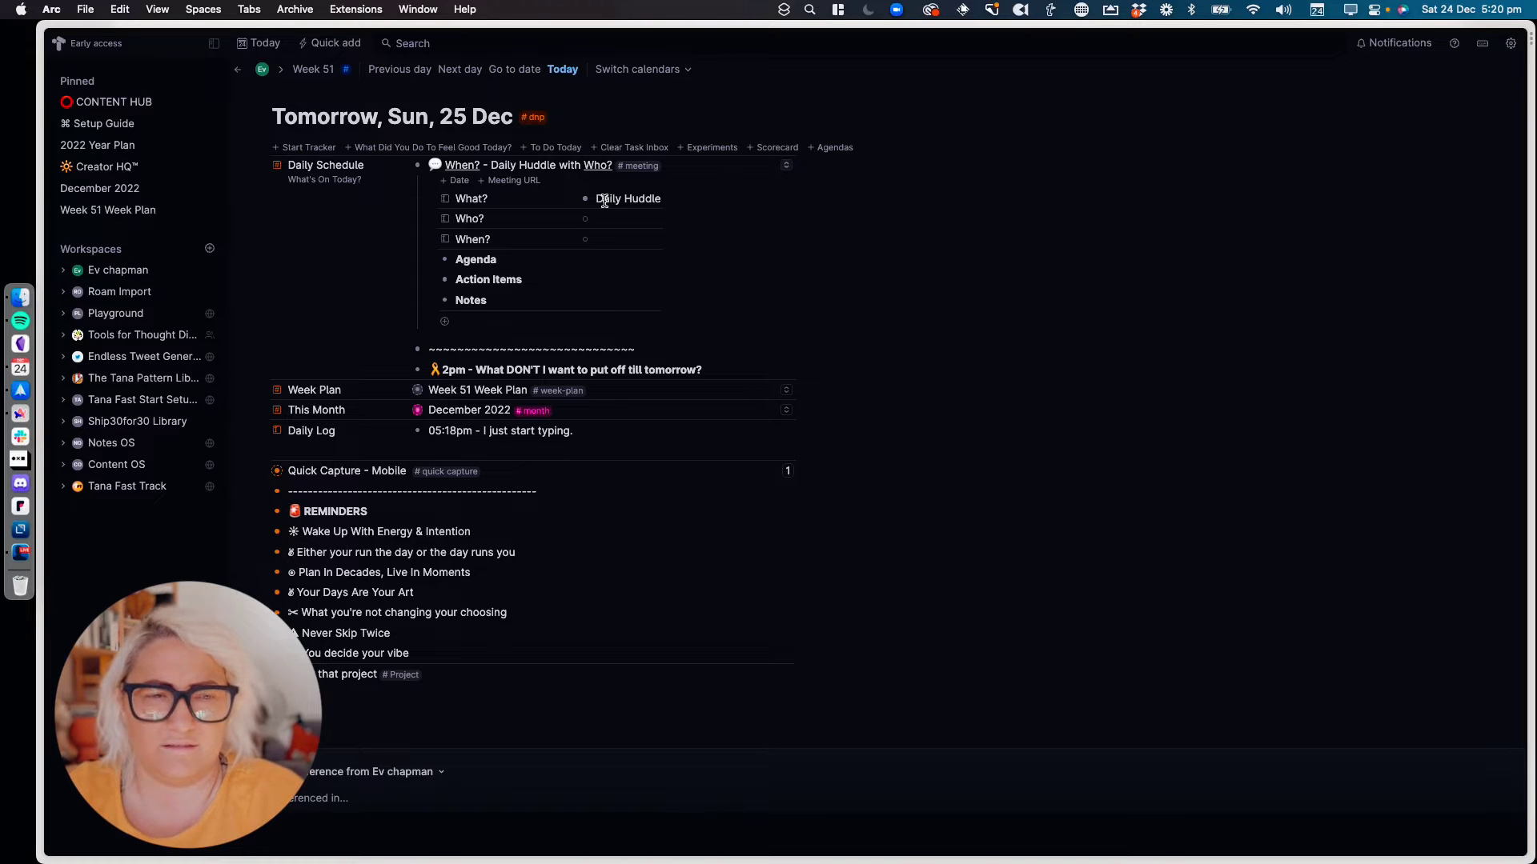
{"action": "type", "text": "Team"}
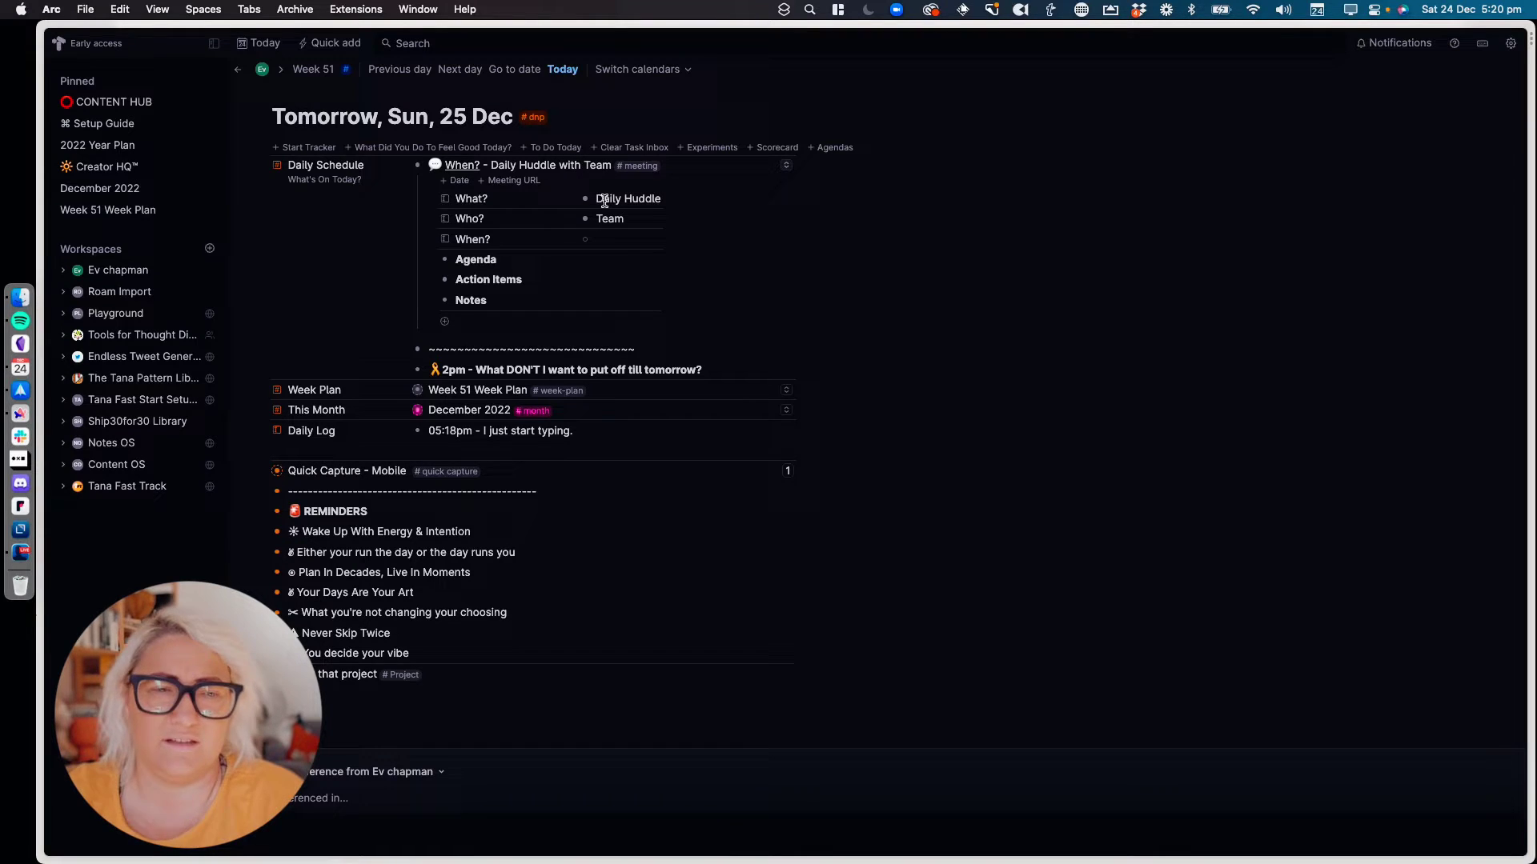
{"action": "type", "text": "10am"}
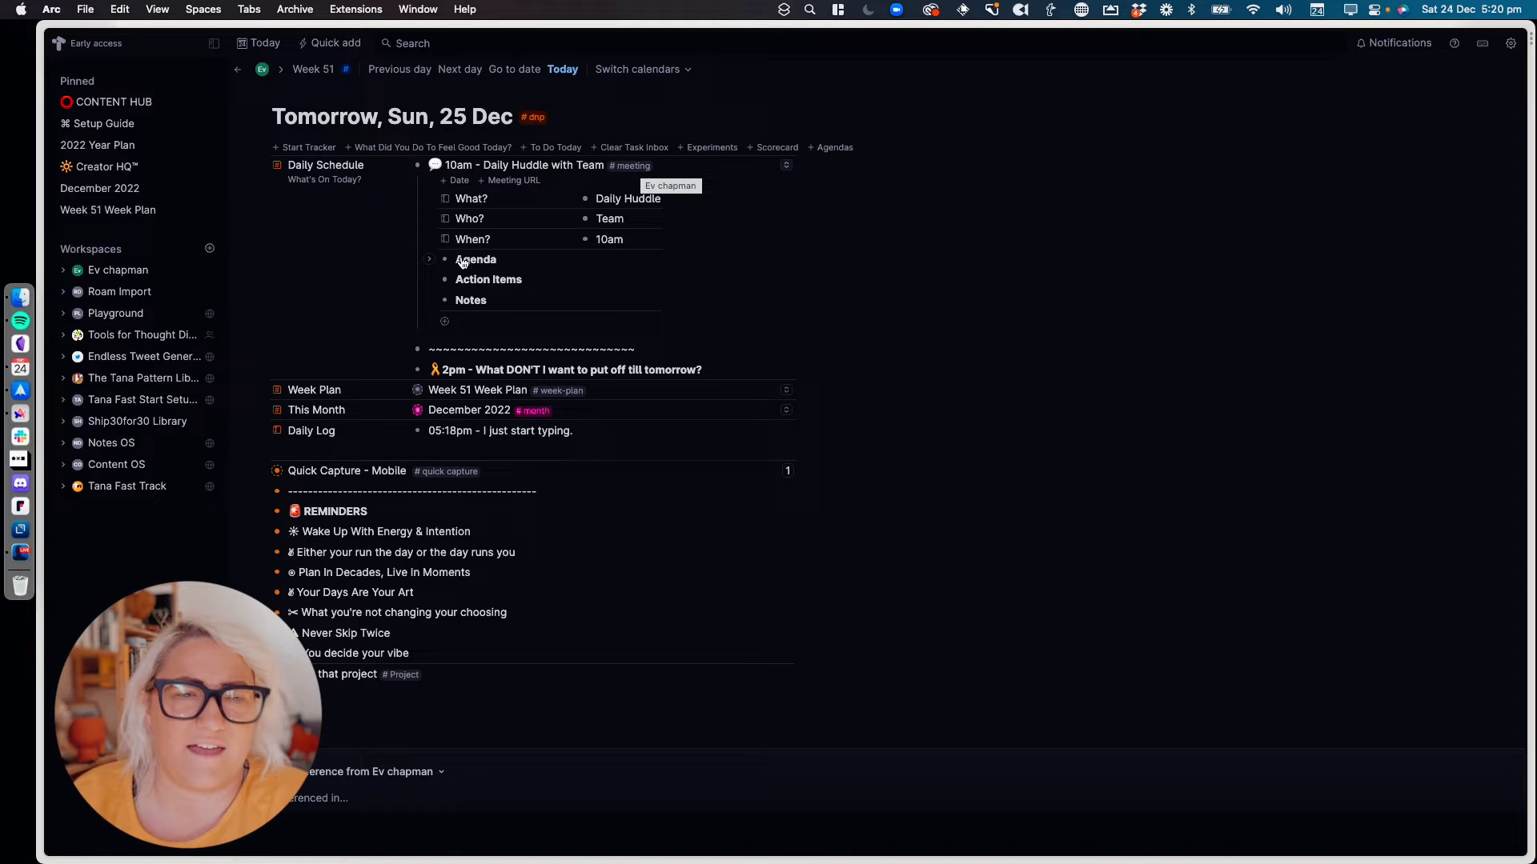
Add an empty Agenda item to the 10am Daily Huddle meeting, then fold the meeting closed
{"action": "left_click", "coordinate": [430, 261]}
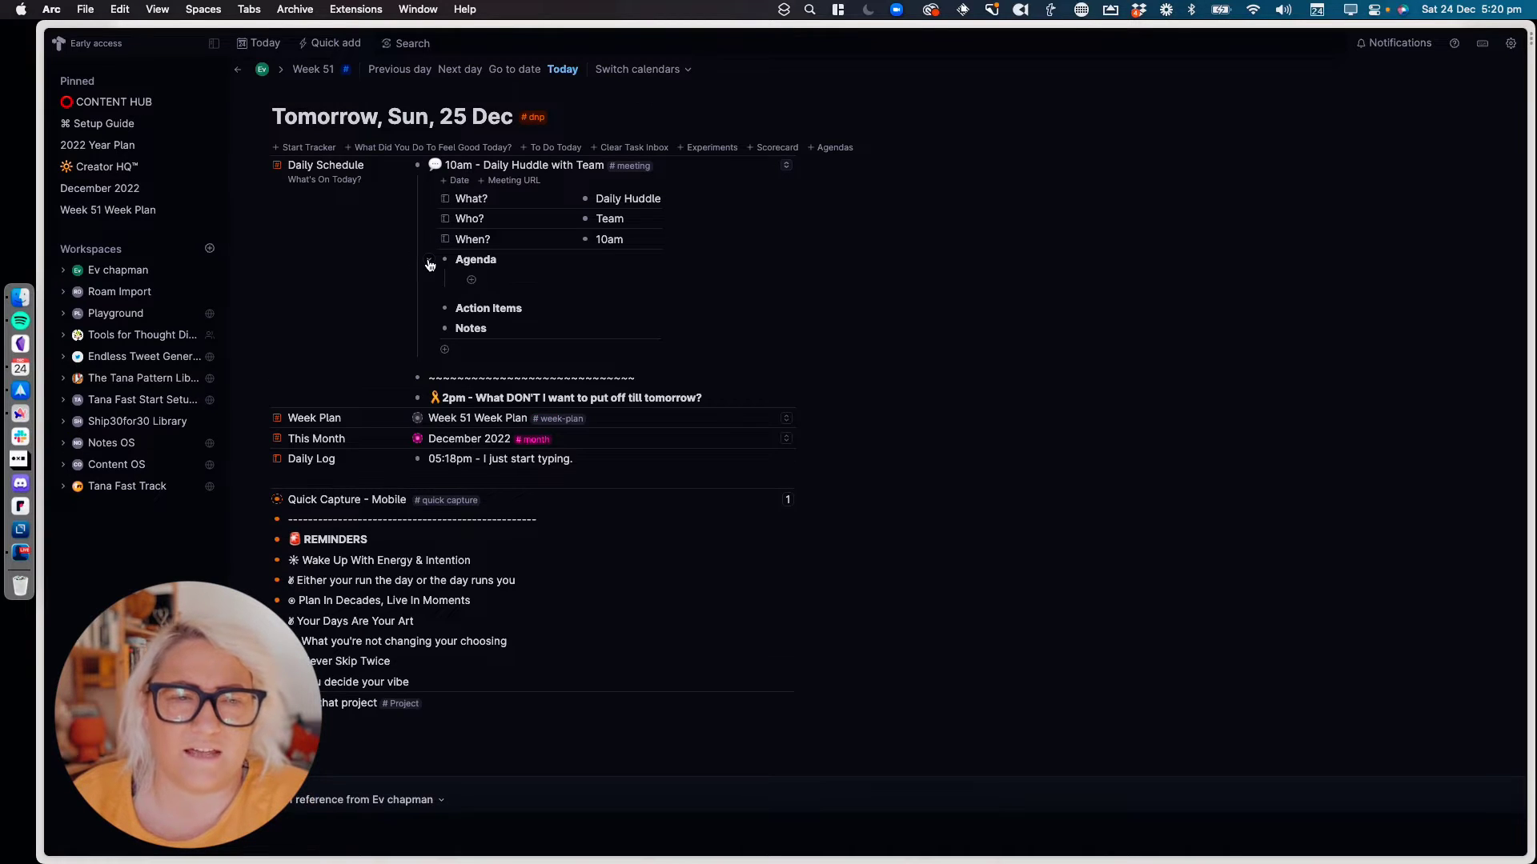
{"action": "left_click", "coordinate": [429, 261]}
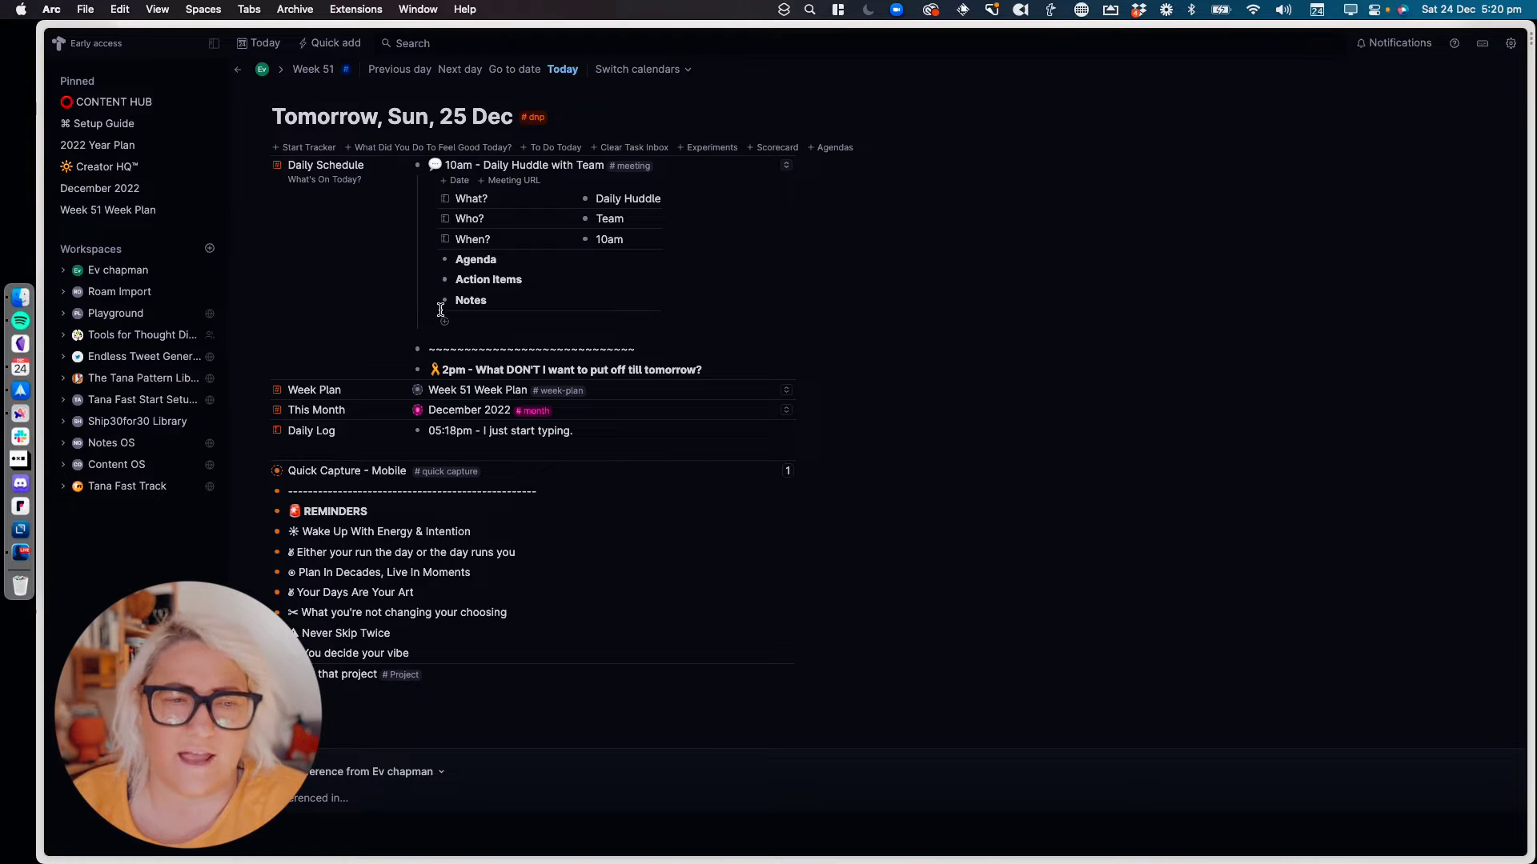
{"action": "left_click", "coordinate": [402, 166]}
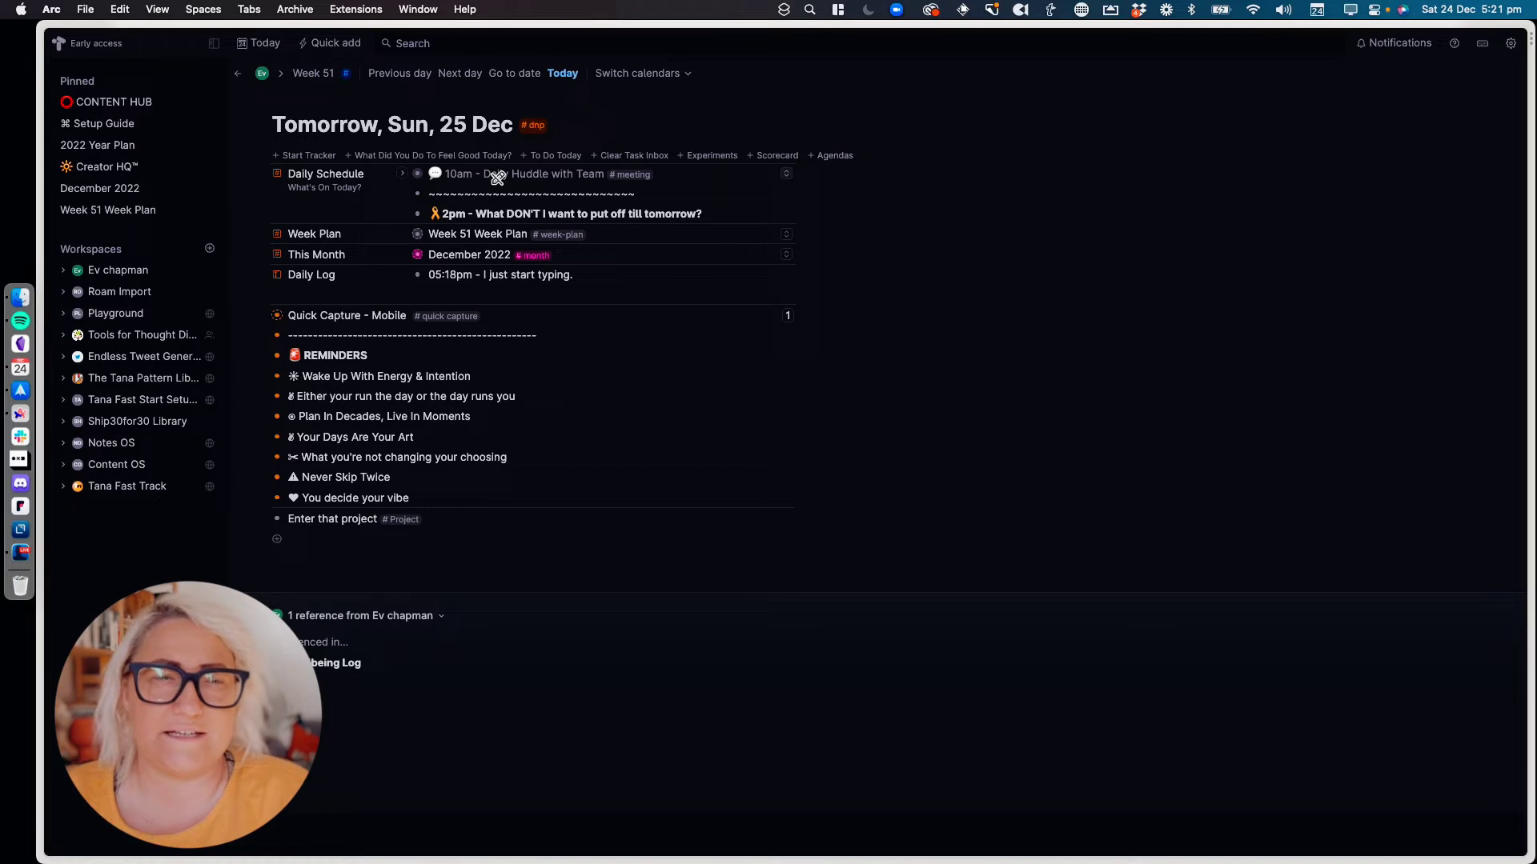
{"action": "left_click", "coordinate": [409, 182]}
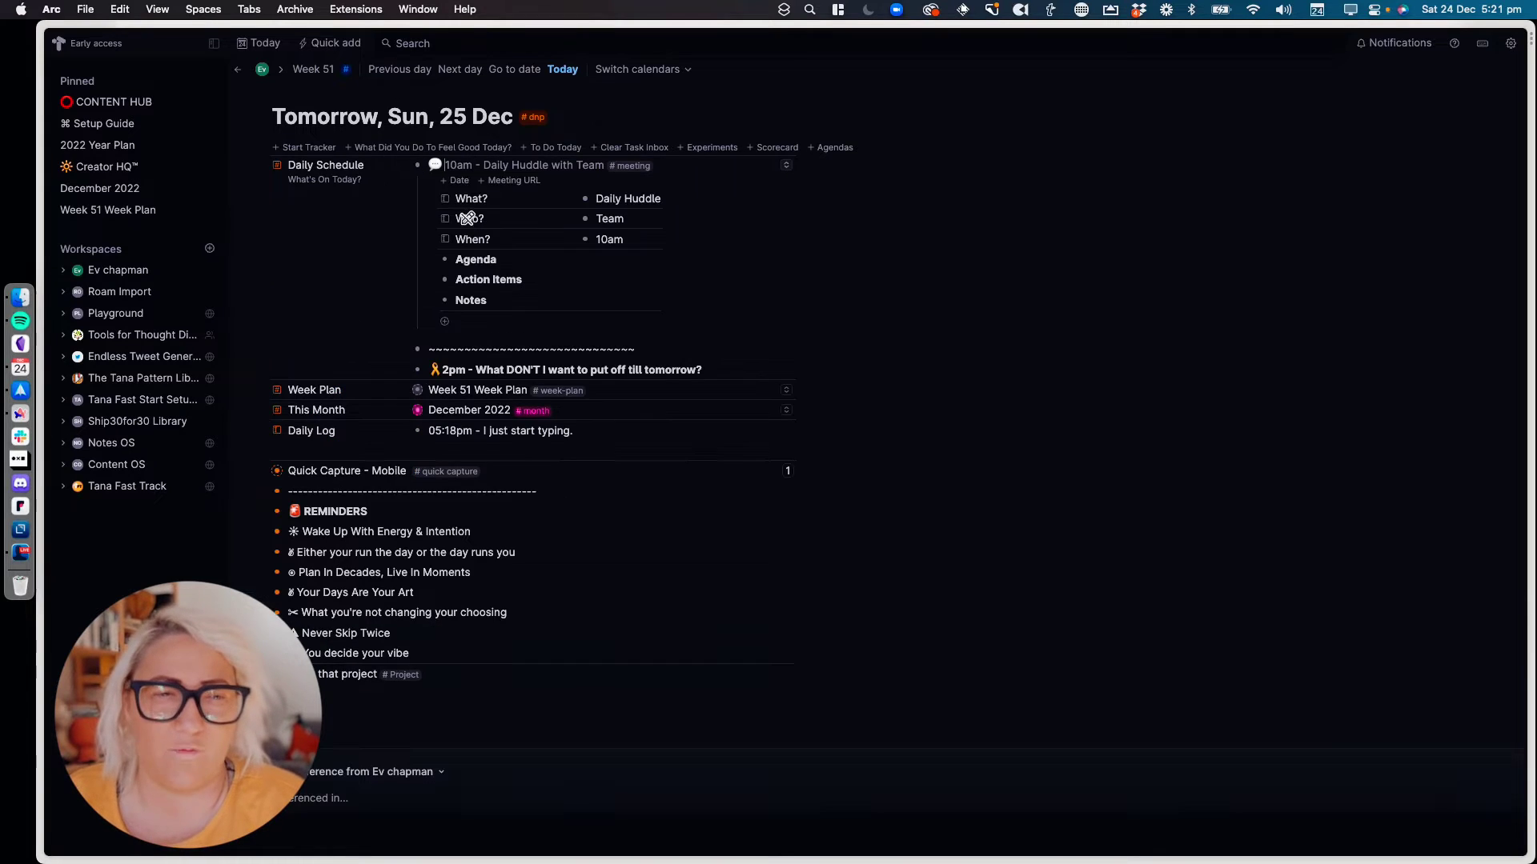
{"action": "left_click", "coordinate": [445, 264]}
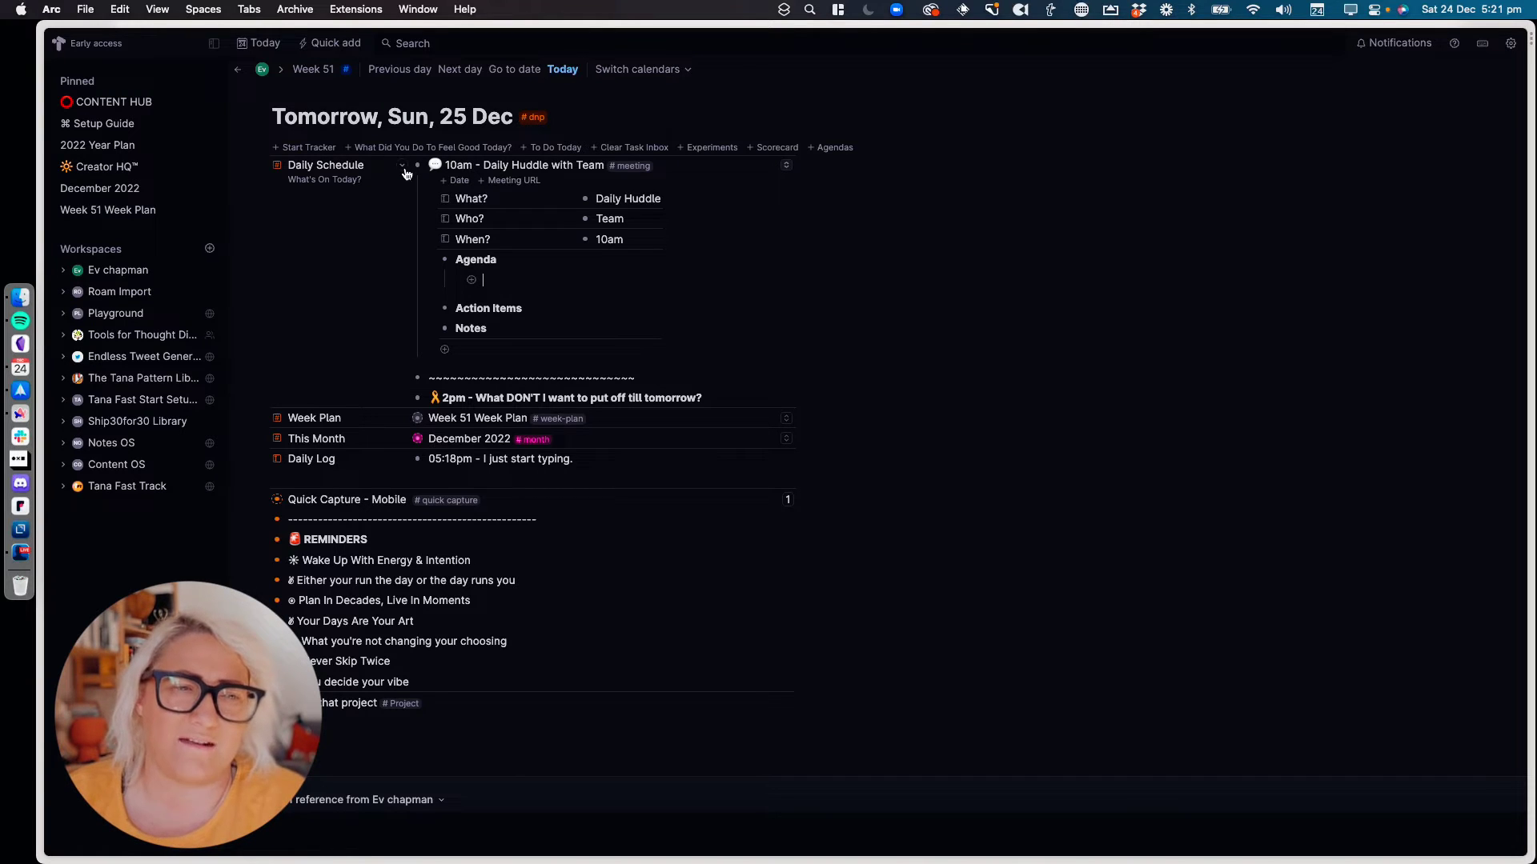
{"action": "left_click", "coordinate": [403, 169]}
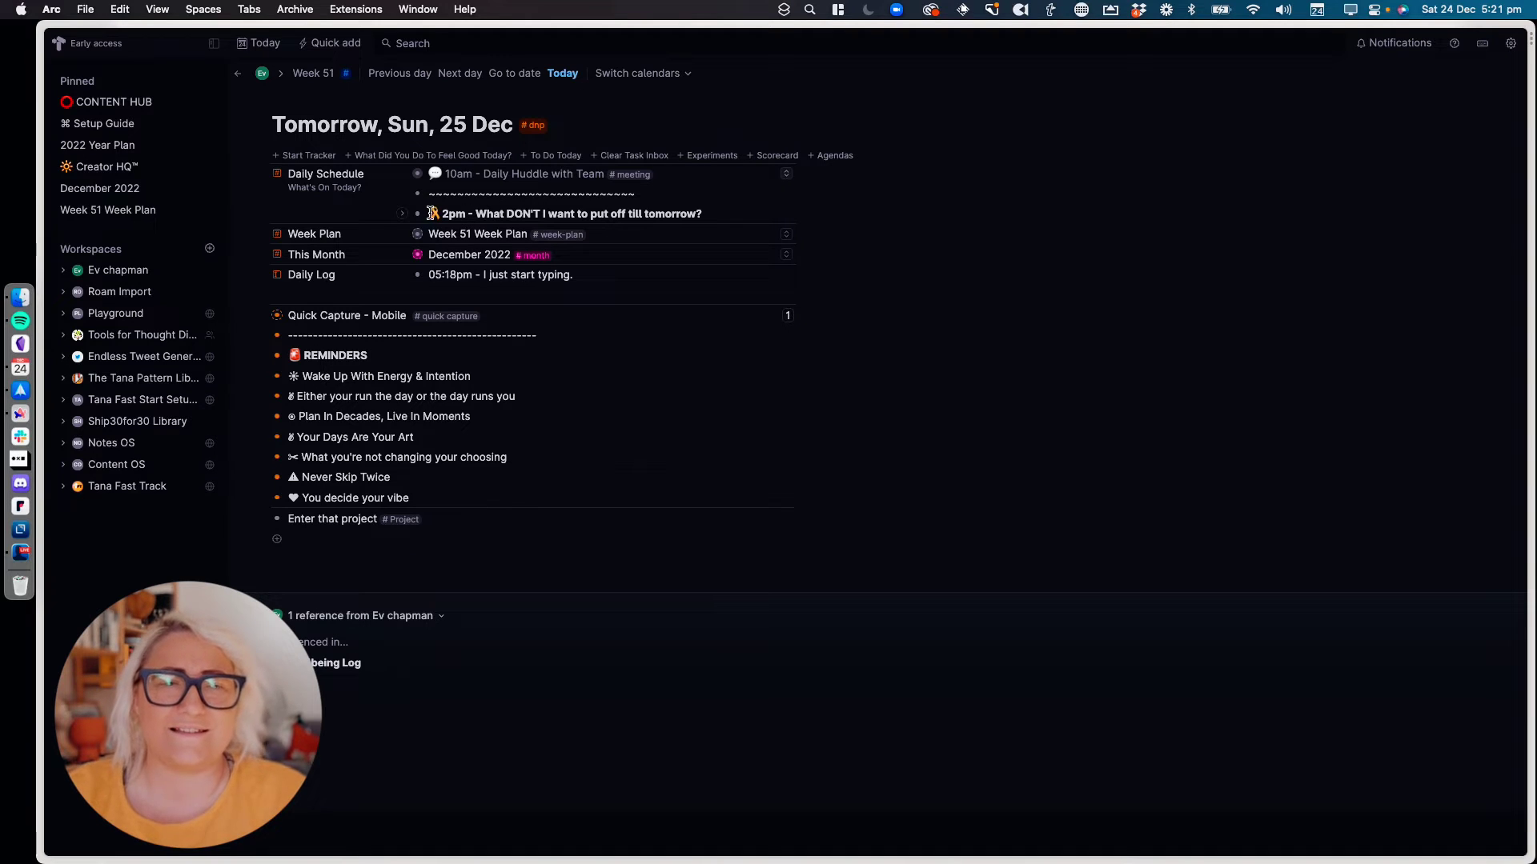
{"action": "left_click_drag", "start_coordinate": [440, 214], "coordinate": [670, 213]}
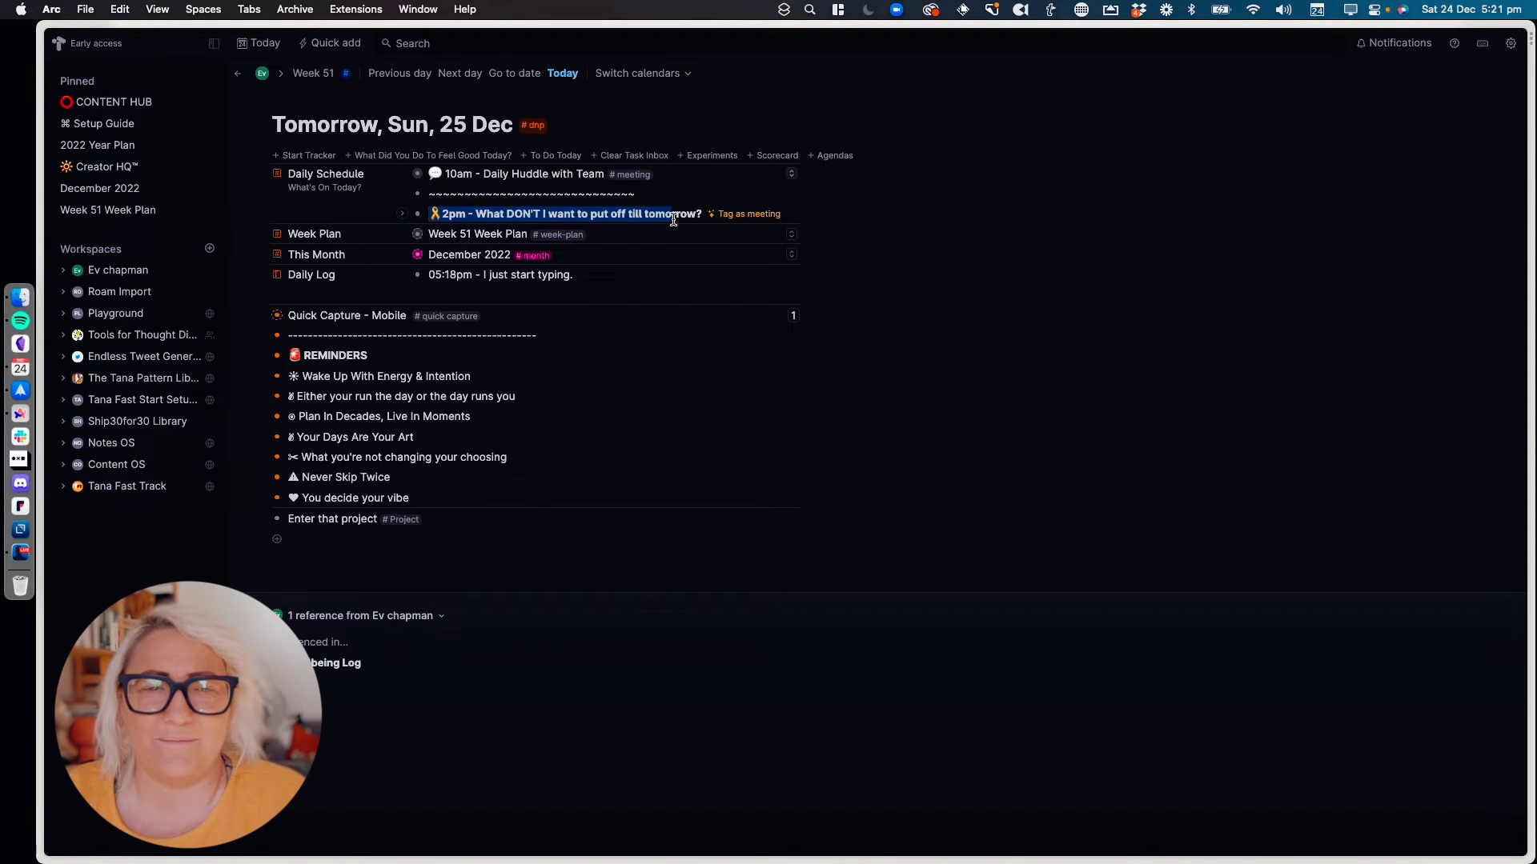
{"action": "left_click", "coordinate": [961, 230]}
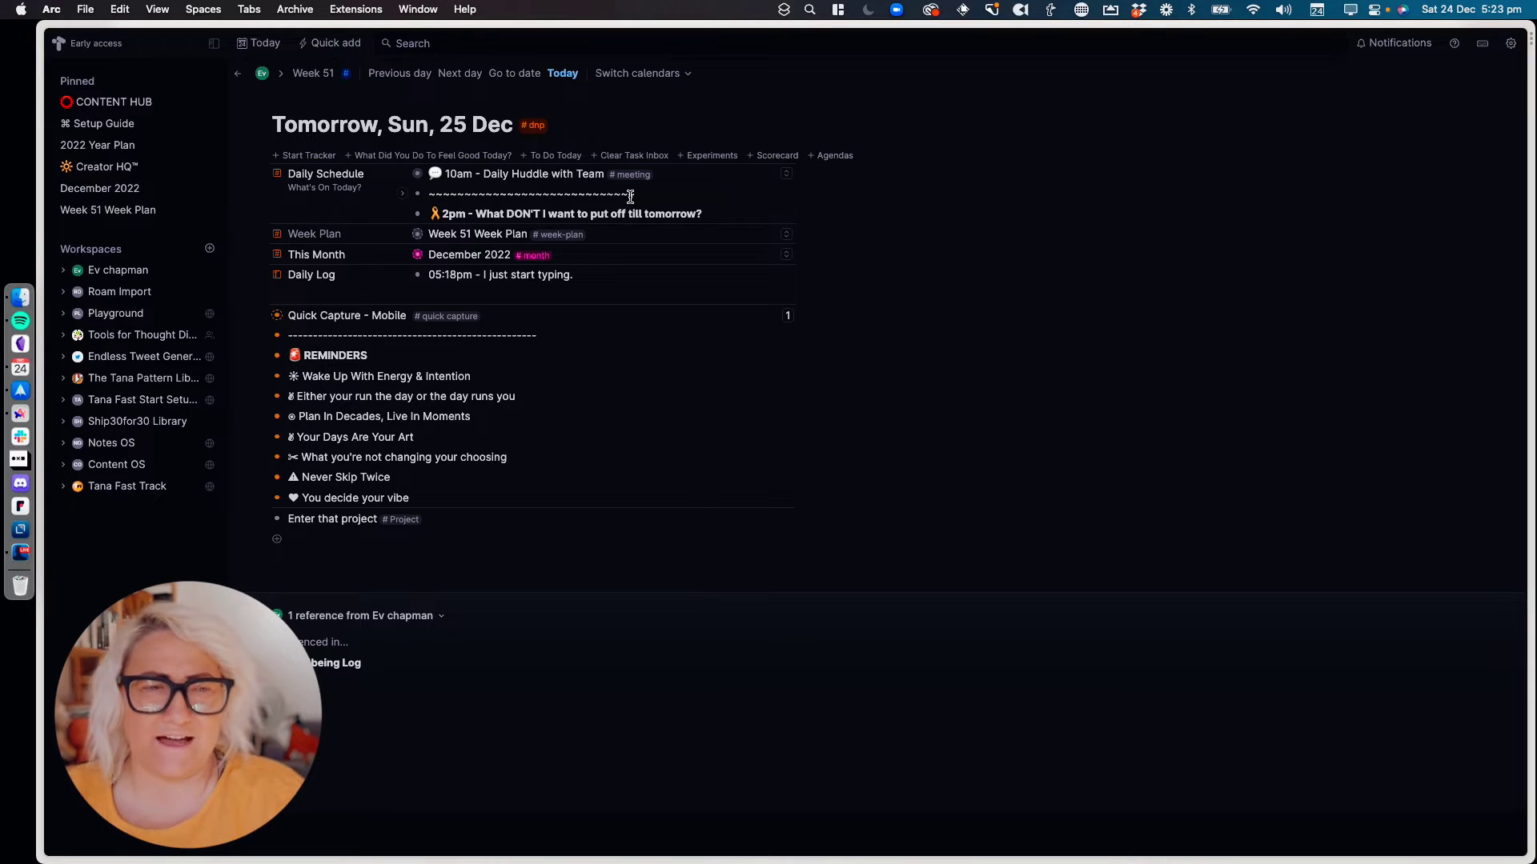
Add To Do Today to the page and expand the COM HQ task query
{"action": "left_click", "coordinate": [551, 160]}
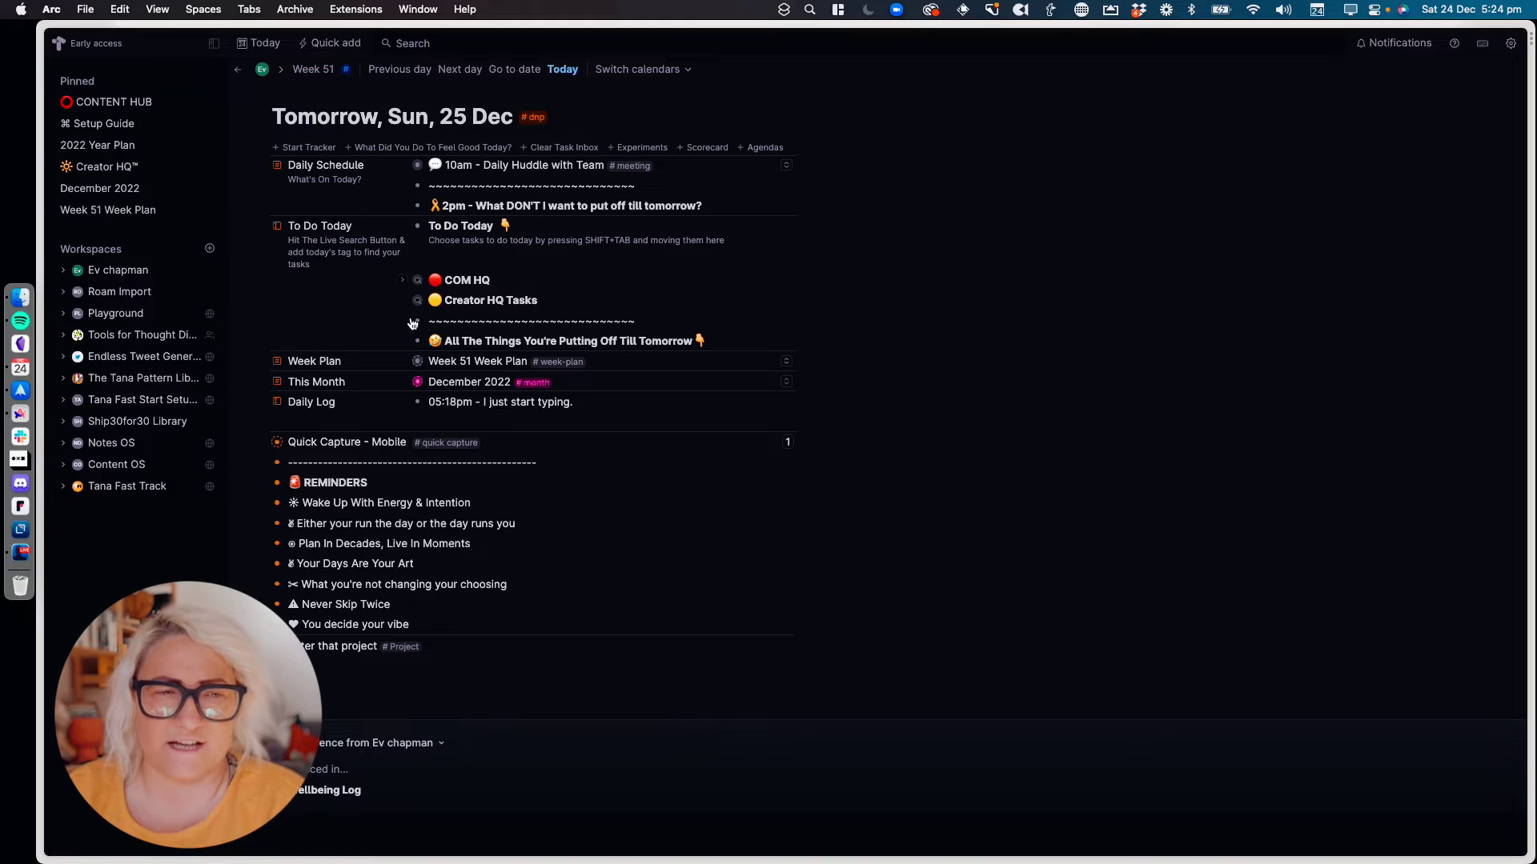
{"action": "left_click", "coordinate": [401, 280]}
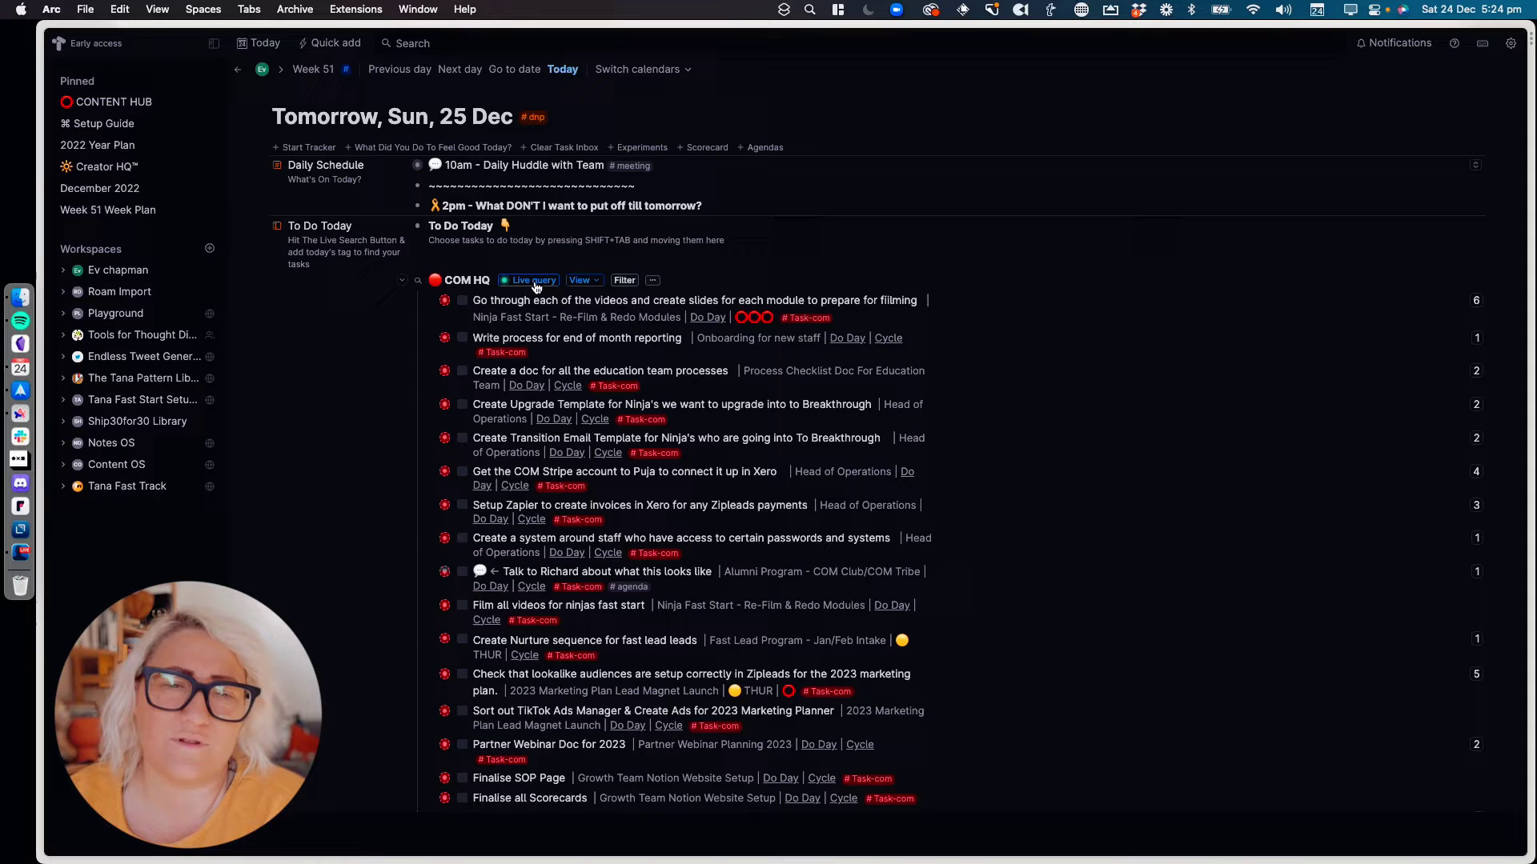
Change the COM HQ query's Do Day condition to THUR and rerun it
{"action": "left_click", "coordinate": [533, 282]}
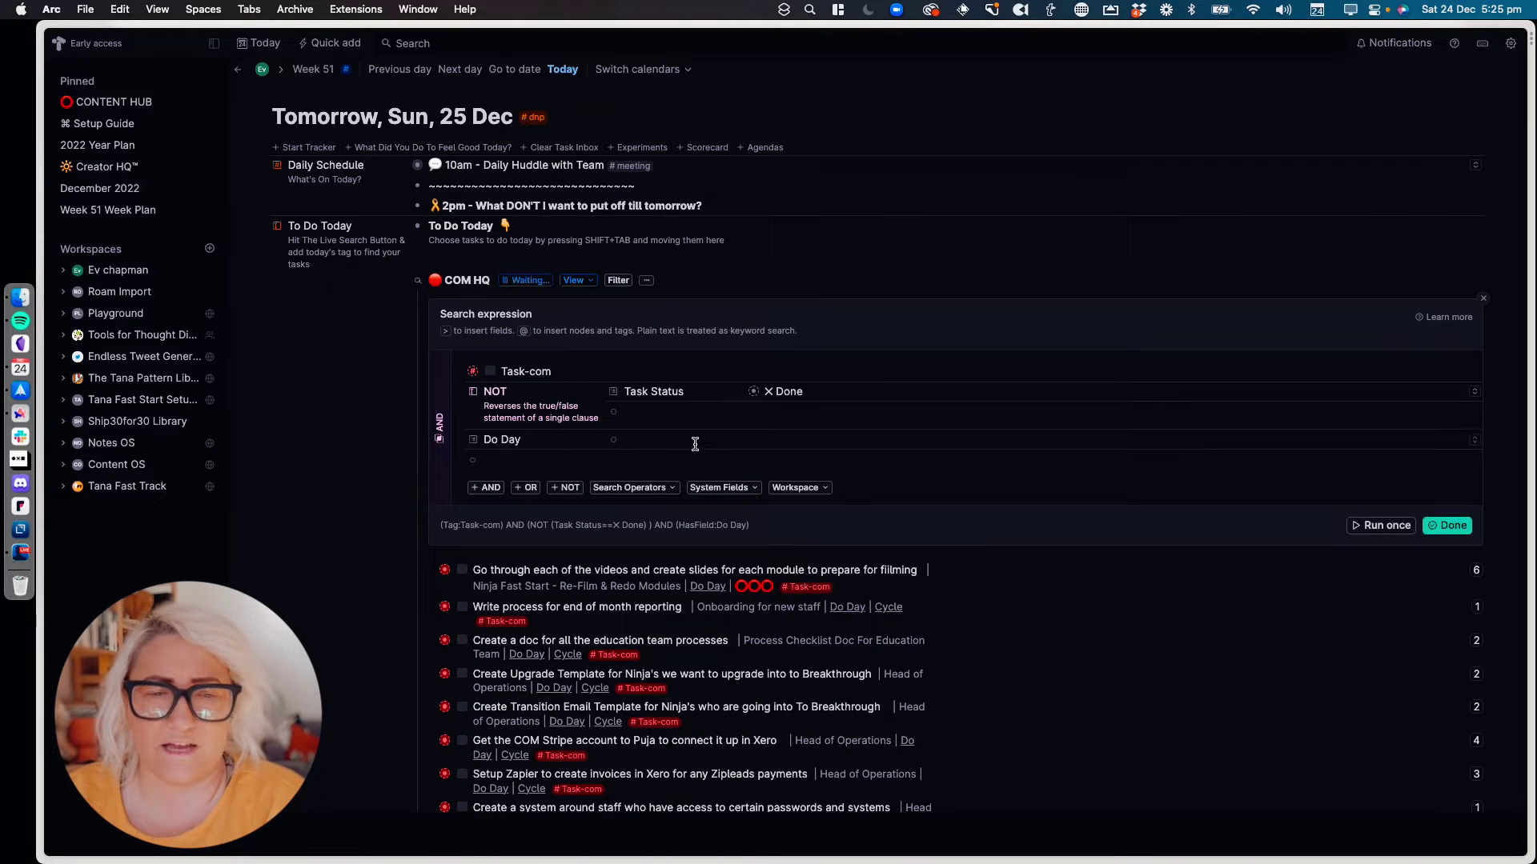
{"action": "left_click", "coordinate": [642, 443]}
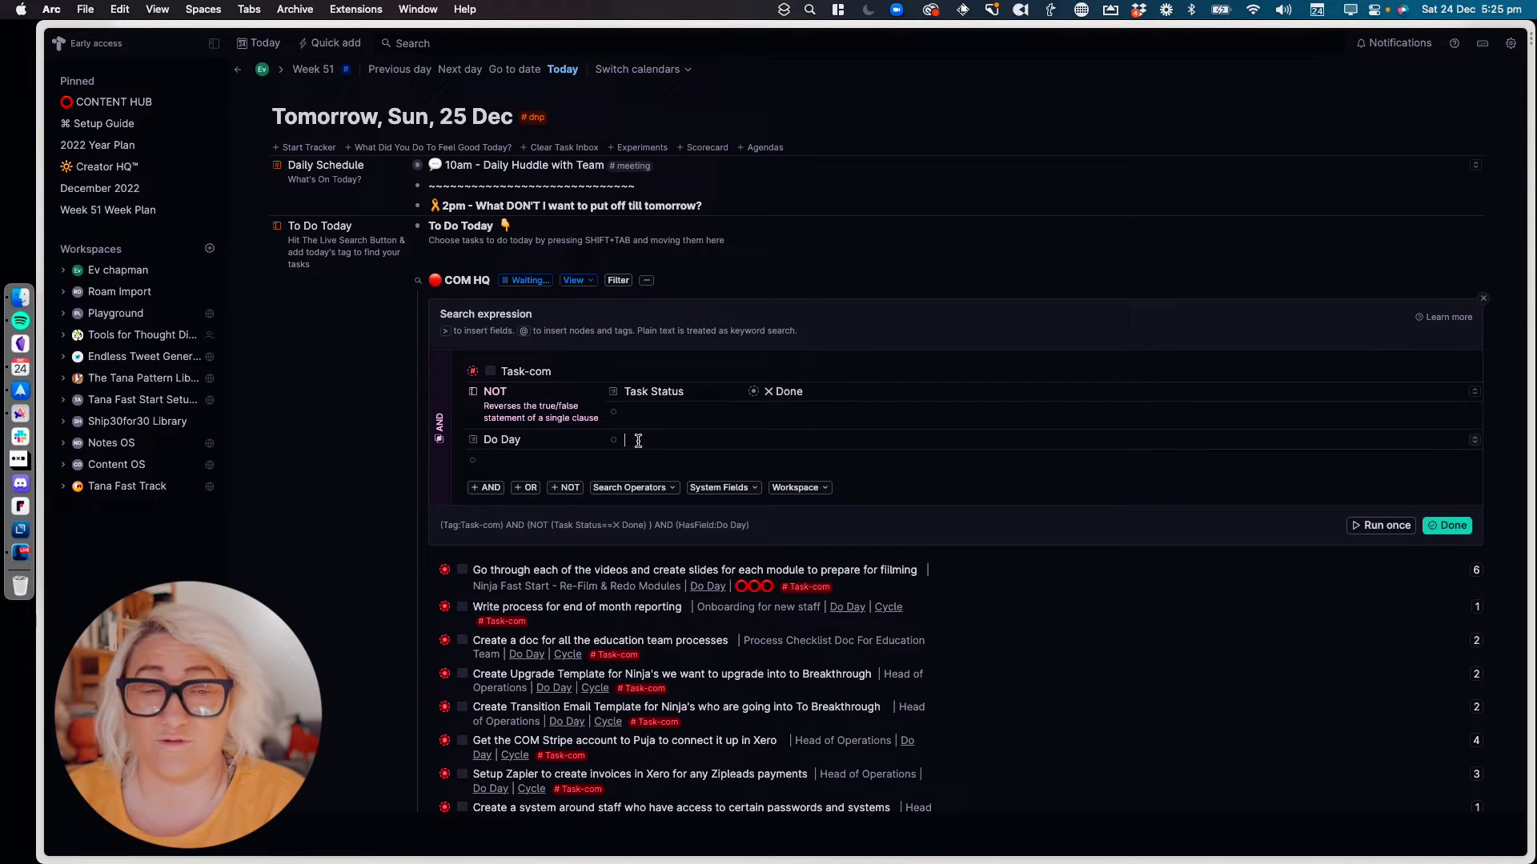
{"action": "left_click", "coordinate": [1474, 446]}
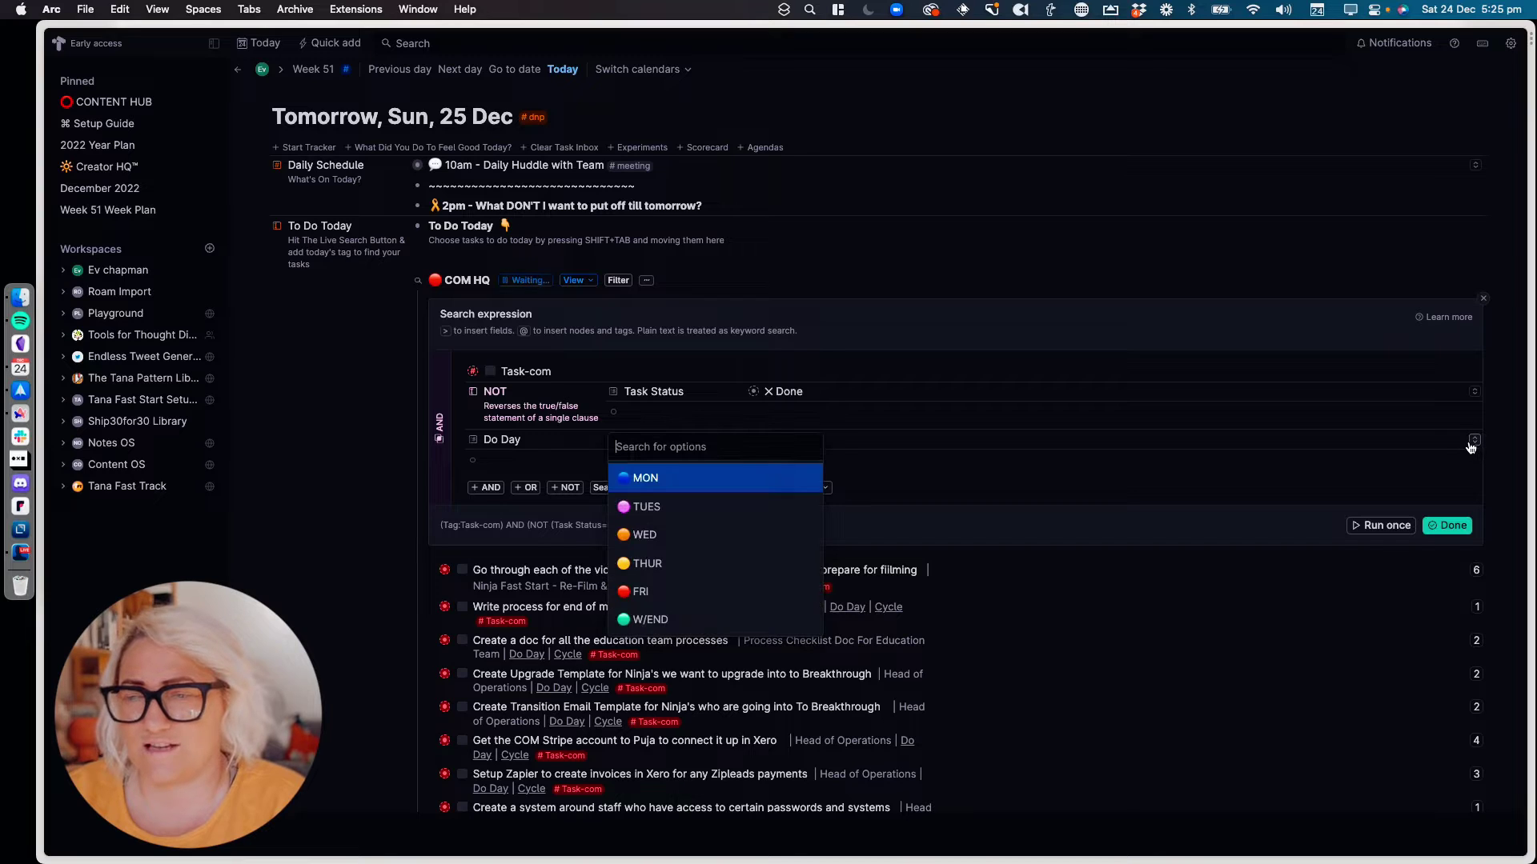
{"action": "left_click", "coordinate": [682, 567]}
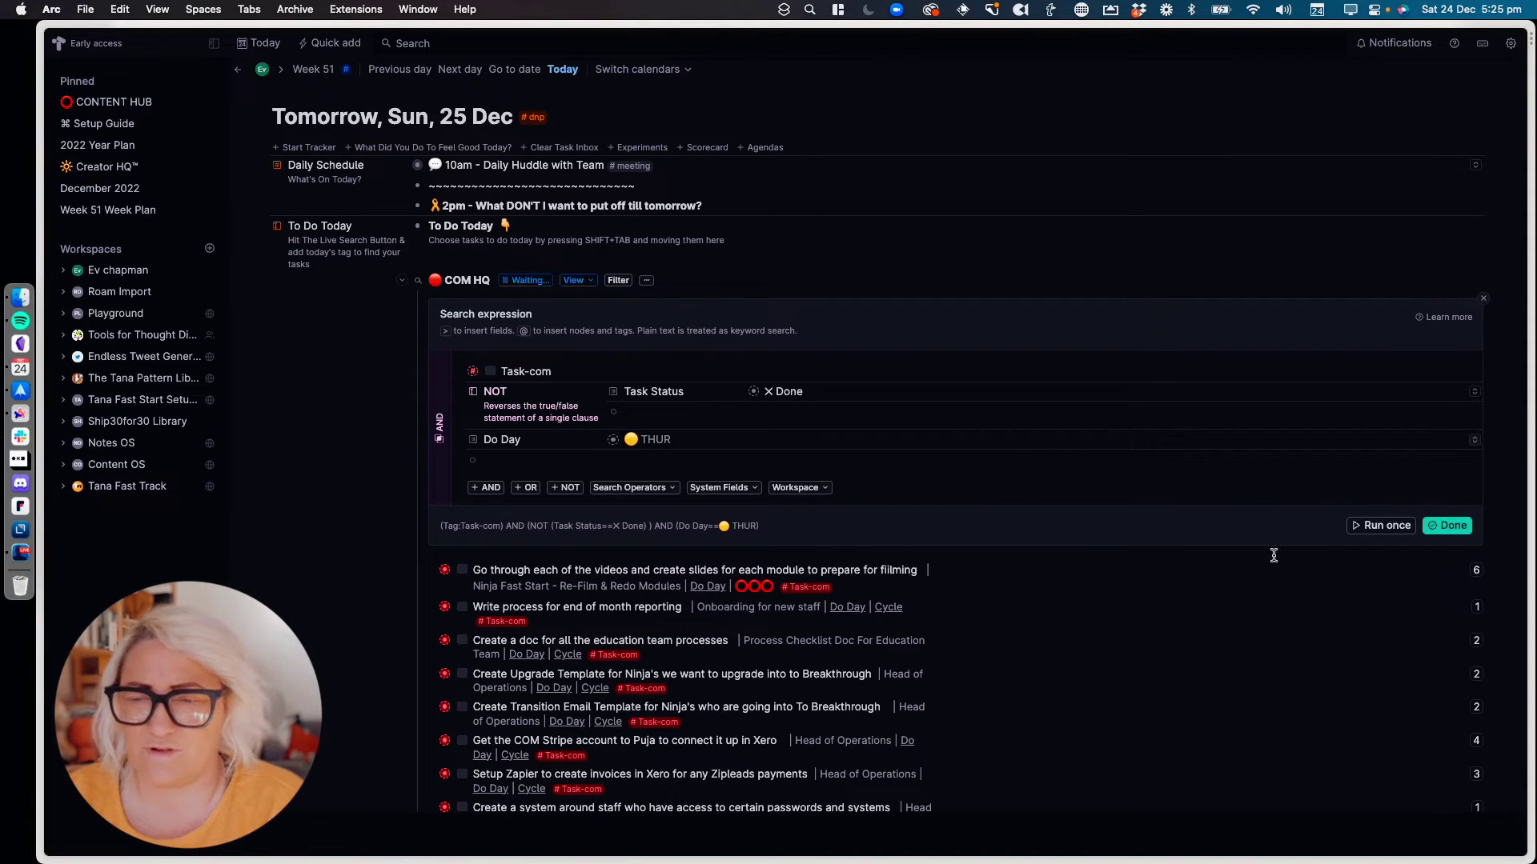
{"action": "left_click", "coordinate": [1378, 527]}
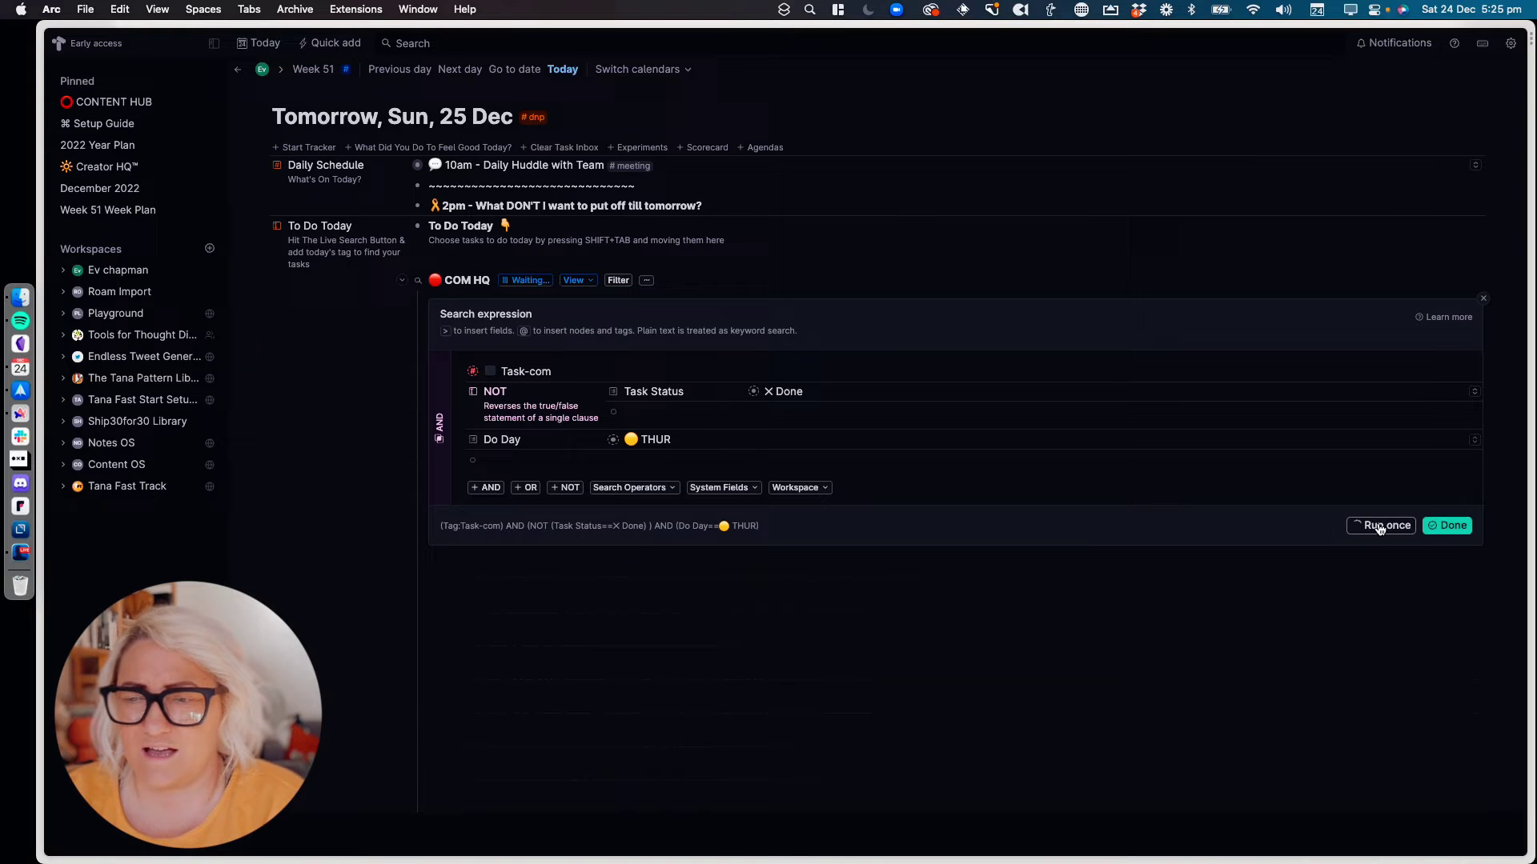
{"action": "left_click", "coordinate": [1447, 527]}
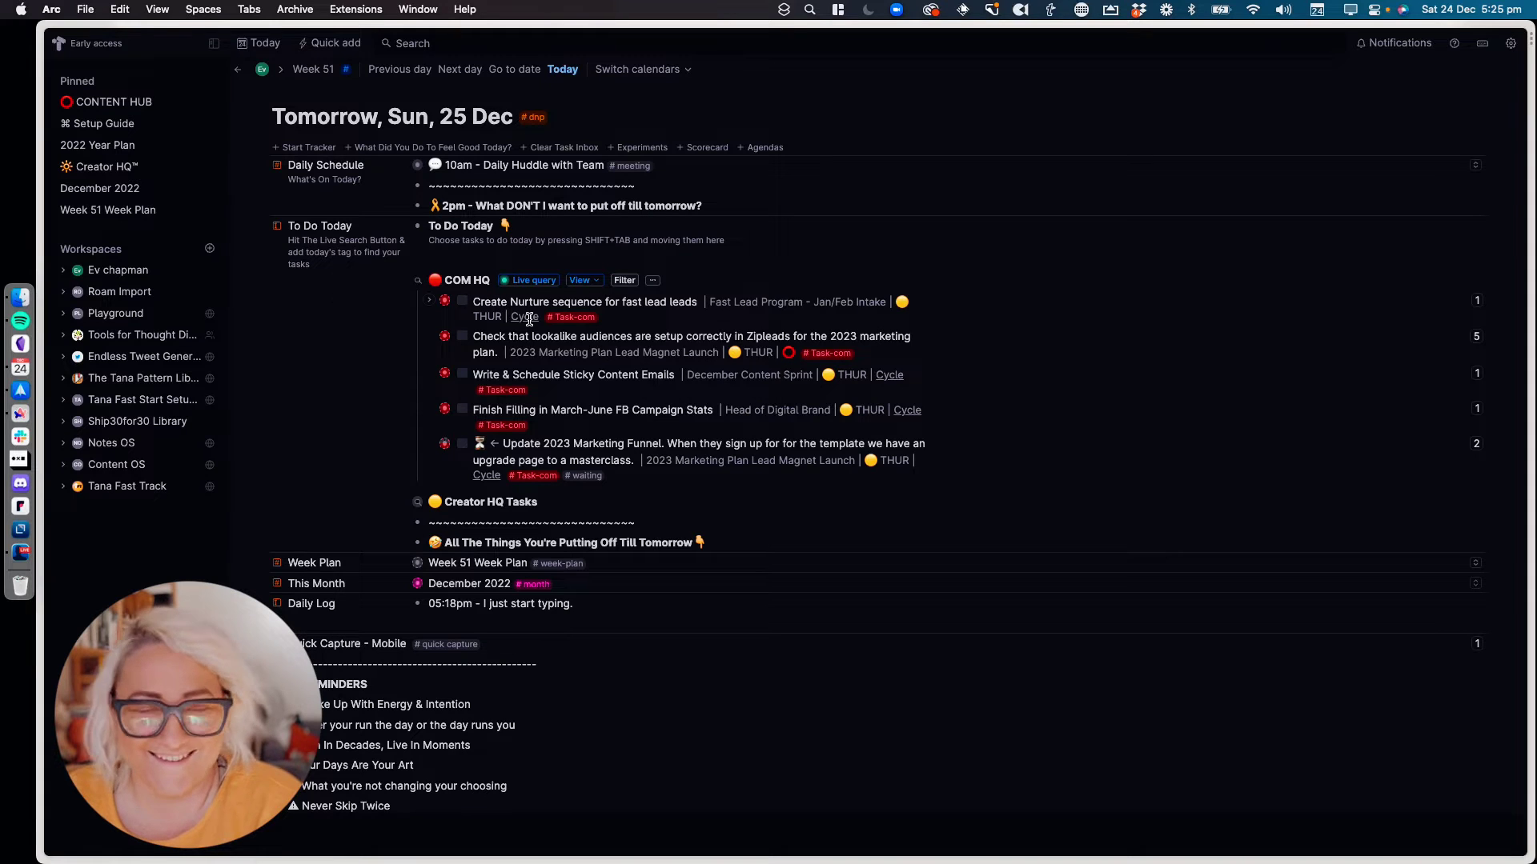
Reference the five THUR tasks under To Do Today and delete the COM HQ query
{"action": "left_click", "coordinate": [401, 281]}
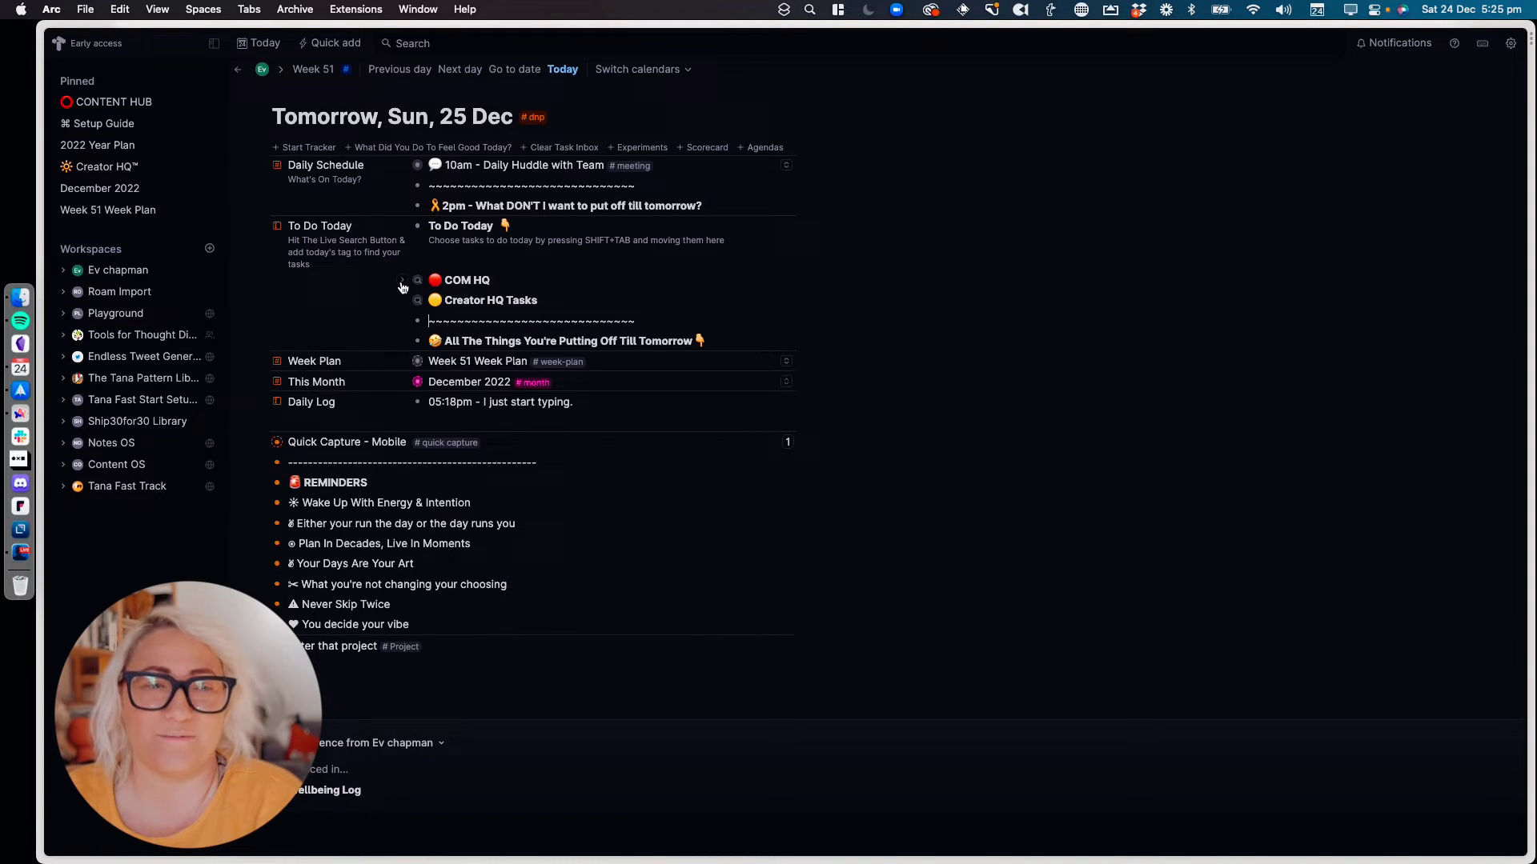
{"action": "left_click", "coordinate": [402, 285]}
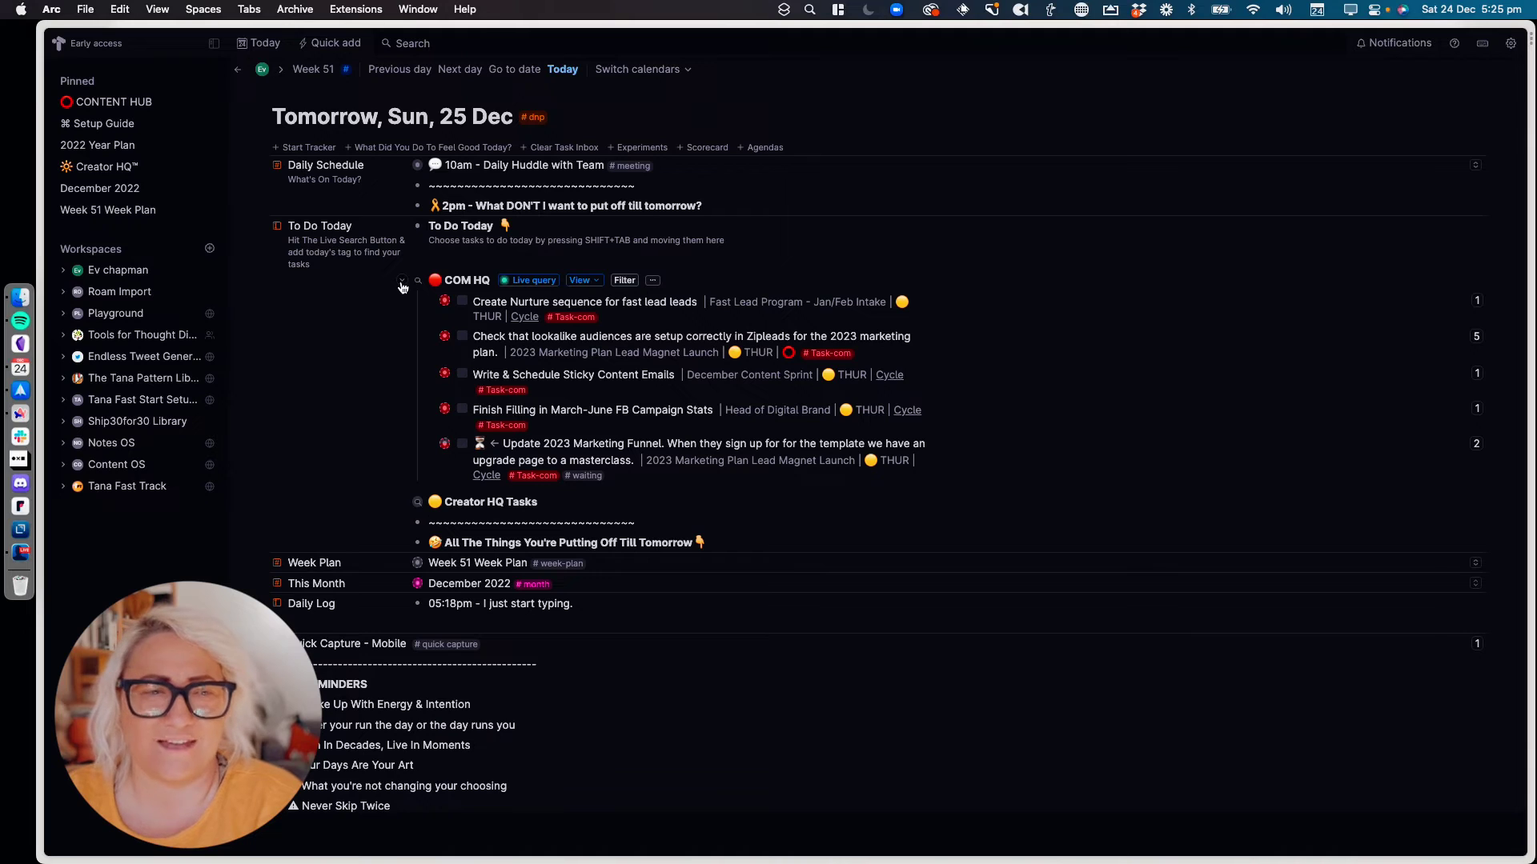
{"action": "left_click_drag", "start_coordinate": [596, 306], "coordinate": [601, 464]}
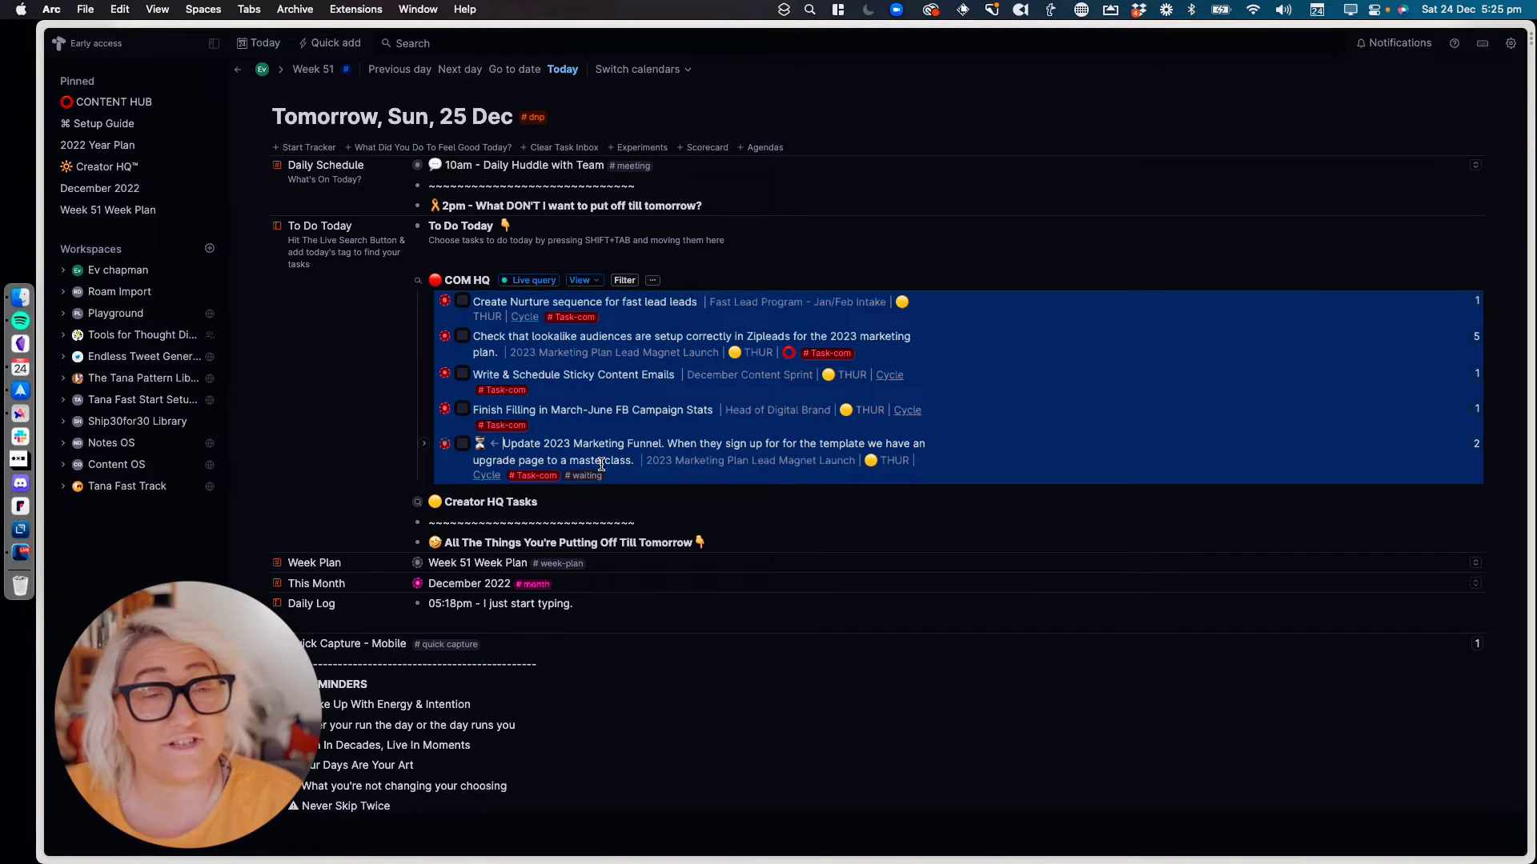
{"action": "key", "text": "super+c"}
{"action": "key", "text": "super+v"}
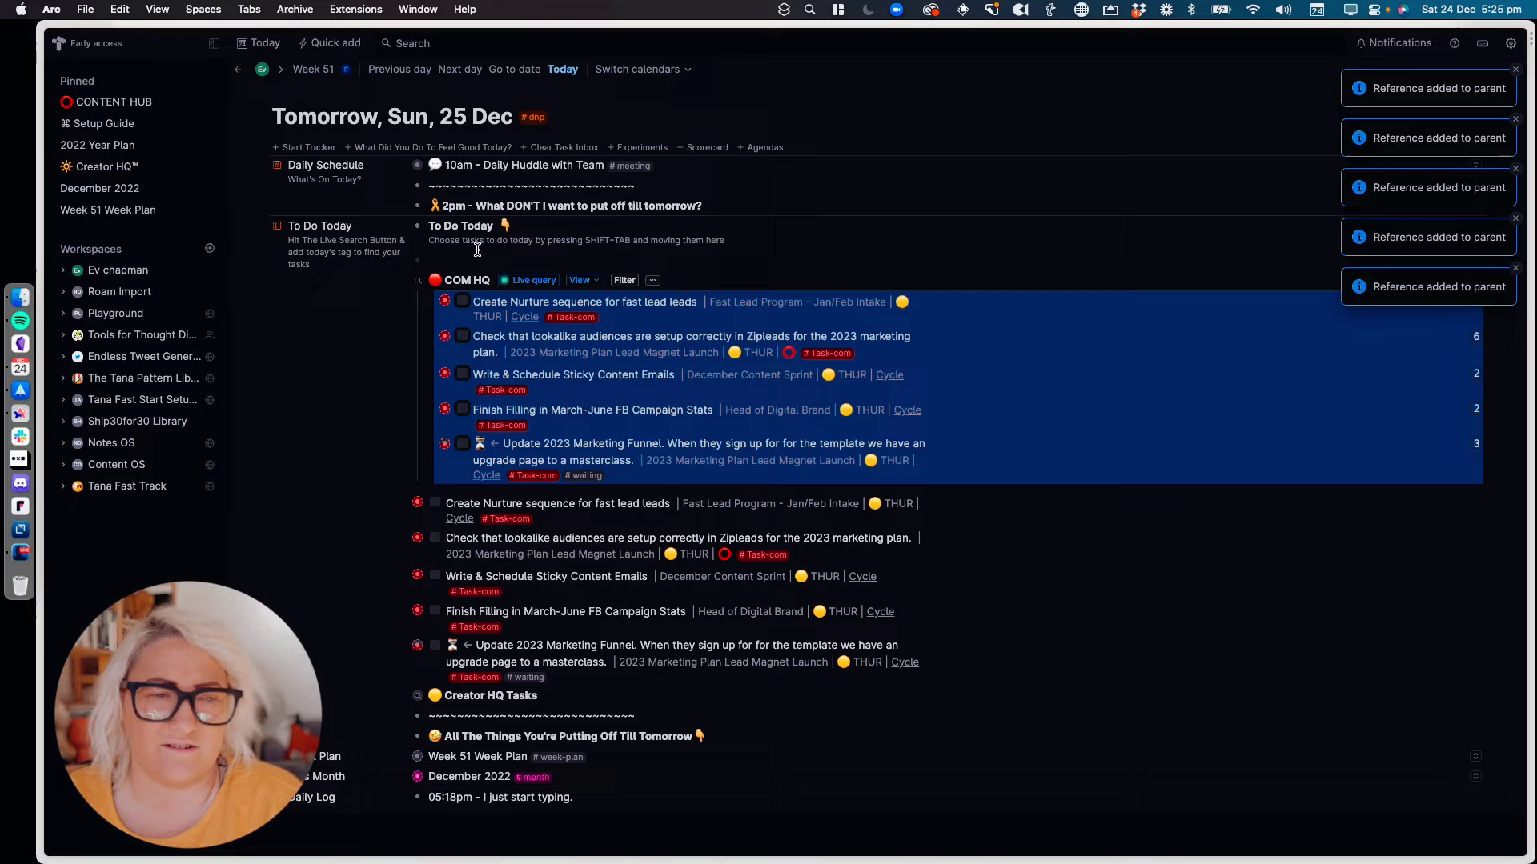
{"action": "left_click", "coordinate": [468, 276]}
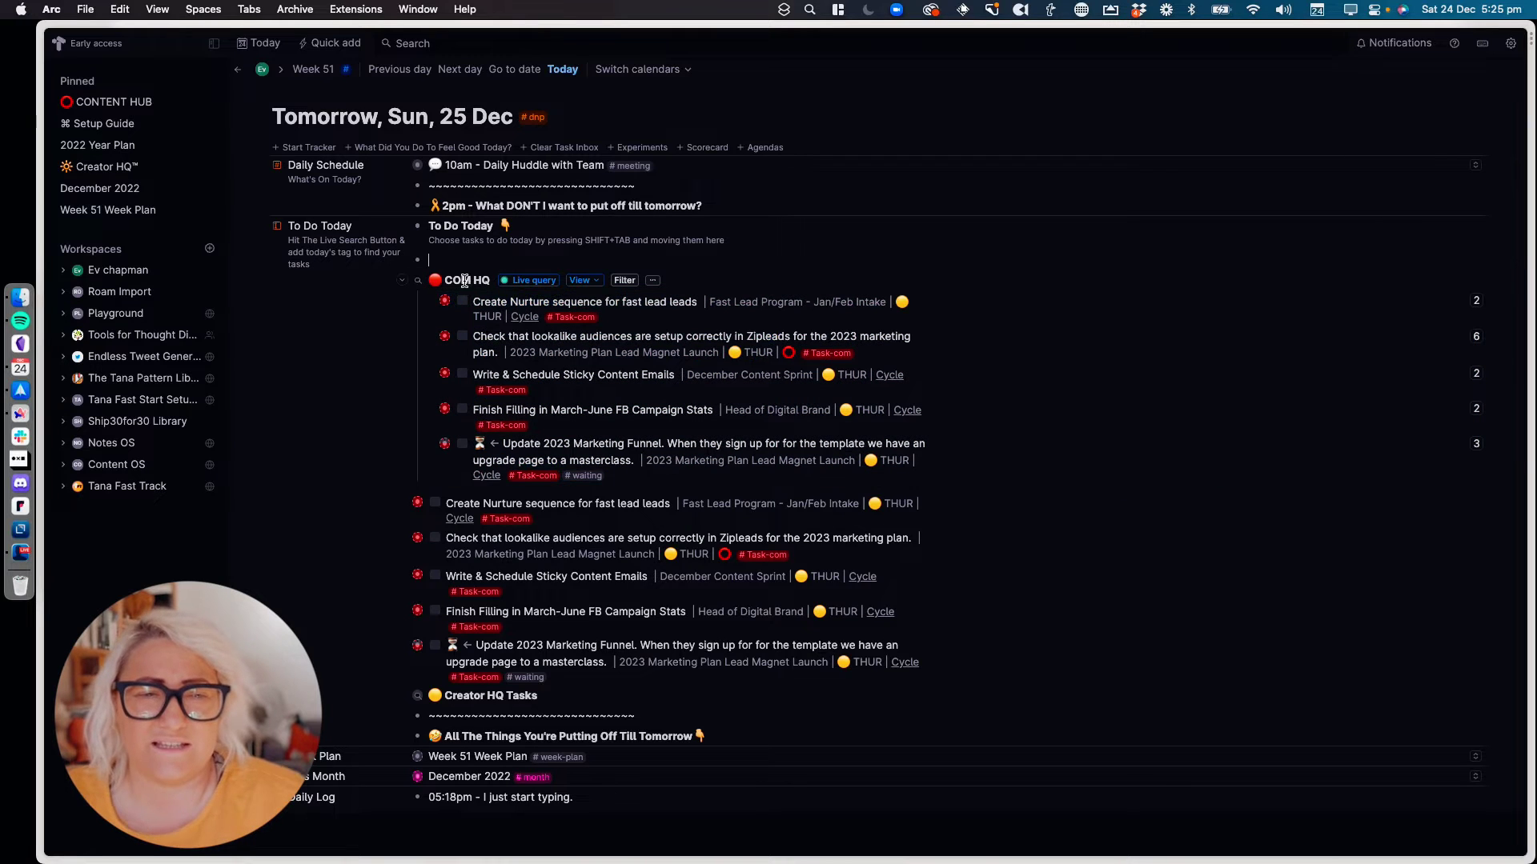
{"action": "left_click", "coordinate": [494, 316], "text": "shift"}
{"action": "key", "text": "BackSpace"}
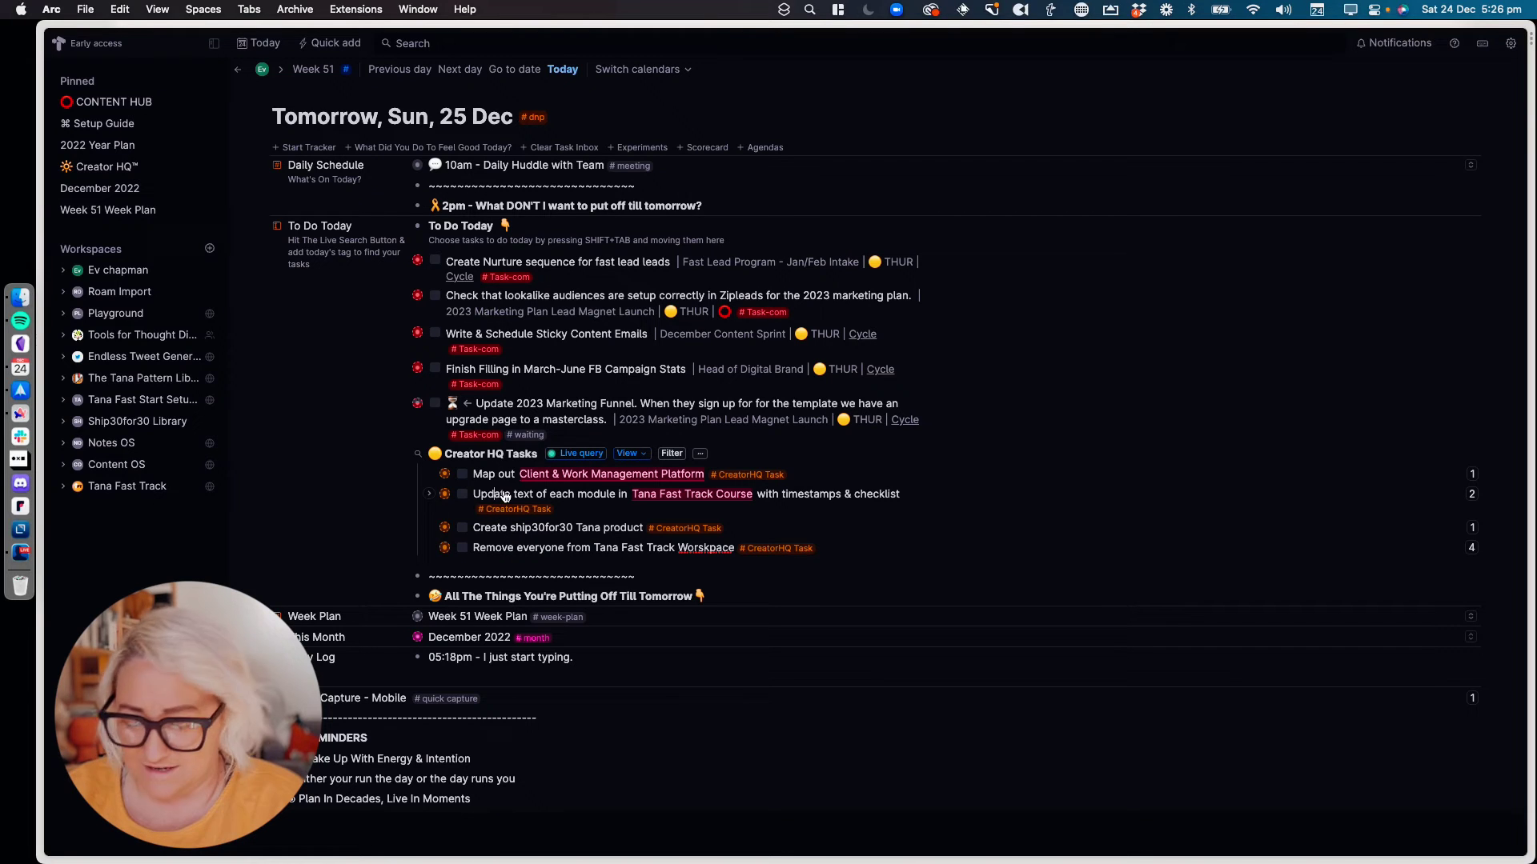
Reference the Tana Fast Track Course update and Map out Client & Work Management Platform tasks into To Do Today, then delete Creator HQ Tasks
{"action": "key", "text": "shift+Tab"}
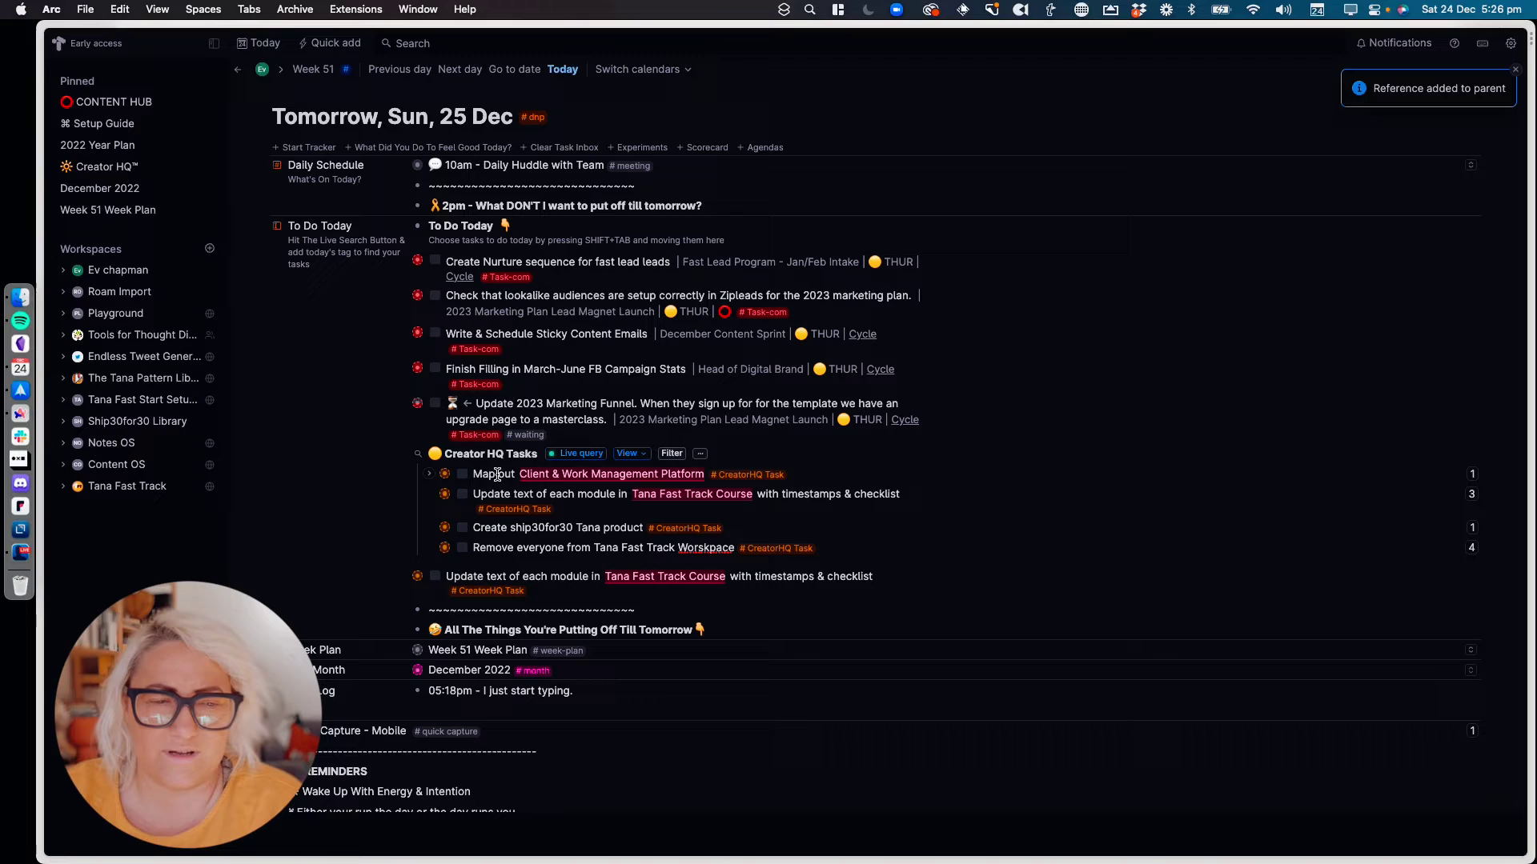
{"action": "left_click", "coordinate": [497, 474]}
{"action": "key", "text": "shift+Tab"}
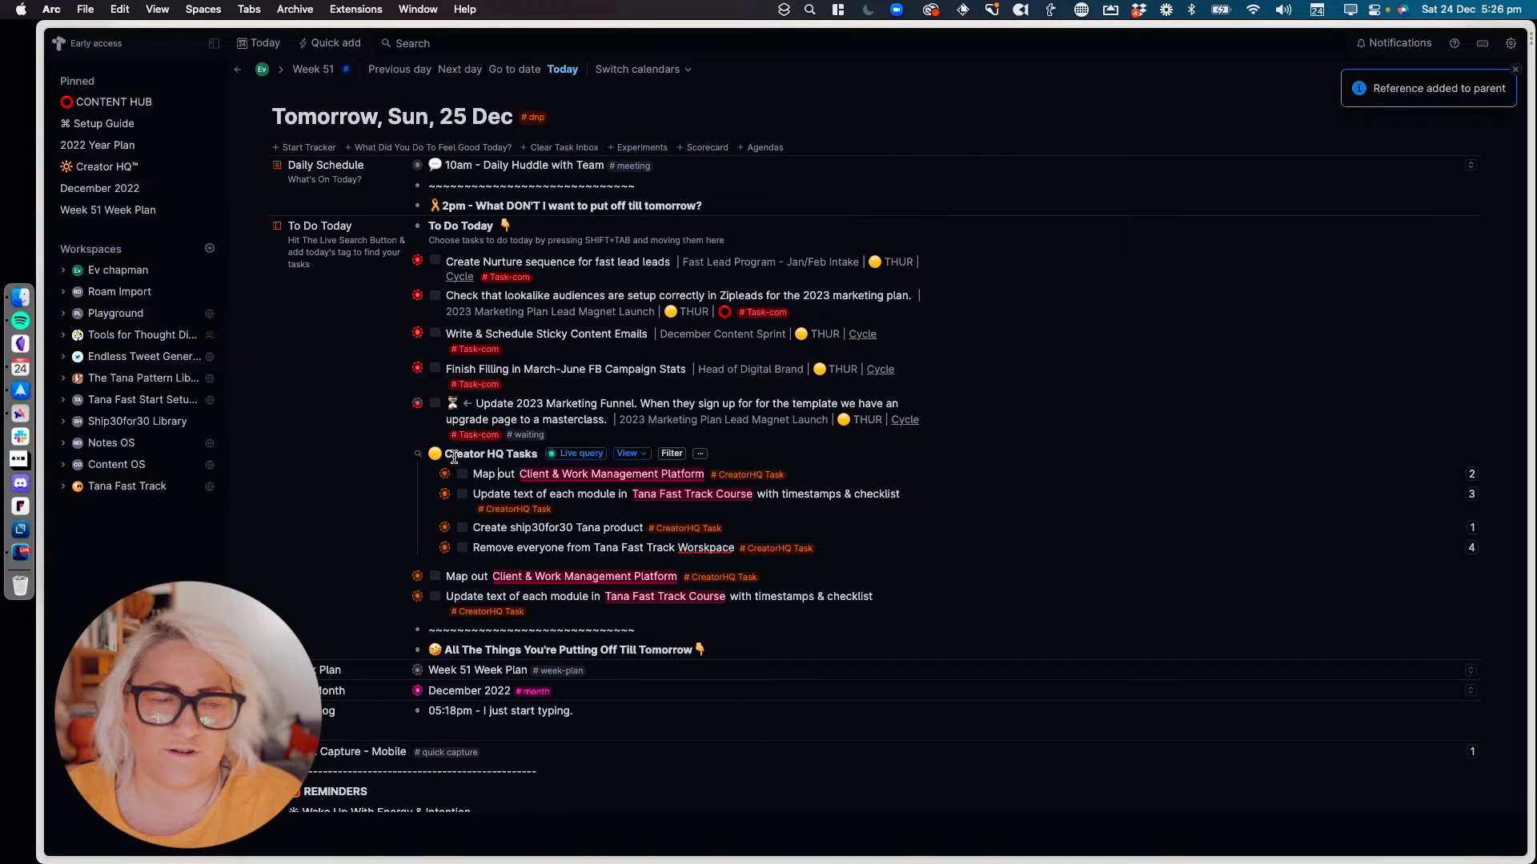
{"action": "left_click_drag", "start_coordinate": [475, 495], "coordinate": [496, 532]}
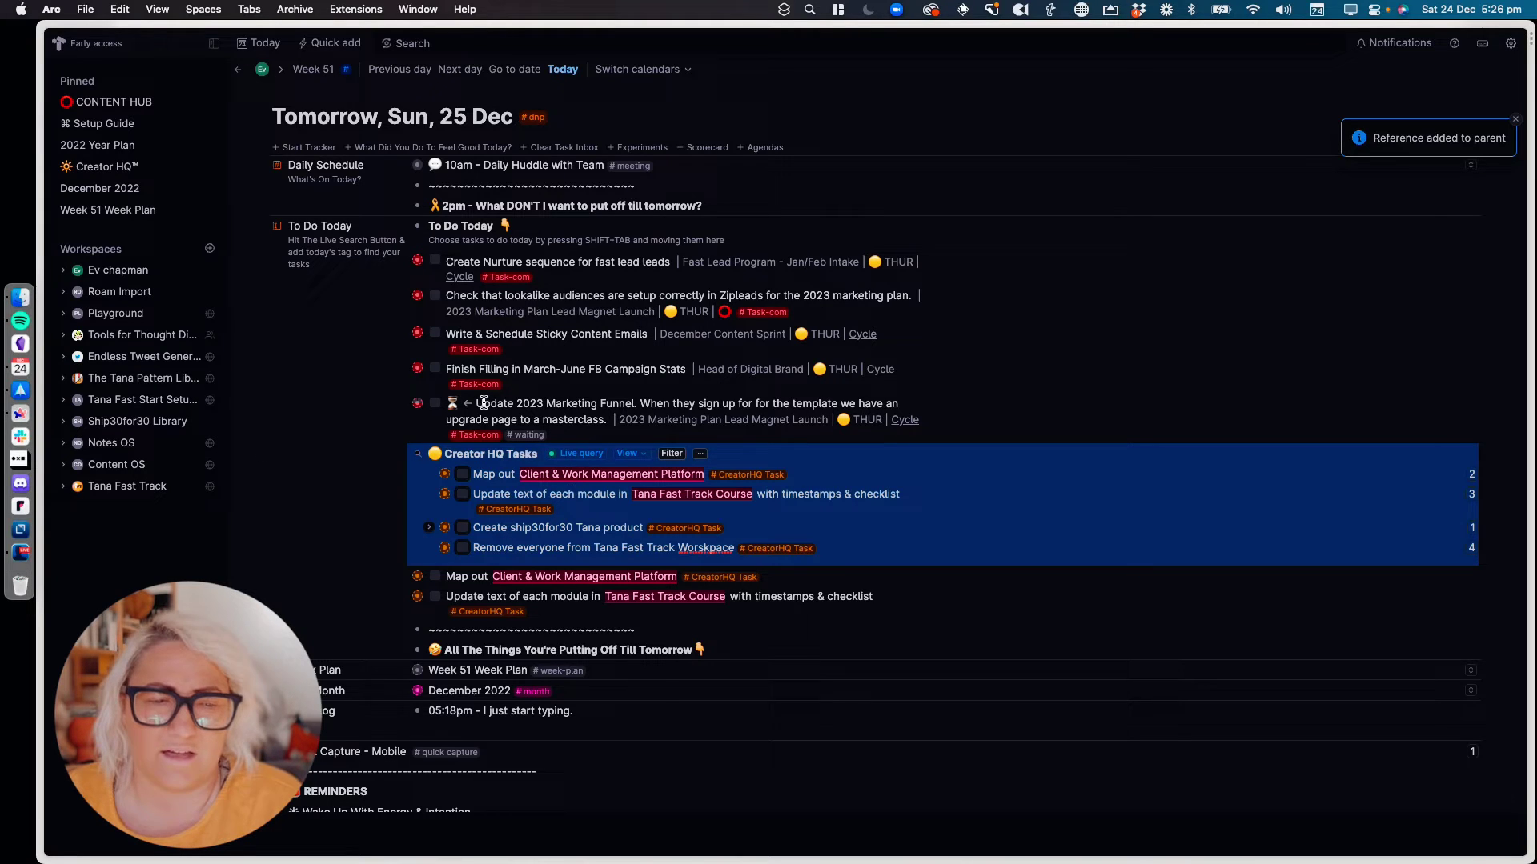
{"action": "key", "text": "BackSpace"}
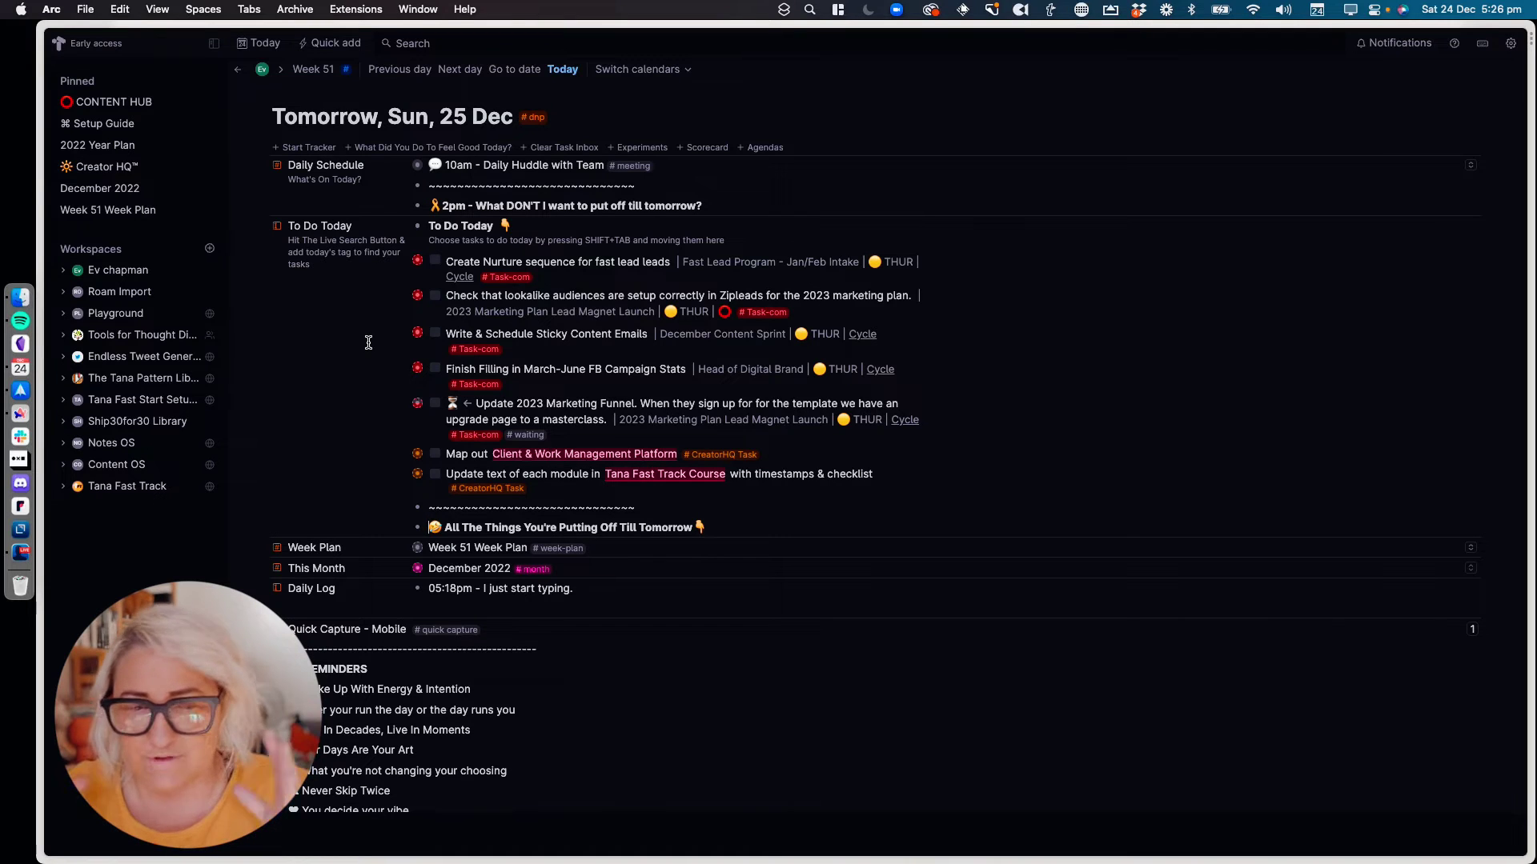
Drag the FB Campaign Stats task below 'All The Things You're Putting Off Till Tomorrow'
{"action": "scroll", "coordinate": [424, 414], "scroll_direction": "down", "scroll_amount": 3}
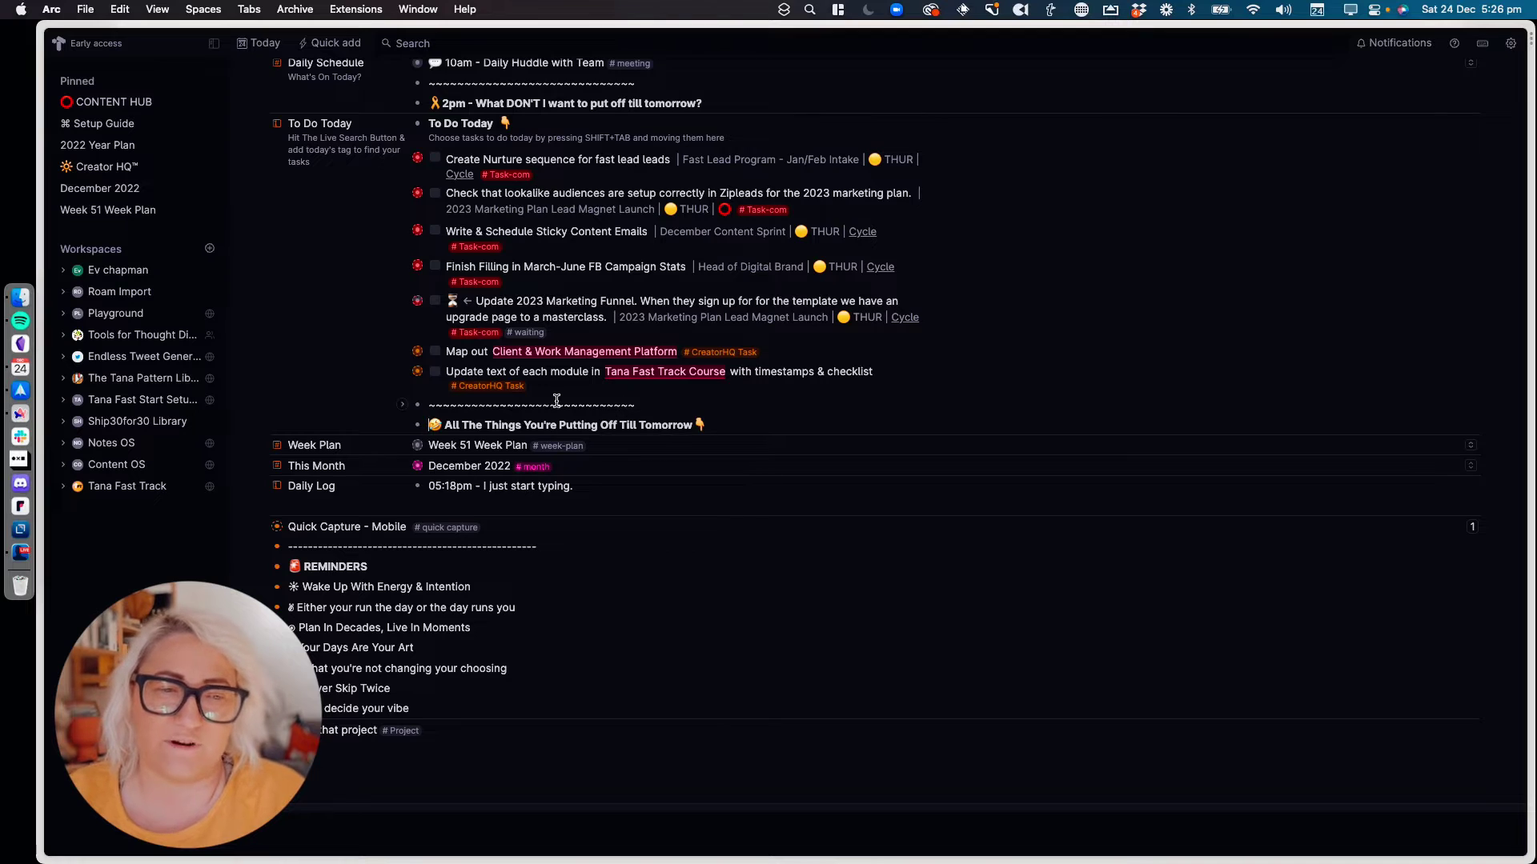
{"action": "scroll", "coordinate": [620, 407], "scroll_direction": "up", "scroll_amount": 2}
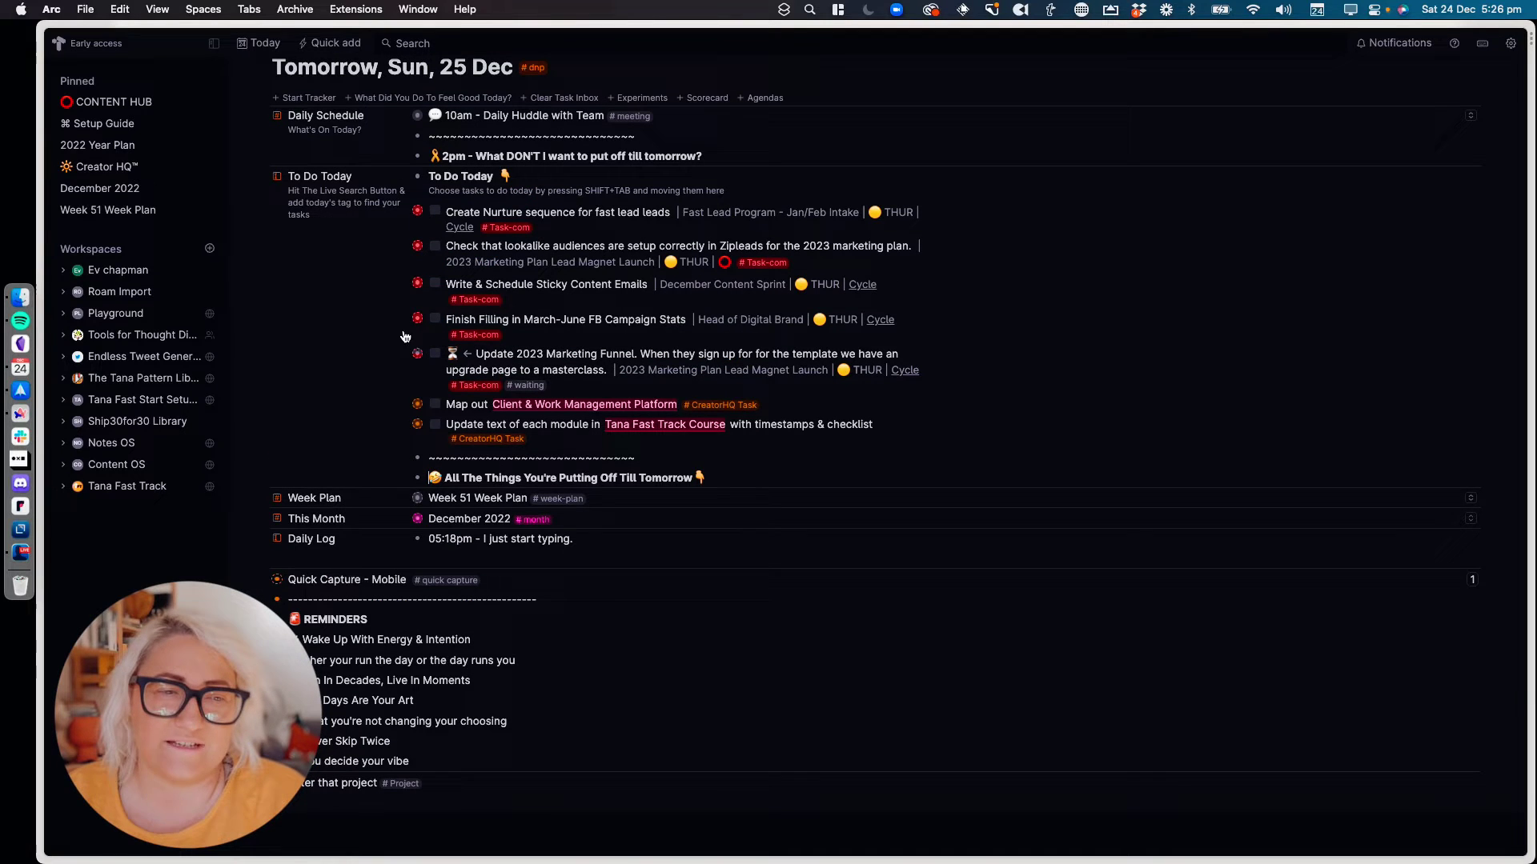
{"action": "left_click_drag", "start_coordinate": [417, 319], "coordinate": [428, 481]}
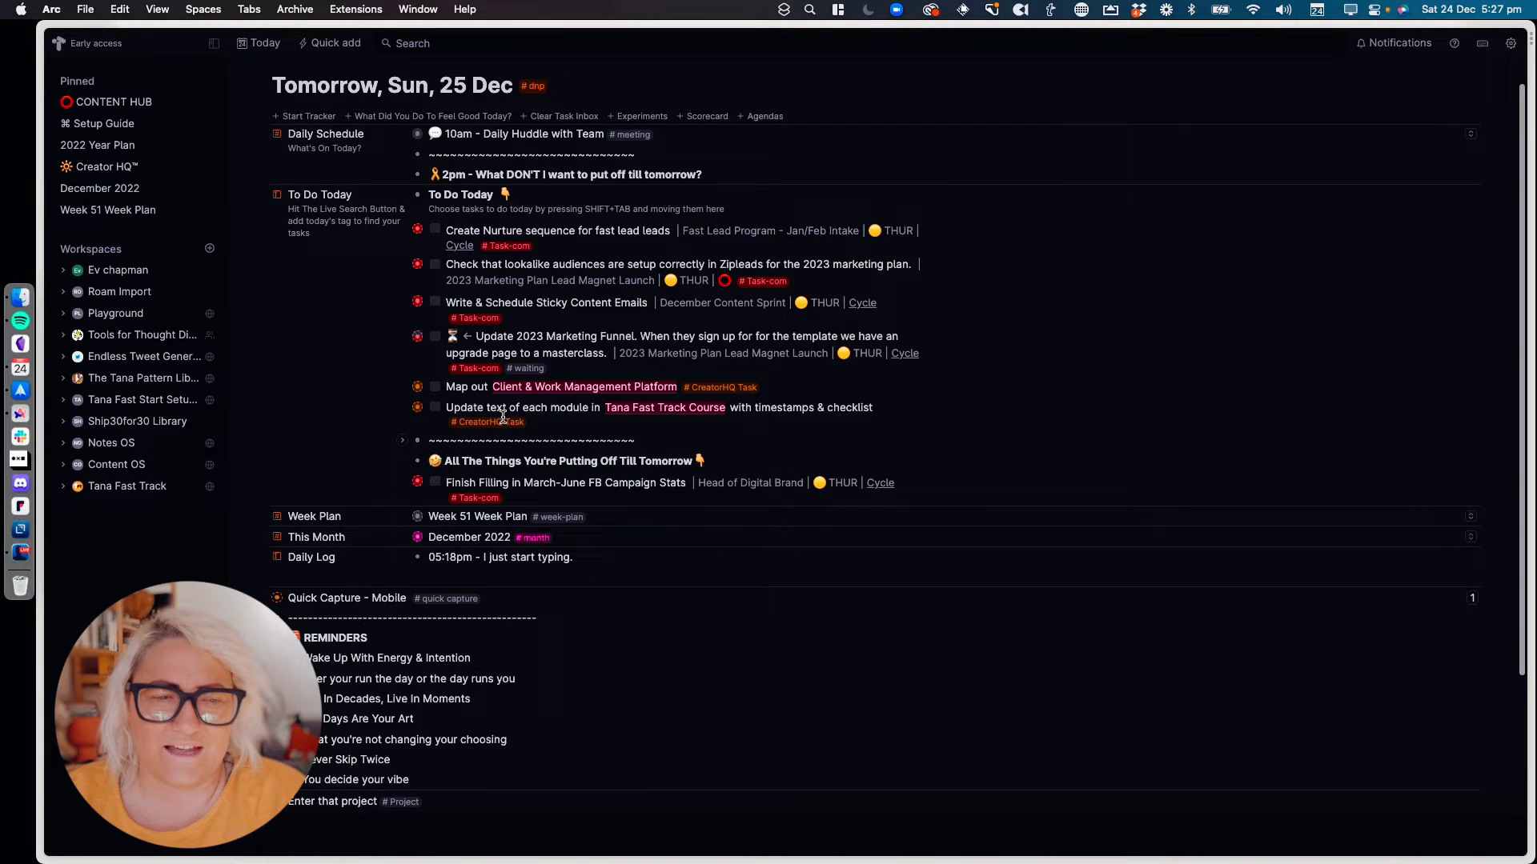
{"action": "scroll", "coordinate": [450, 478], "scroll_direction": "up", "scroll_amount": 2}
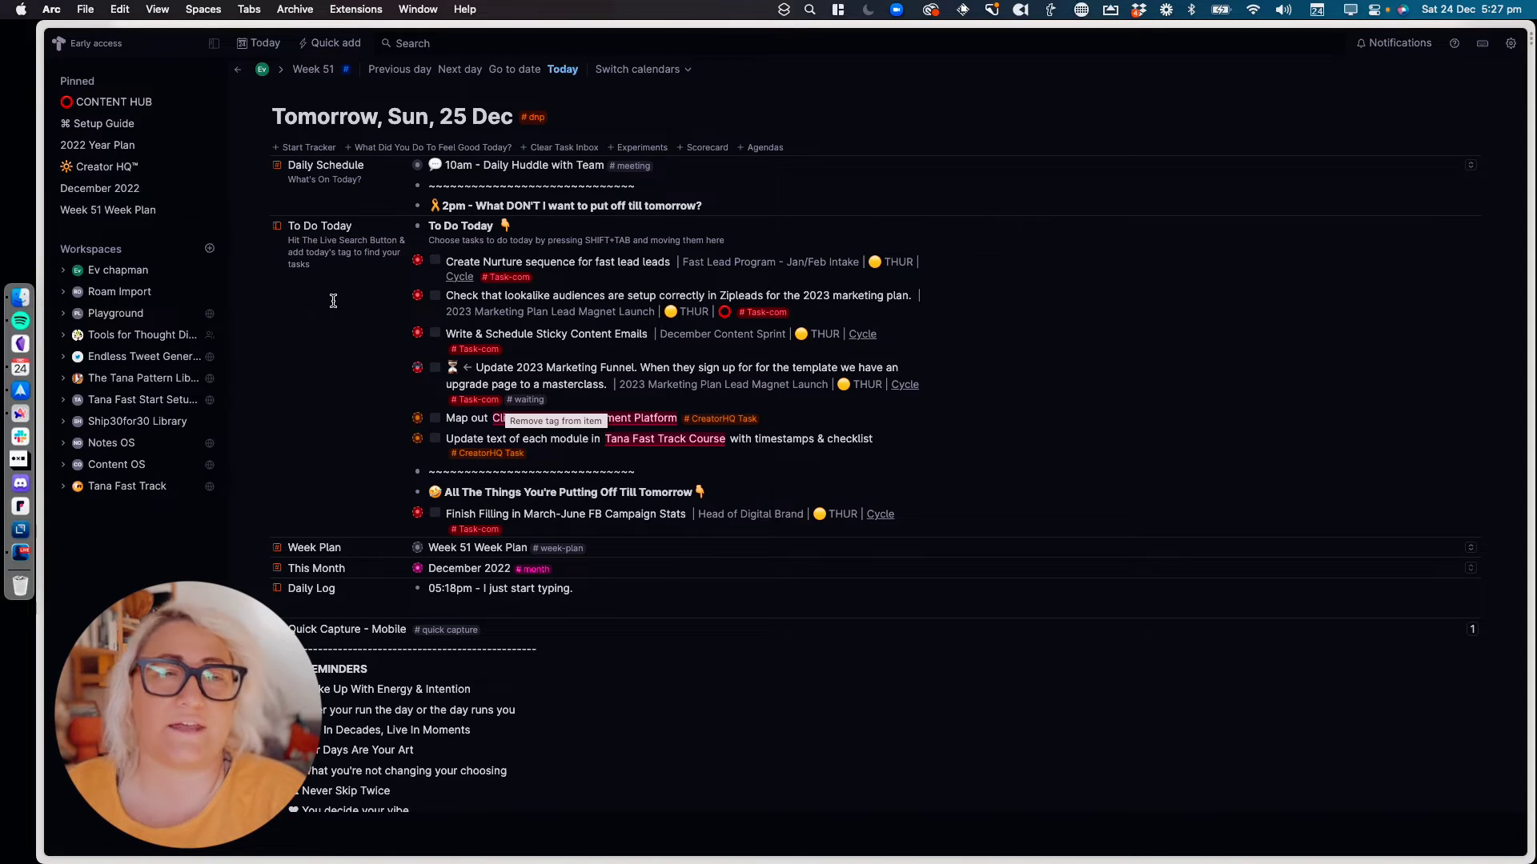
{"action": "left_click", "coordinate": [392, 148]}
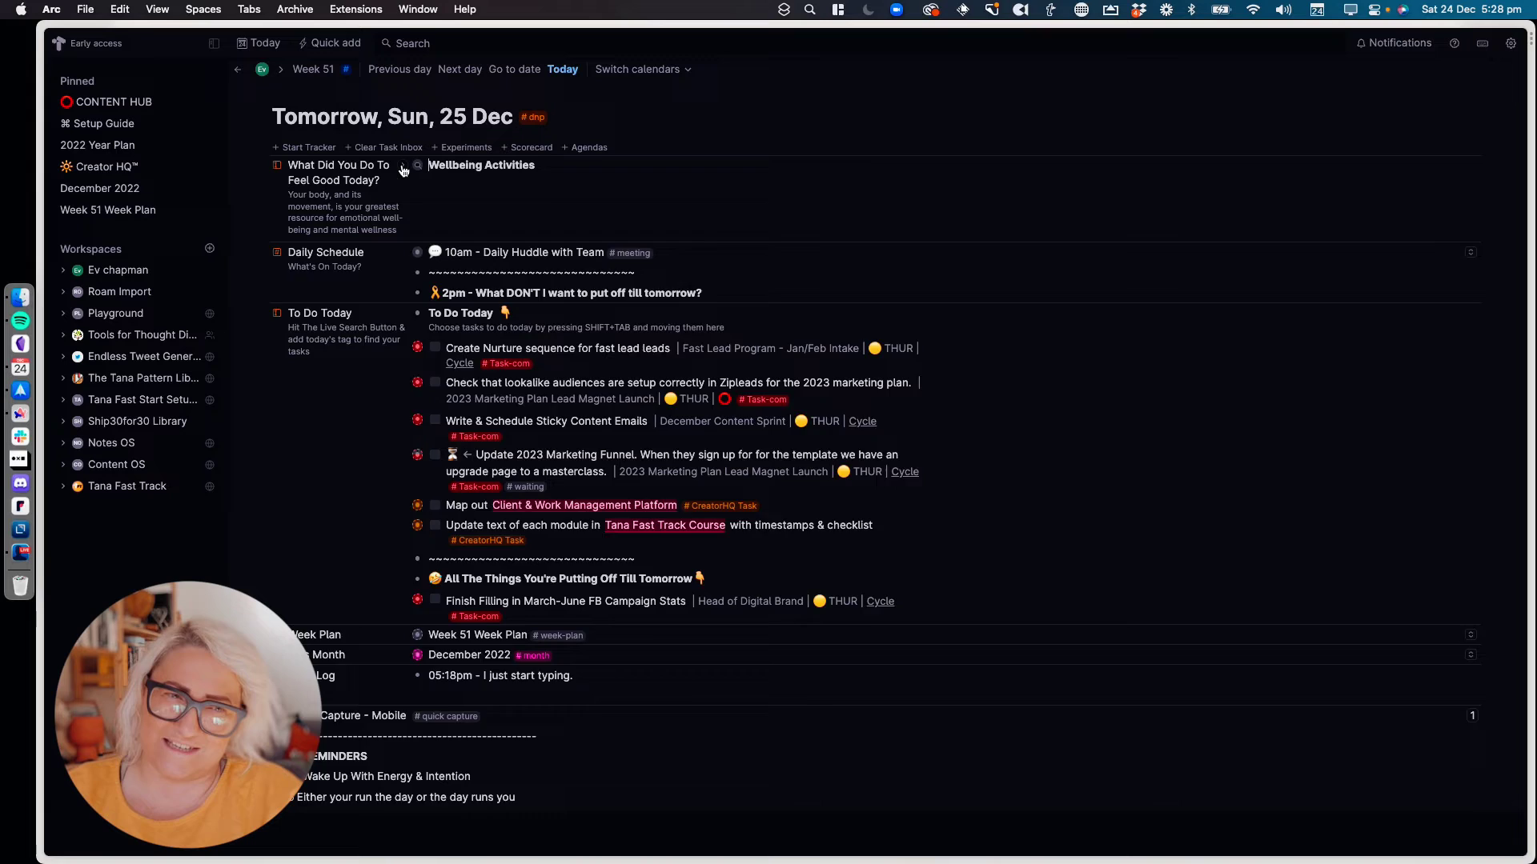
{"action": "left_click", "coordinate": [402, 165]}
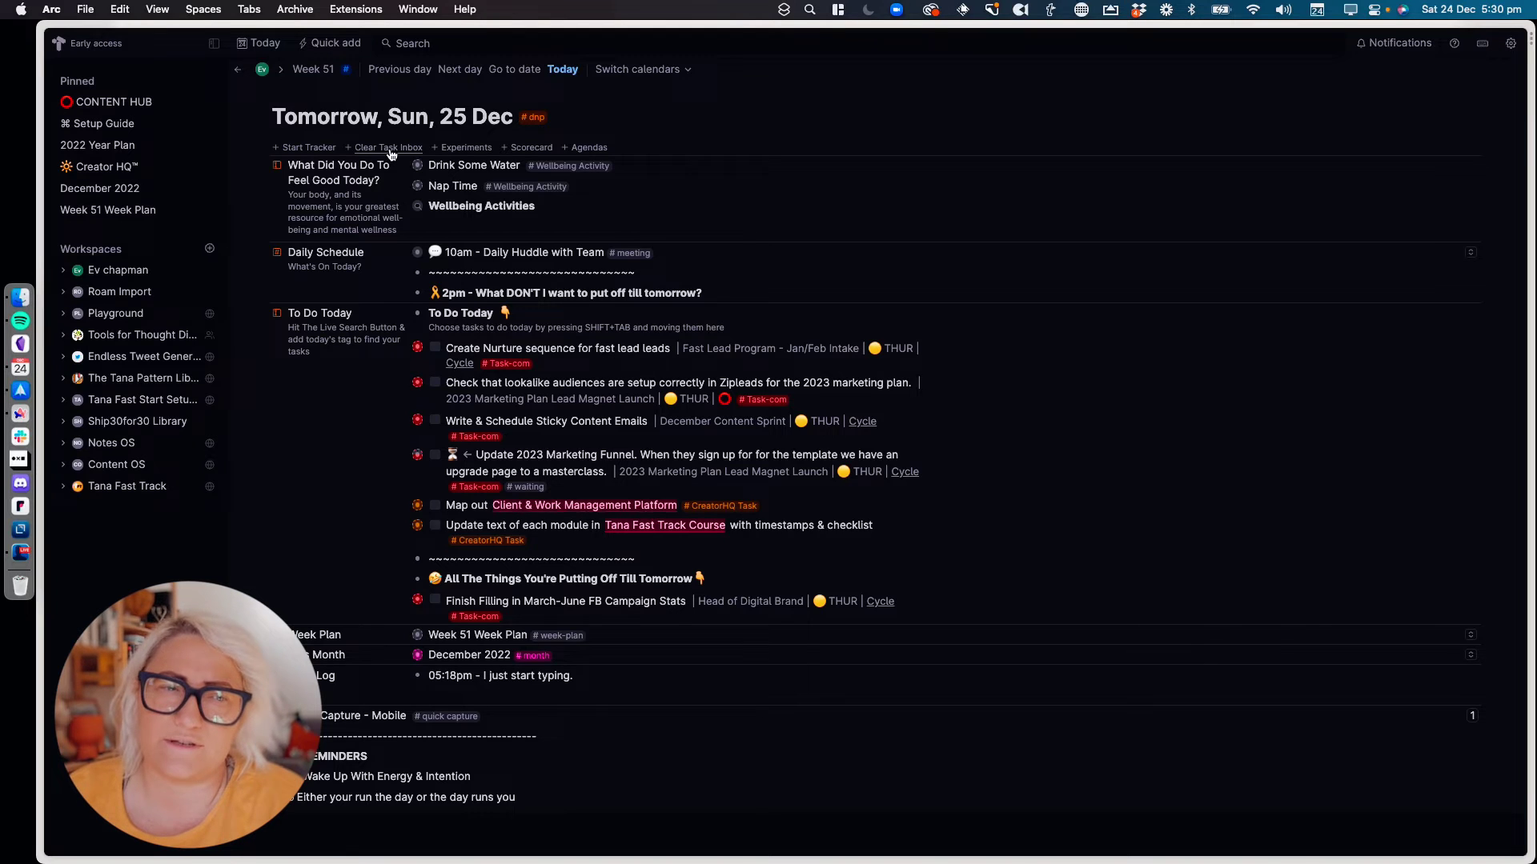
Add the Clear Task Inbox field and review the criteria of its live Open Tasks query for incoming Task-com tasks
{"action": "left_click", "coordinate": [391, 154]}
{"action": "scroll", "coordinate": [380, 339], "scroll_direction": "down", "scroll_amount": 3}
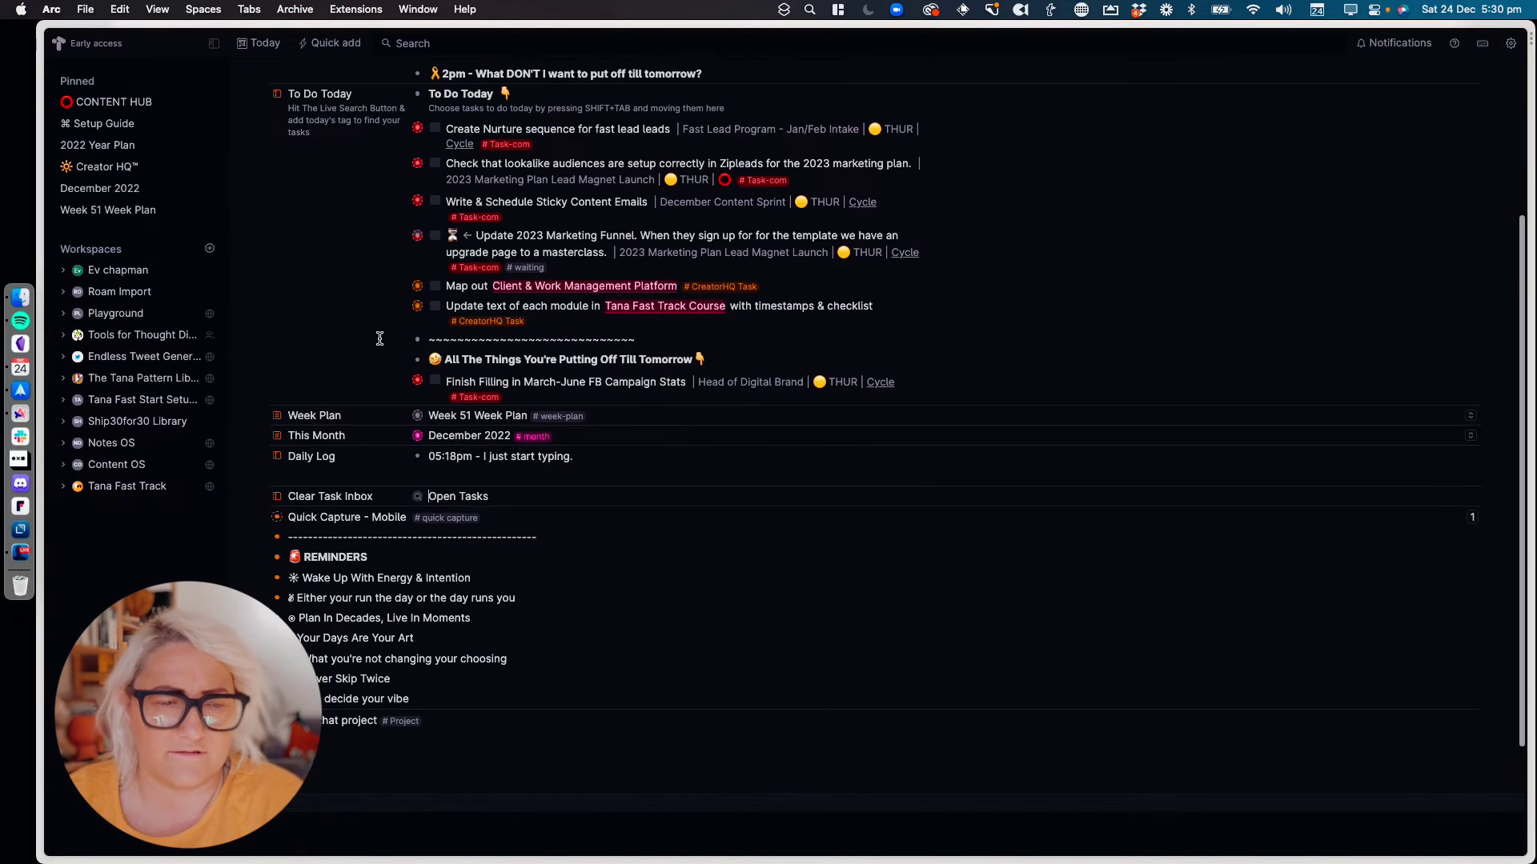
{"action": "scroll", "coordinate": [379, 338], "scroll_direction": "down", "scroll_amount": 1}
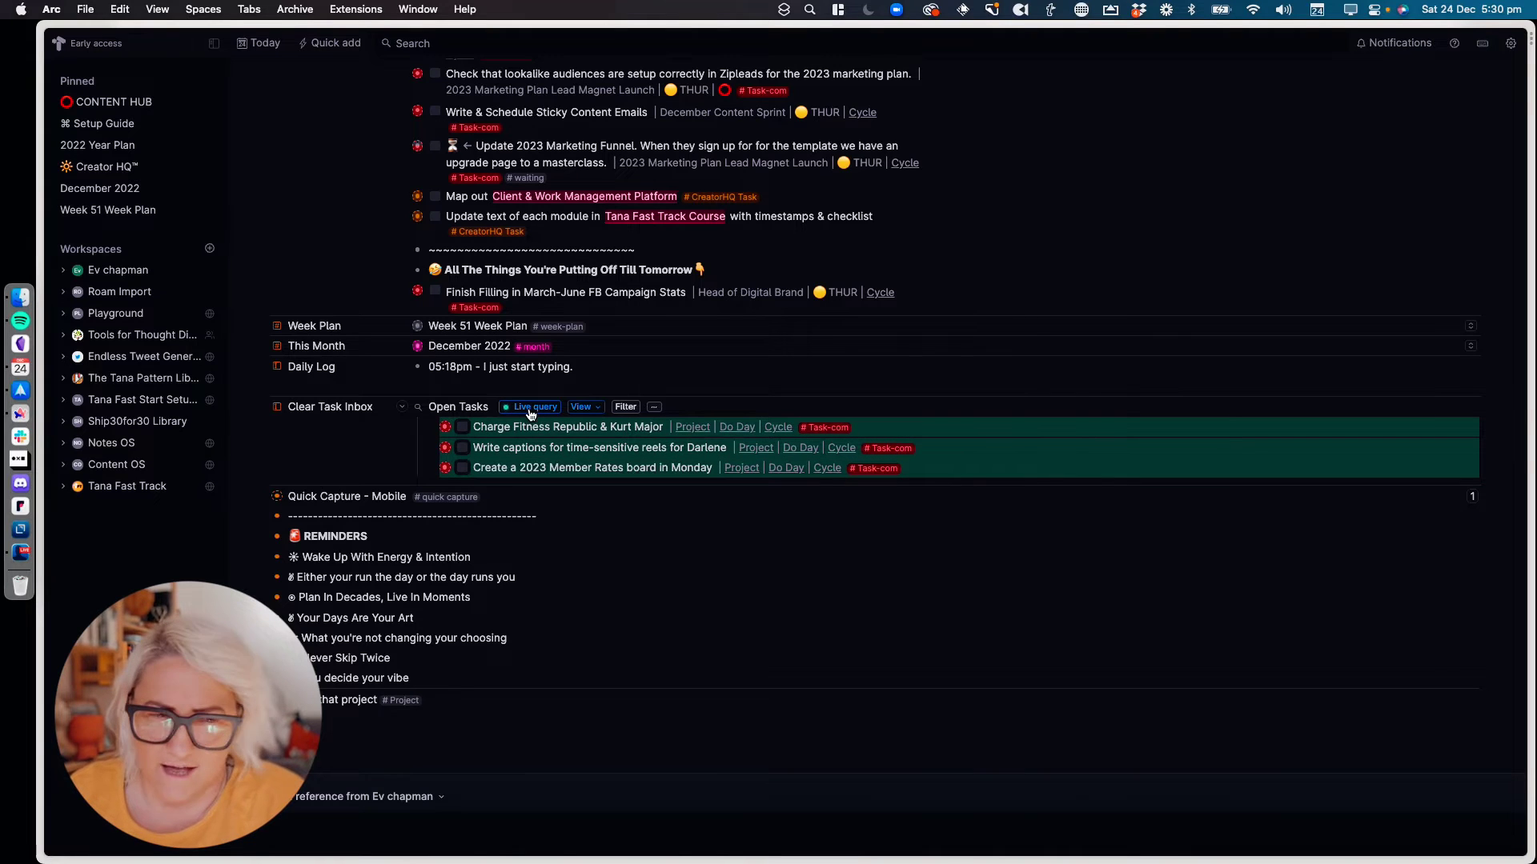
{"action": "left_click", "coordinate": [439, 409]}
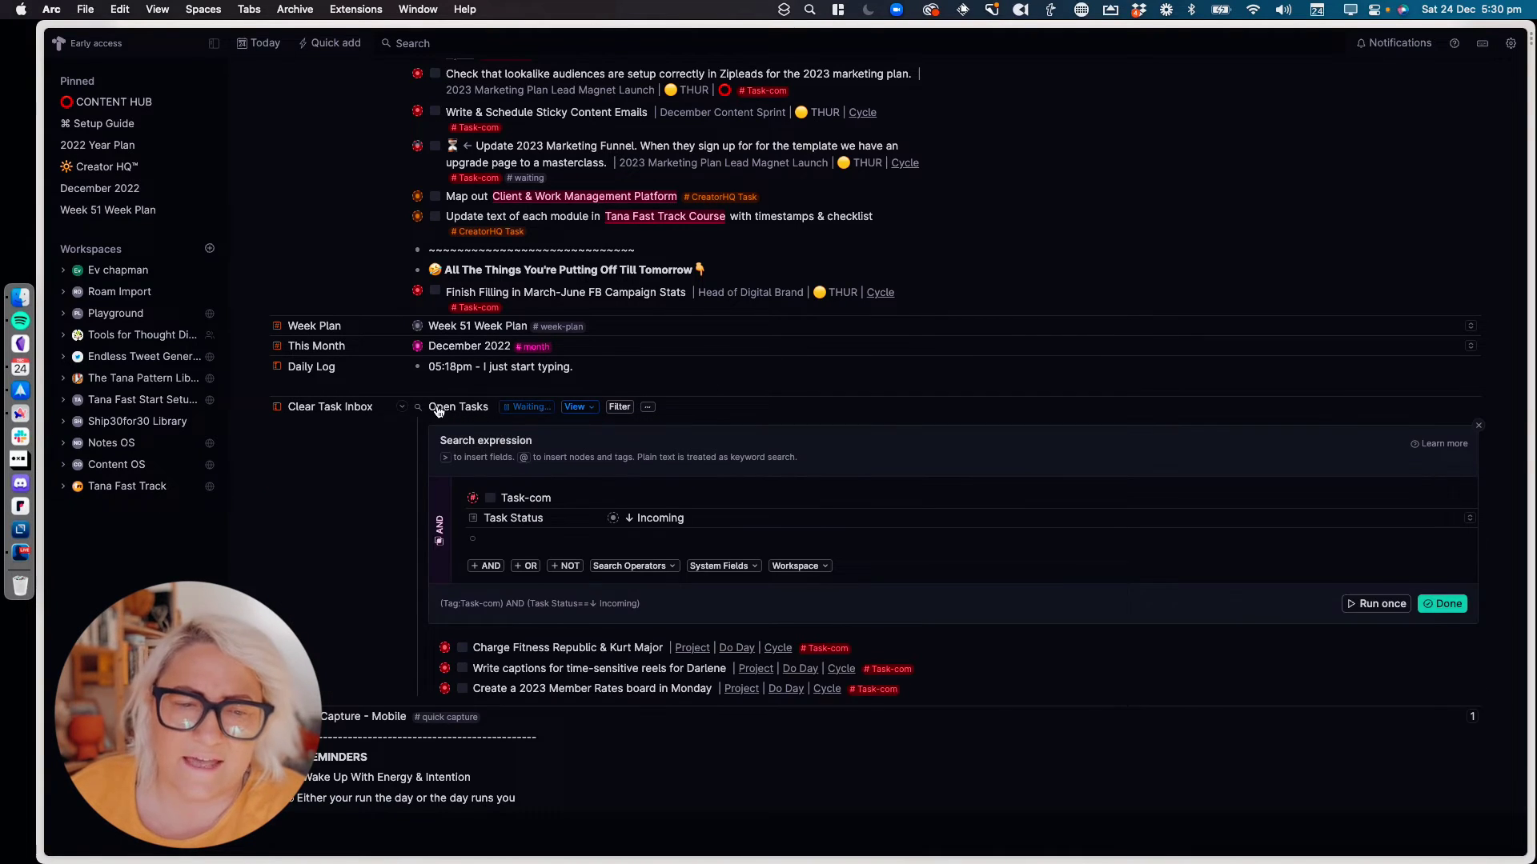
{"action": "scroll", "coordinate": [512, 448], "scroll_direction": "down", "scroll_amount": 1}
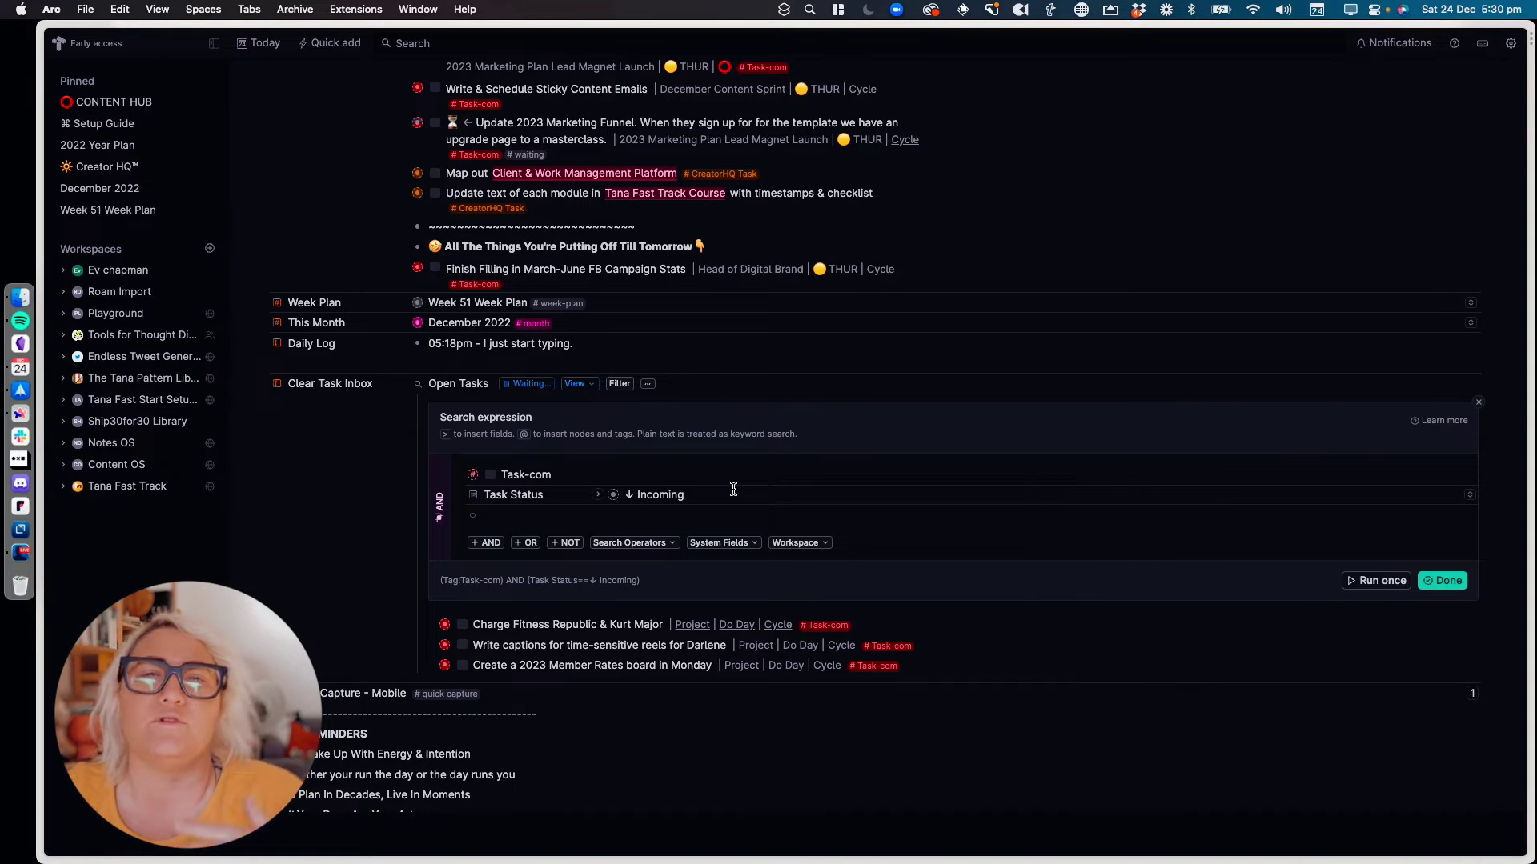
{"action": "key", "text": "Escape"}
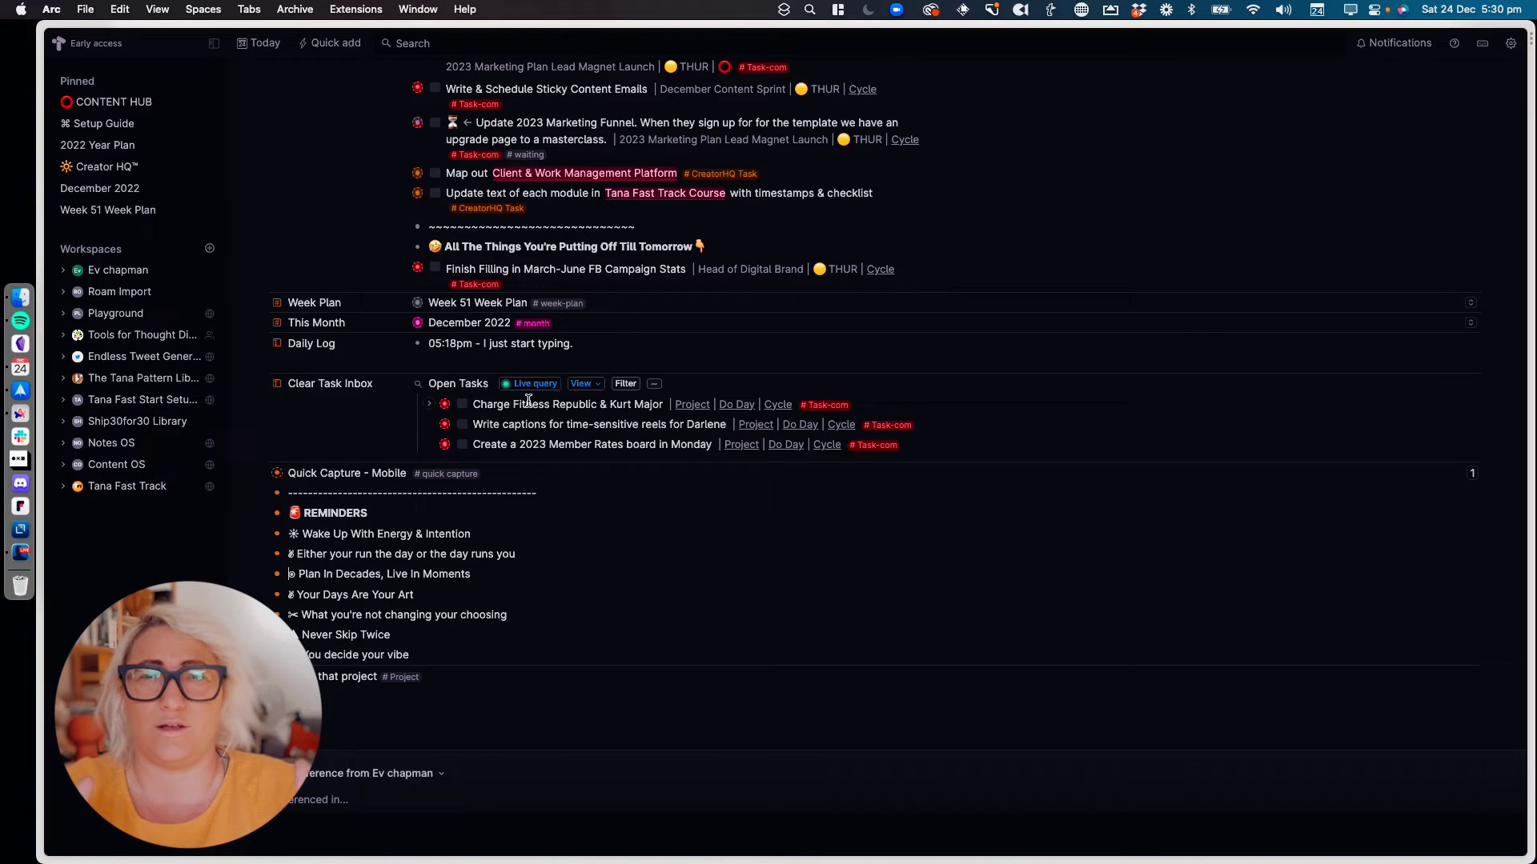
{"action": "scroll", "coordinate": [552, 396], "scroll_direction": "up", "scroll_amount": 5}
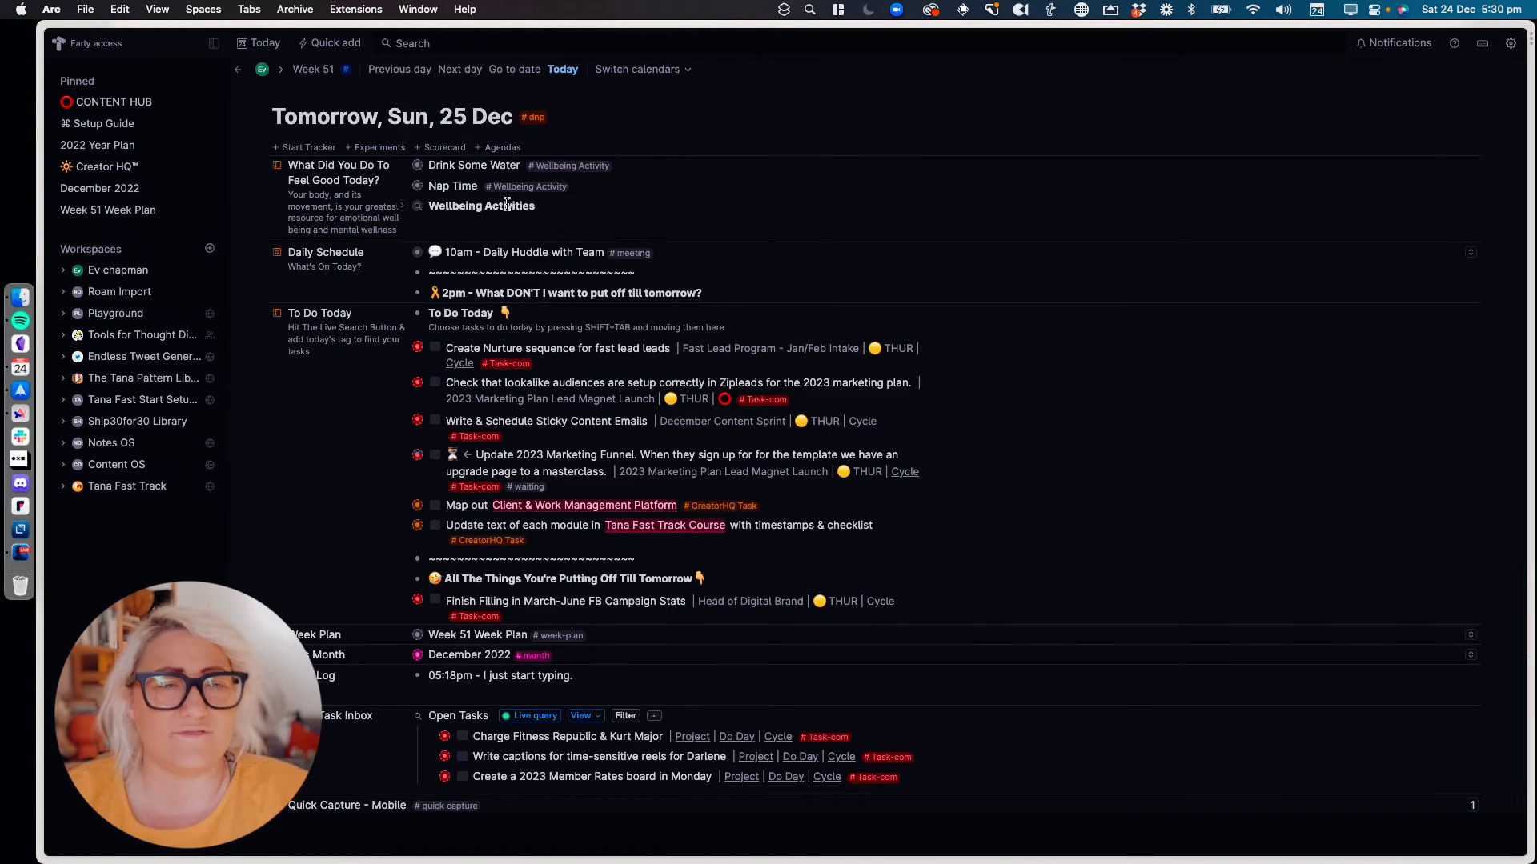
Under the 10am Daily Huddle's Action Items, add the Task-com task 'This is a new task', then collapse Action Items
{"action": "left_click", "coordinate": [405, 252]}
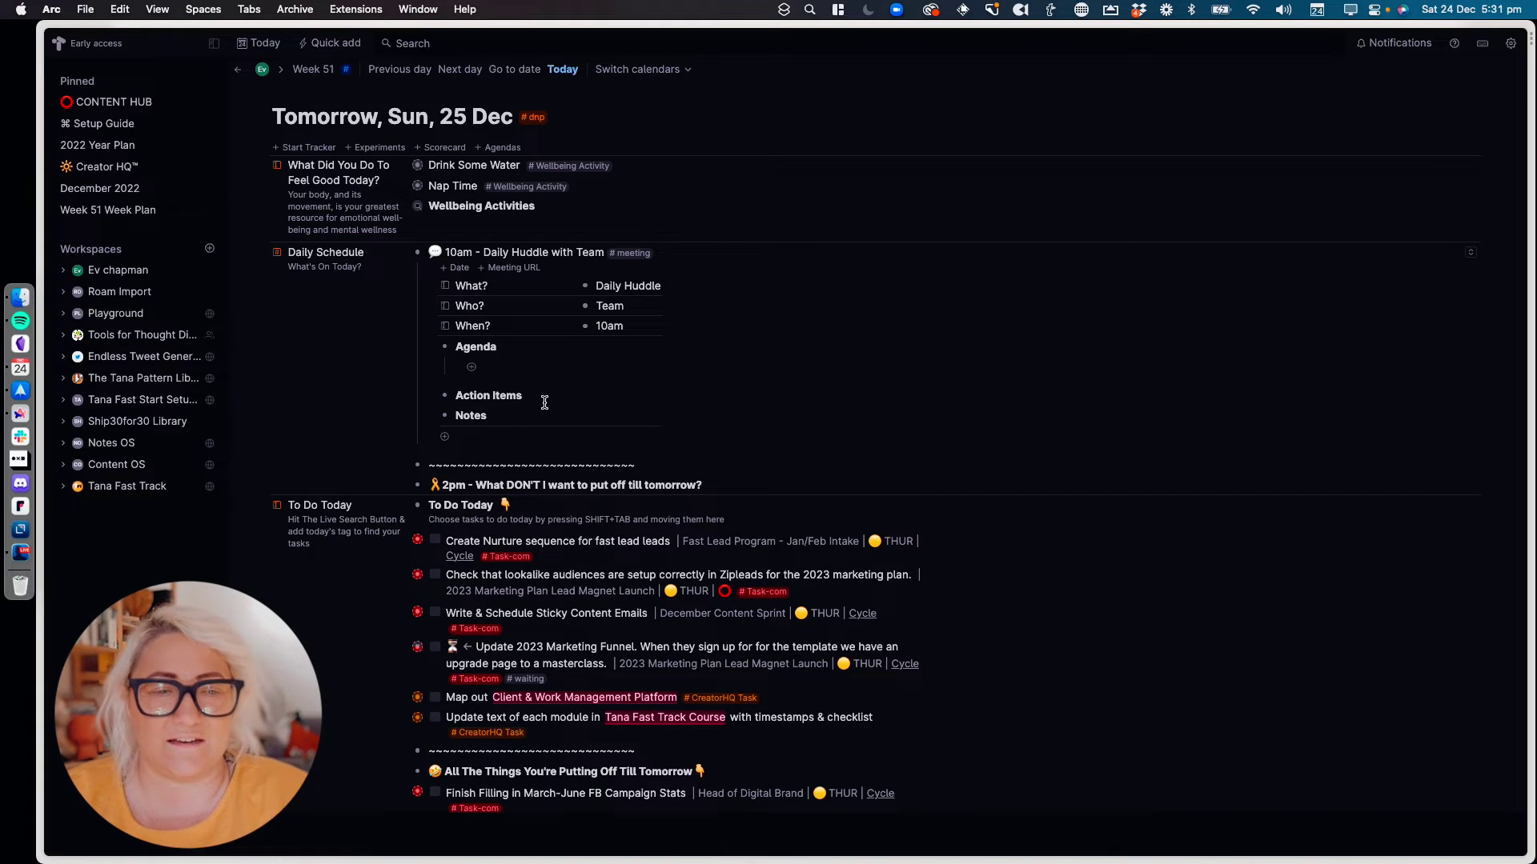
{"action": "left_click", "coordinate": [549, 394]}
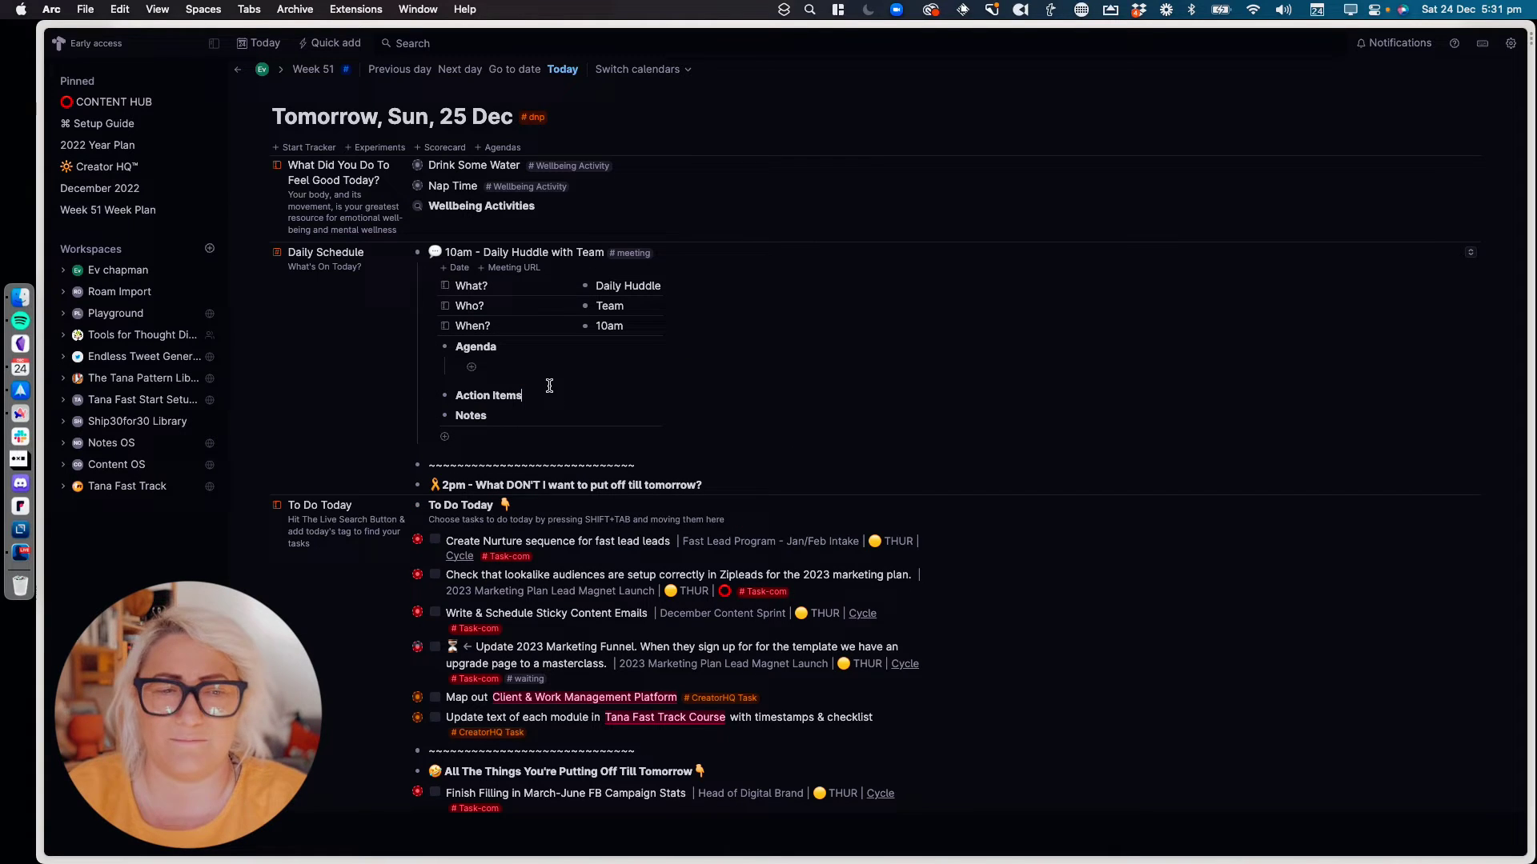
{"action": "key", "text": "super+Down"}
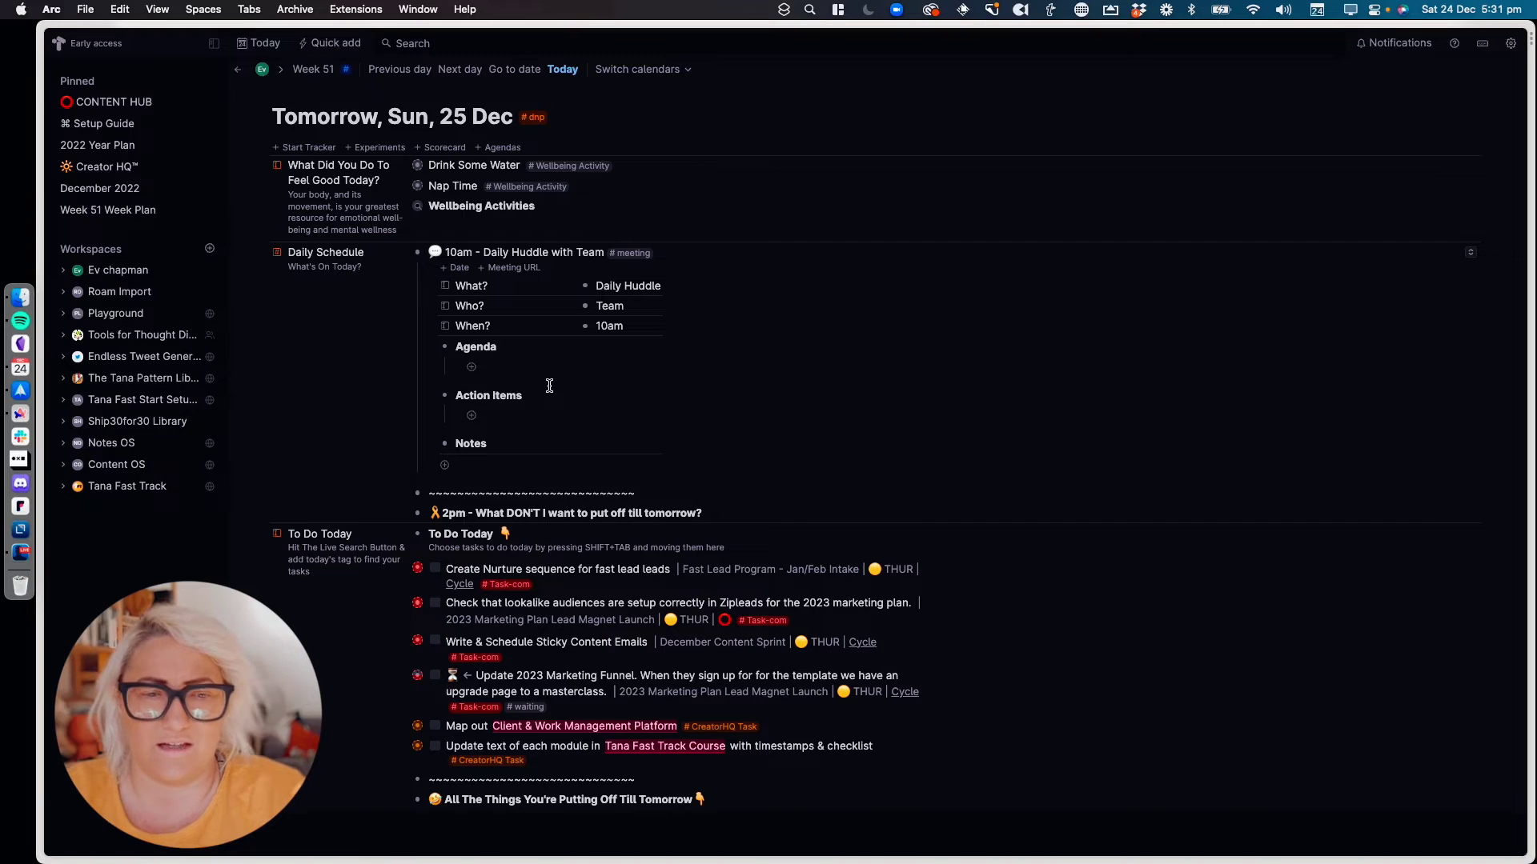
{"action": "type", "text": "This"}
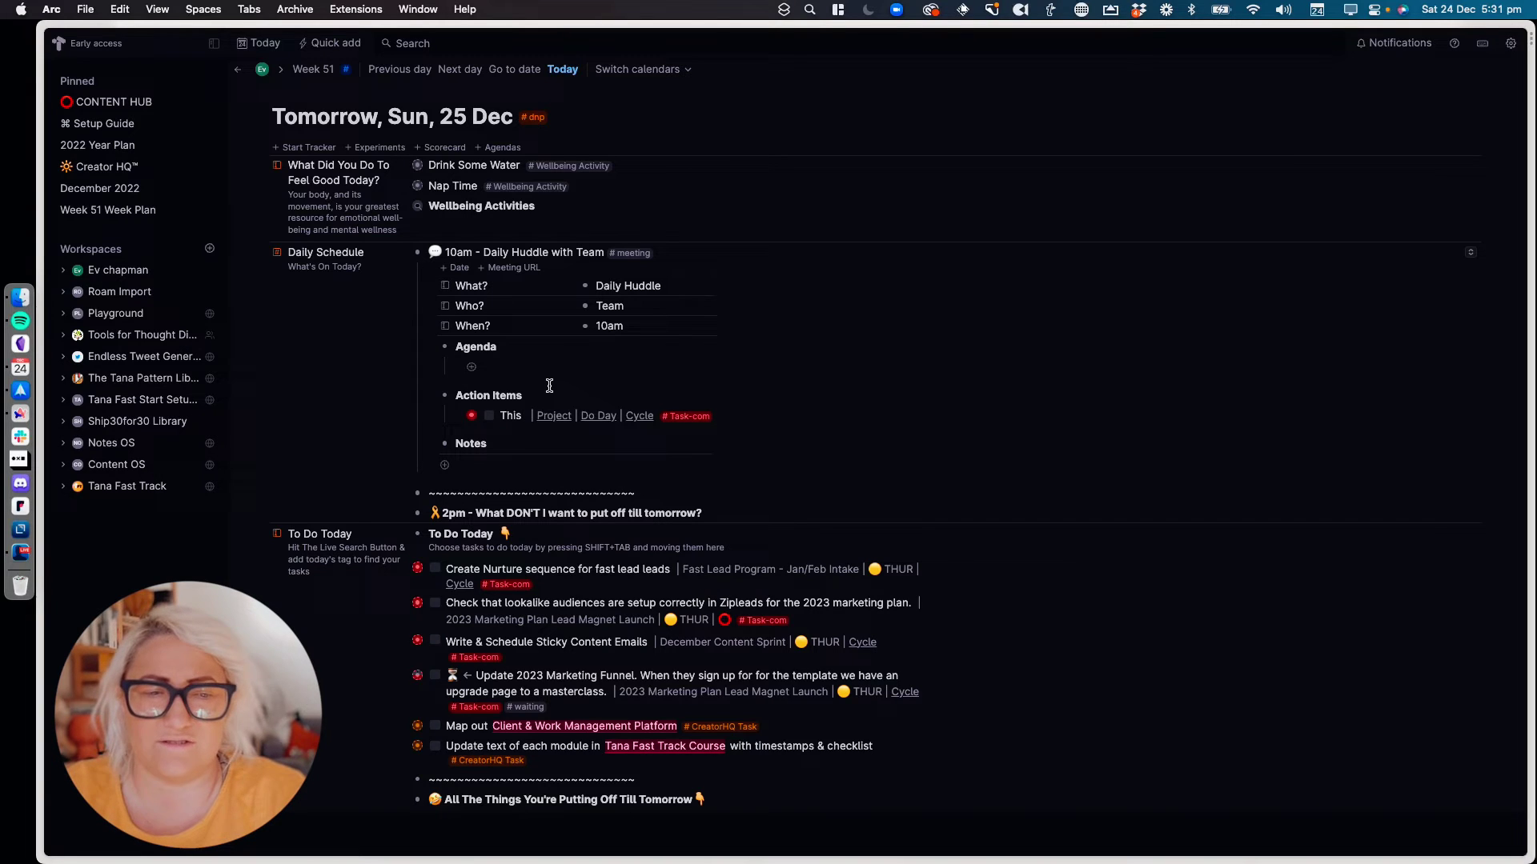
{"action": "type", "text": "is a new task"}
{"action": "key", "text": "super+Down"}
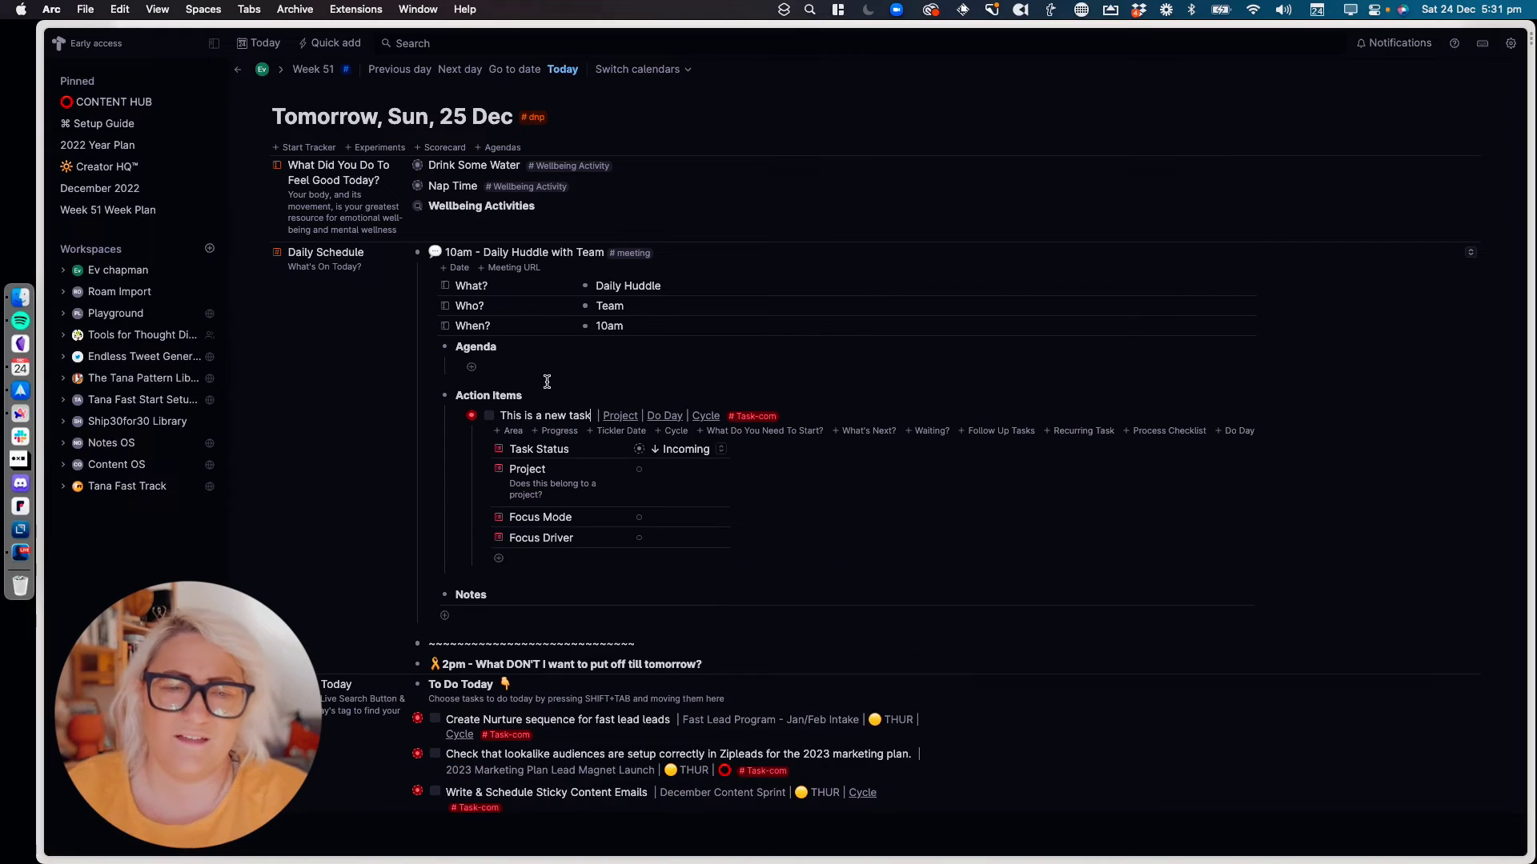
{"action": "scroll", "coordinate": [536, 376], "scroll_direction": "down", "scroll_amount": 2}
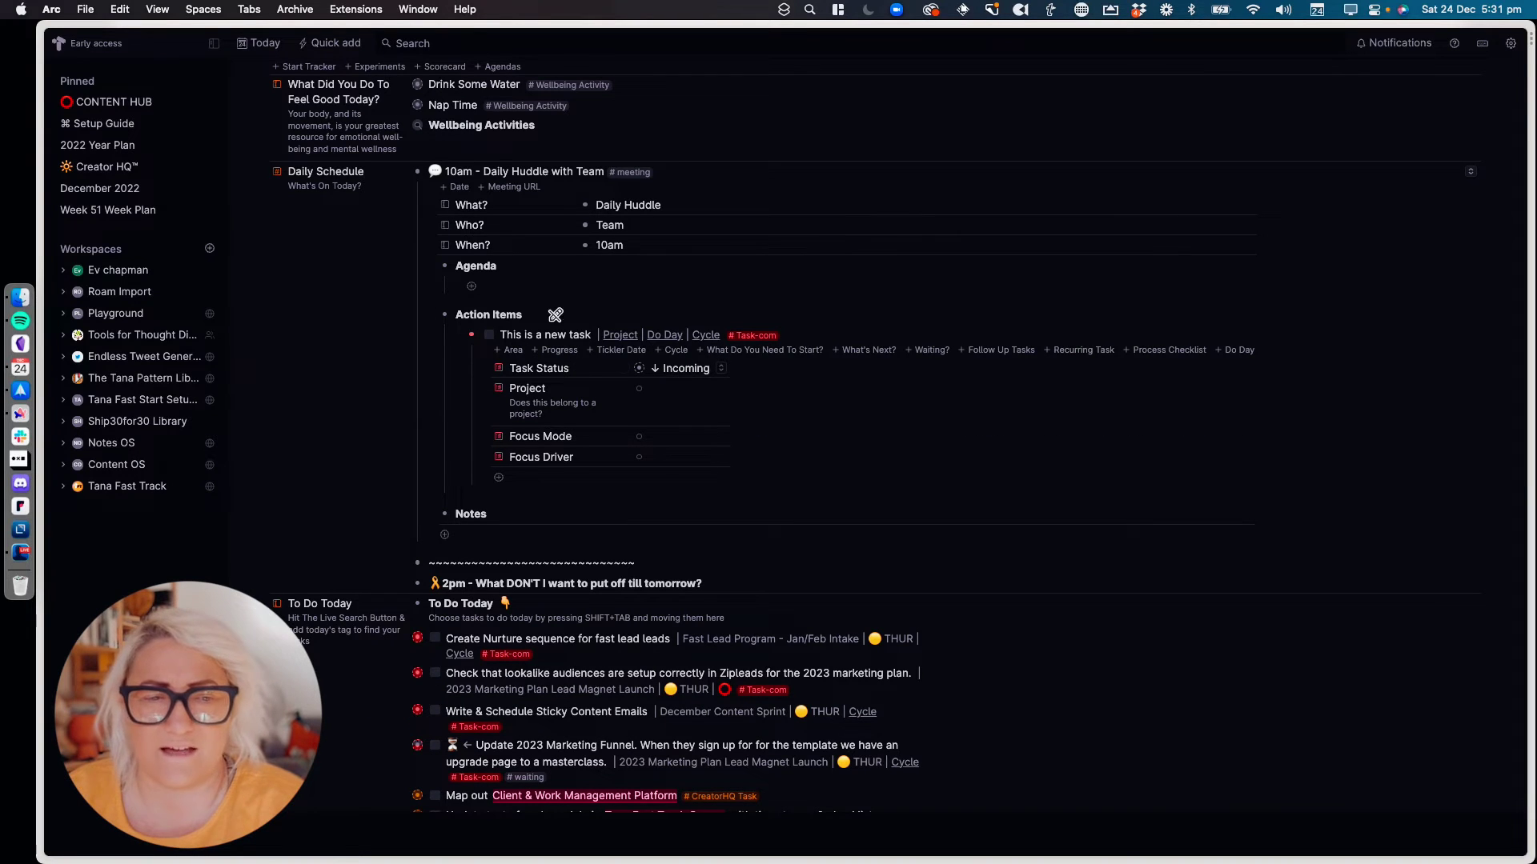
{"action": "left_click", "coordinate": [429, 316]}
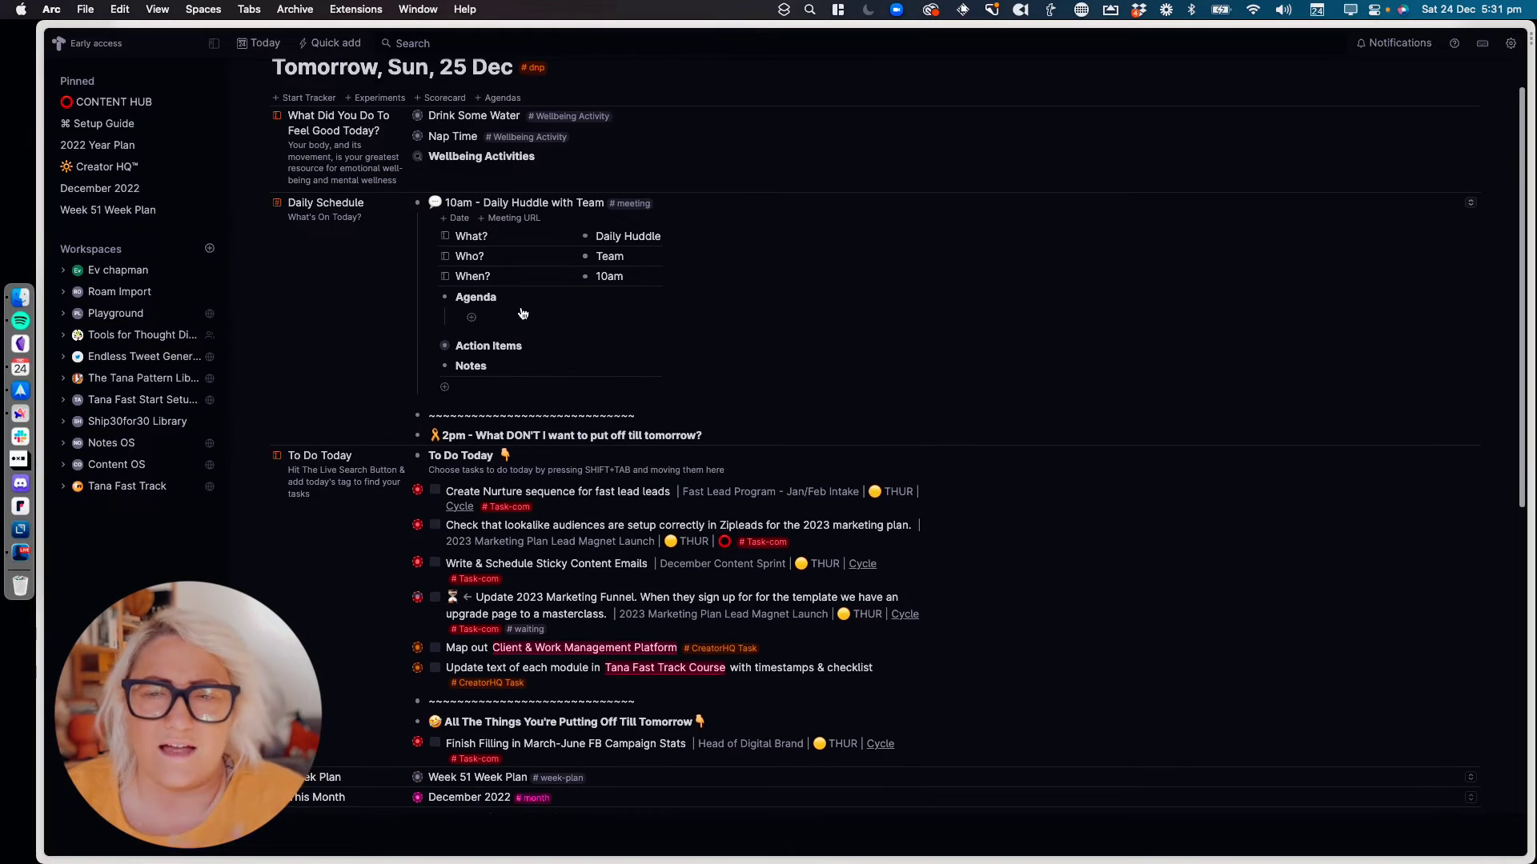
{"action": "scroll", "coordinate": [521, 310], "scroll_direction": "down", "scroll_amount": 10}
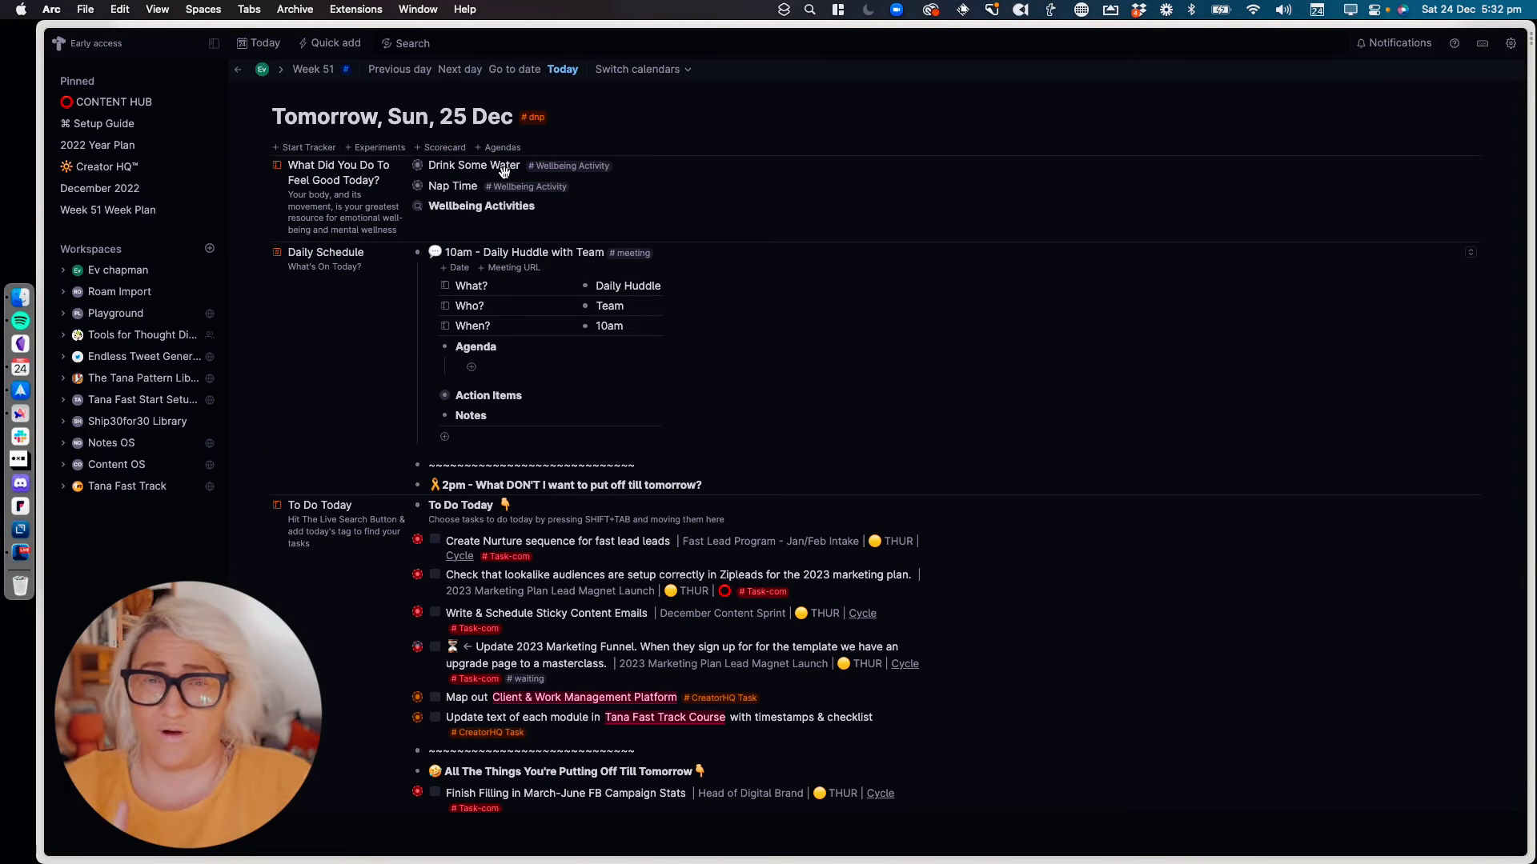
Add a Start Tracker entry tagged #daytracker, which brings in an Image of the day field
{"action": "left_click", "coordinate": [305, 148]}
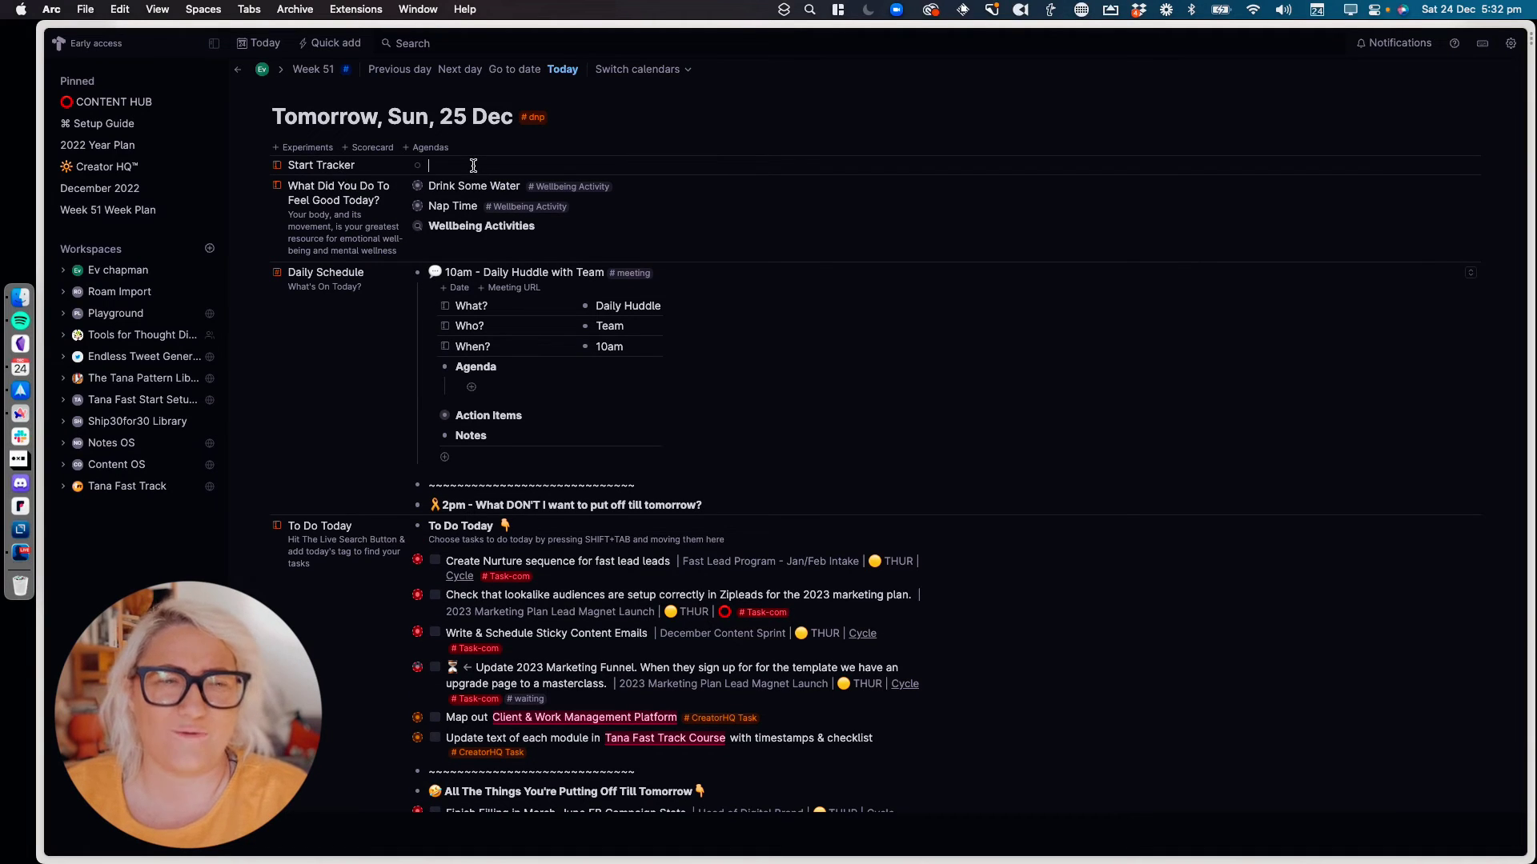
{"action": "type", "text": "#day"}
{"action": "left_click", "coordinate": [509, 240]}
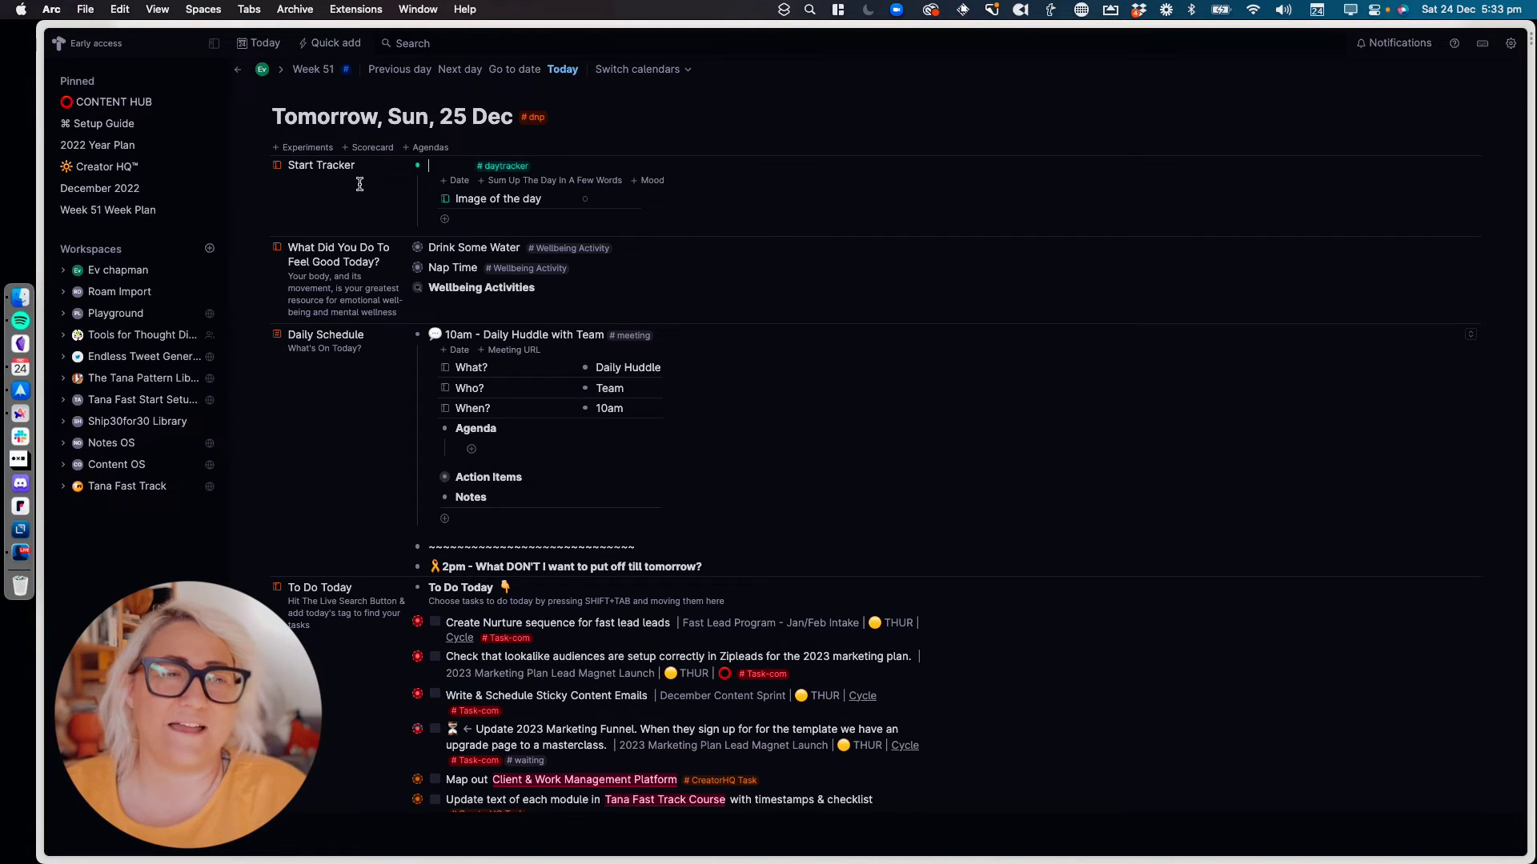
Add empty Experiments and Scorecard fields to the 25 Dec page and start editing the Scorecard
{"action": "left_click", "coordinate": [314, 150]}
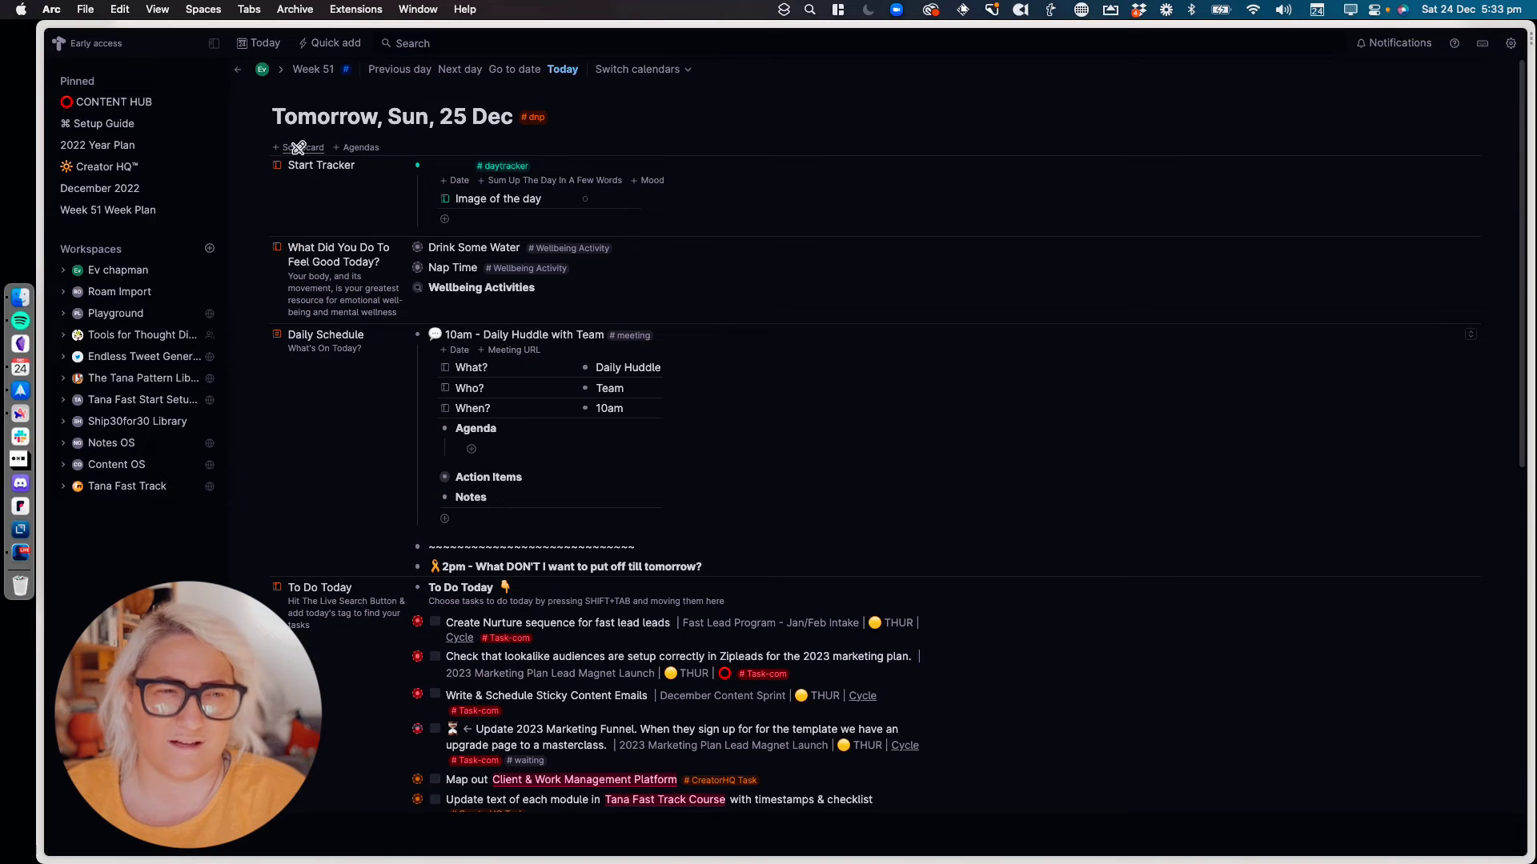
{"action": "left_click", "coordinate": [303, 148]}
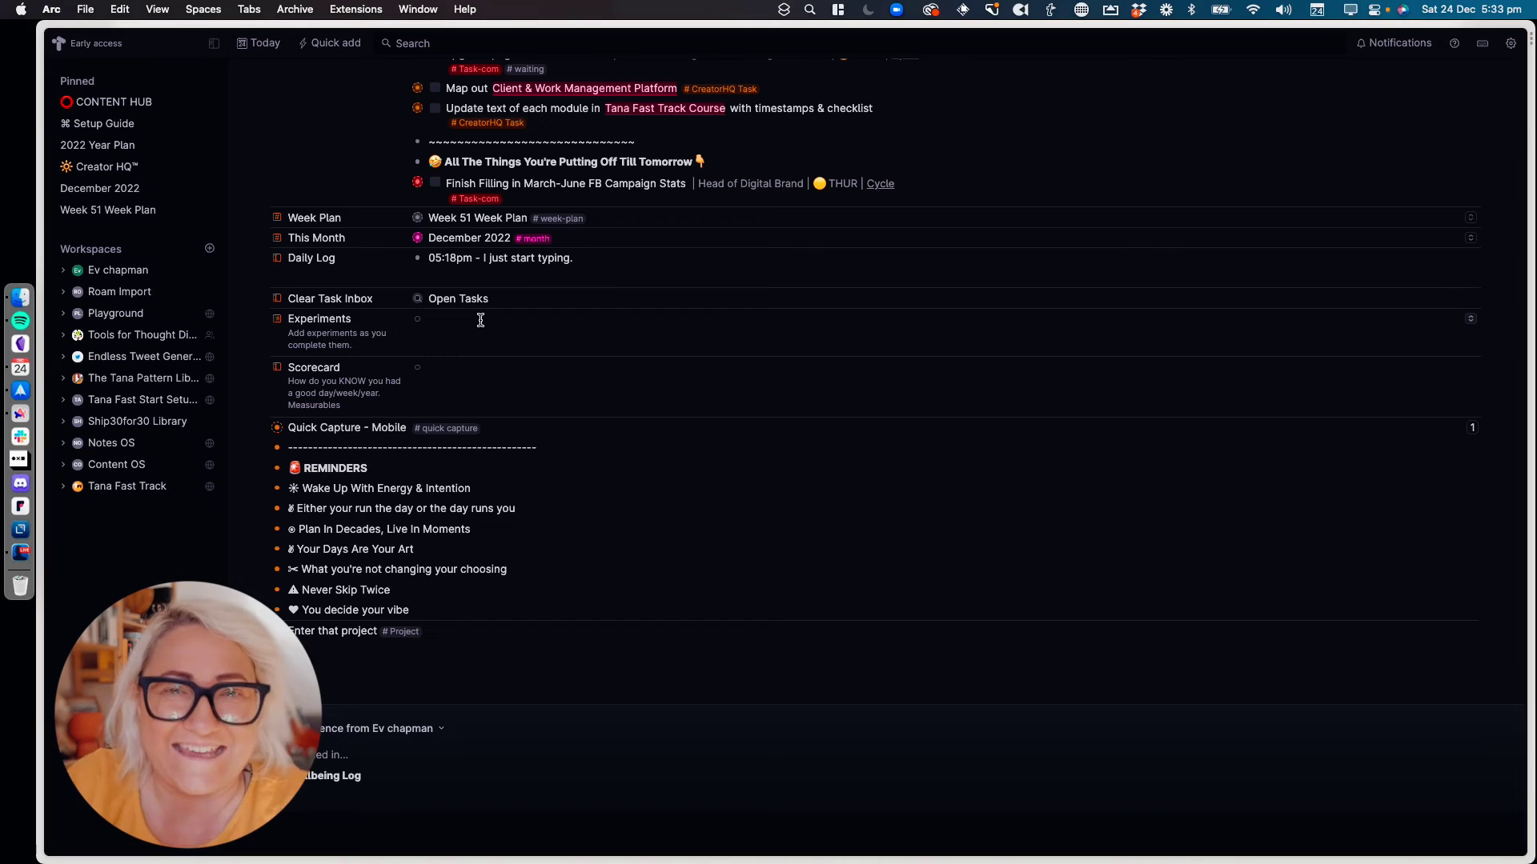
{"action": "left_click", "coordinate": [458, 371]}
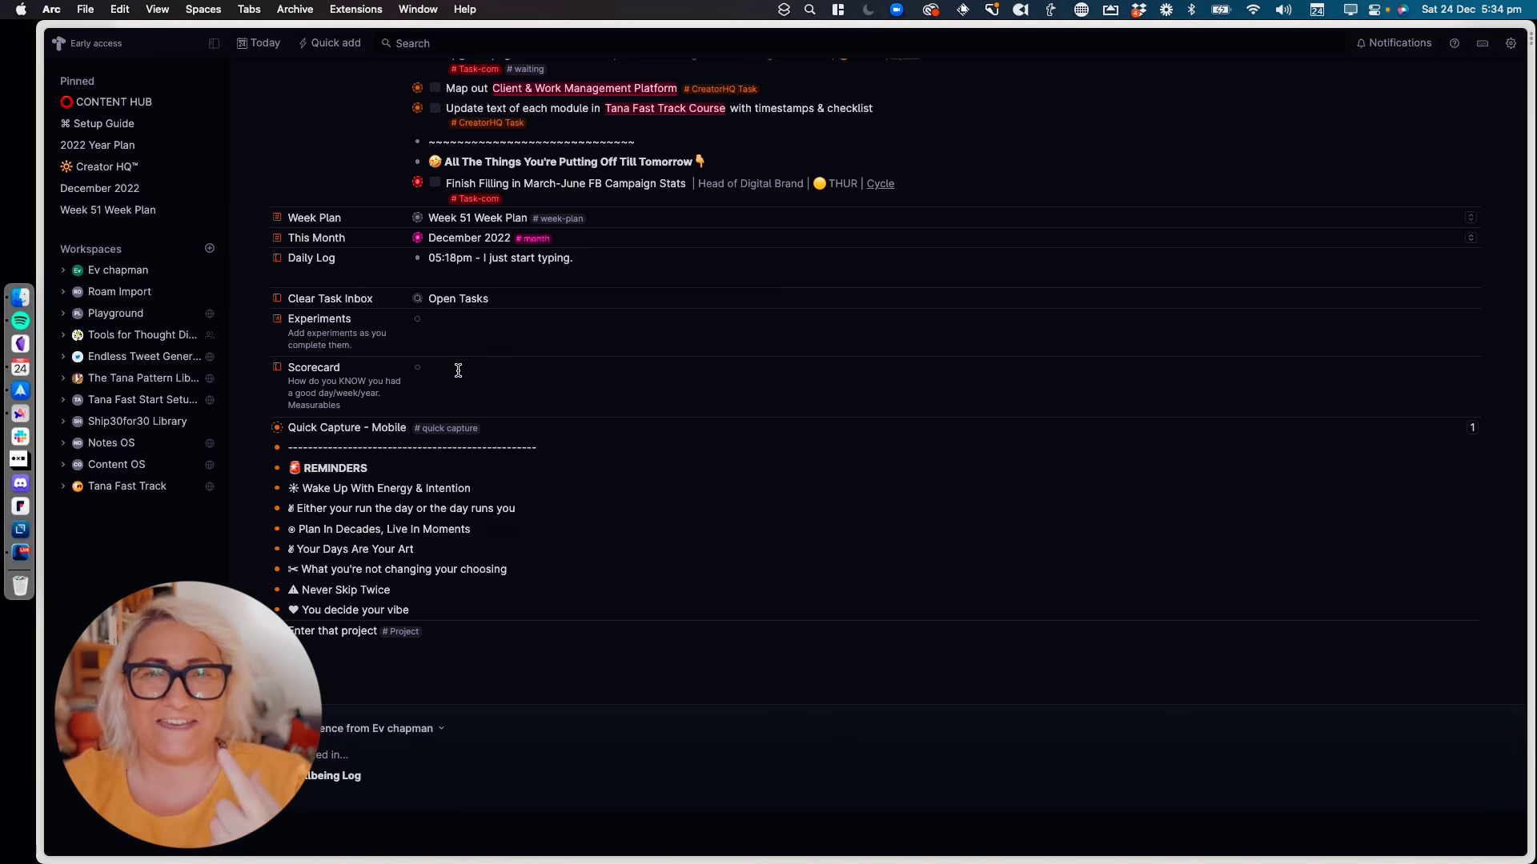
Add the Agendas field, expand its Daily Wrap Up agenda query, then move on to the Daily Logs Task Log
{"action": "scroll", "coordinate": [444, 274], "scroll_direction": "up", "scroll_amount": 9}
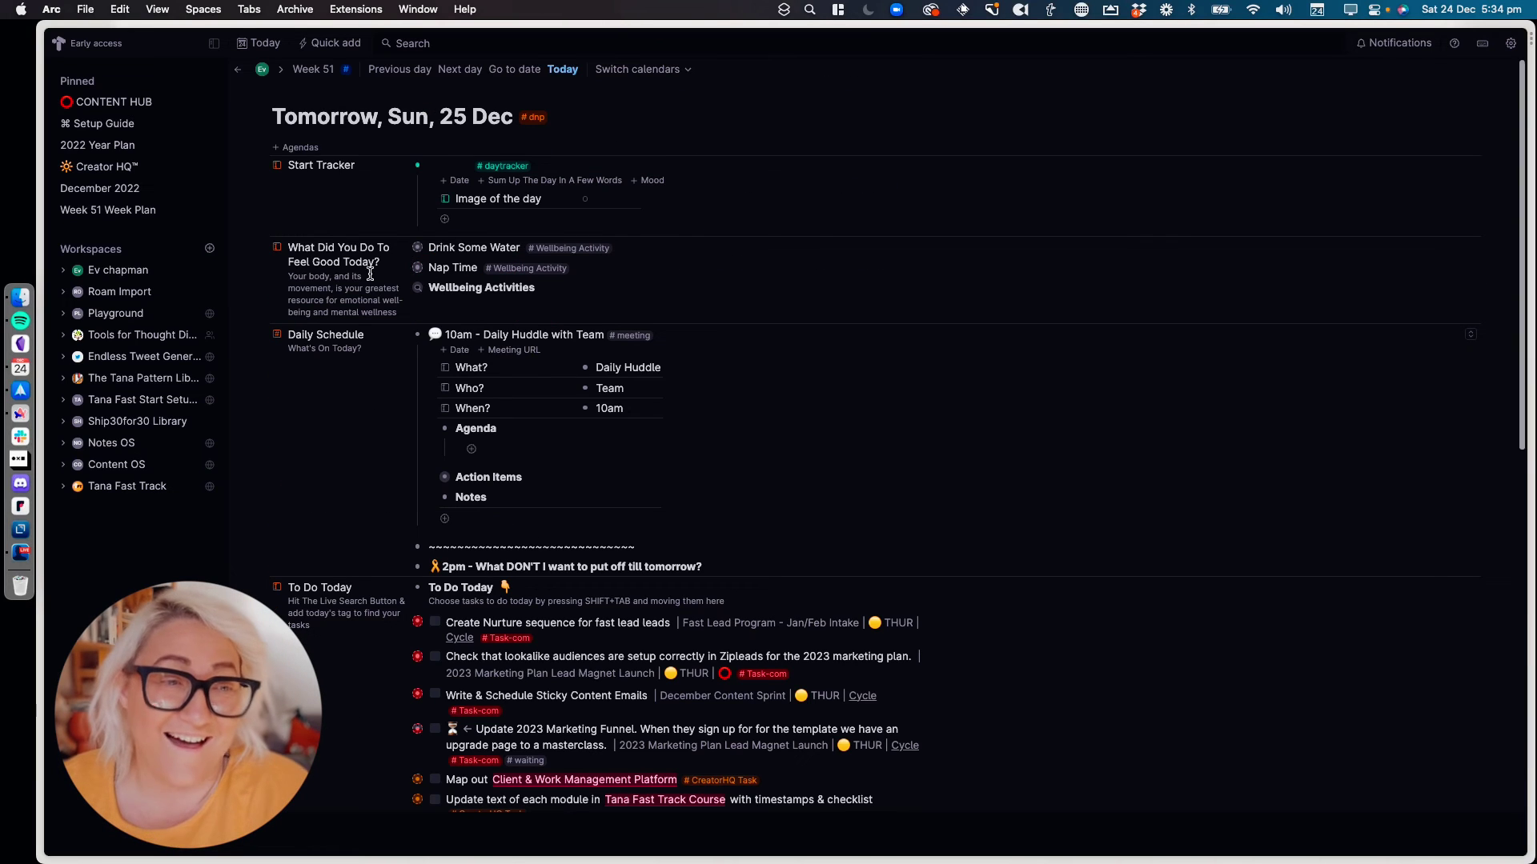
{"action": "left_click", "coordinate": [304, 148]}
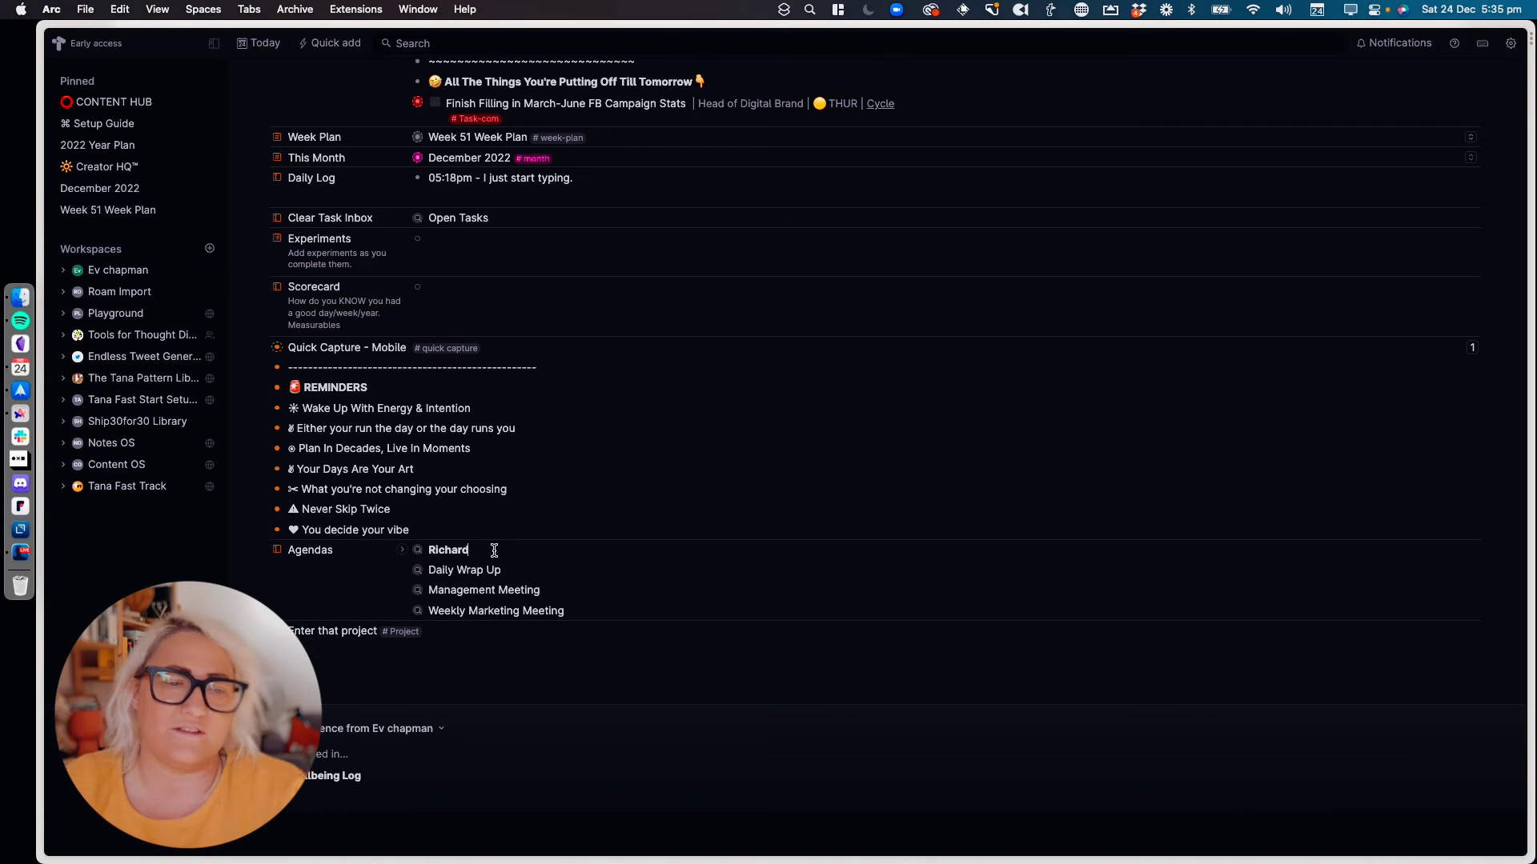
{"action": "left_click", "coordinate": [403, 570]}
{"action": "scroll", "coordinate": [409, 570], "scroll_direction": "down", "scroll_amount": 3}
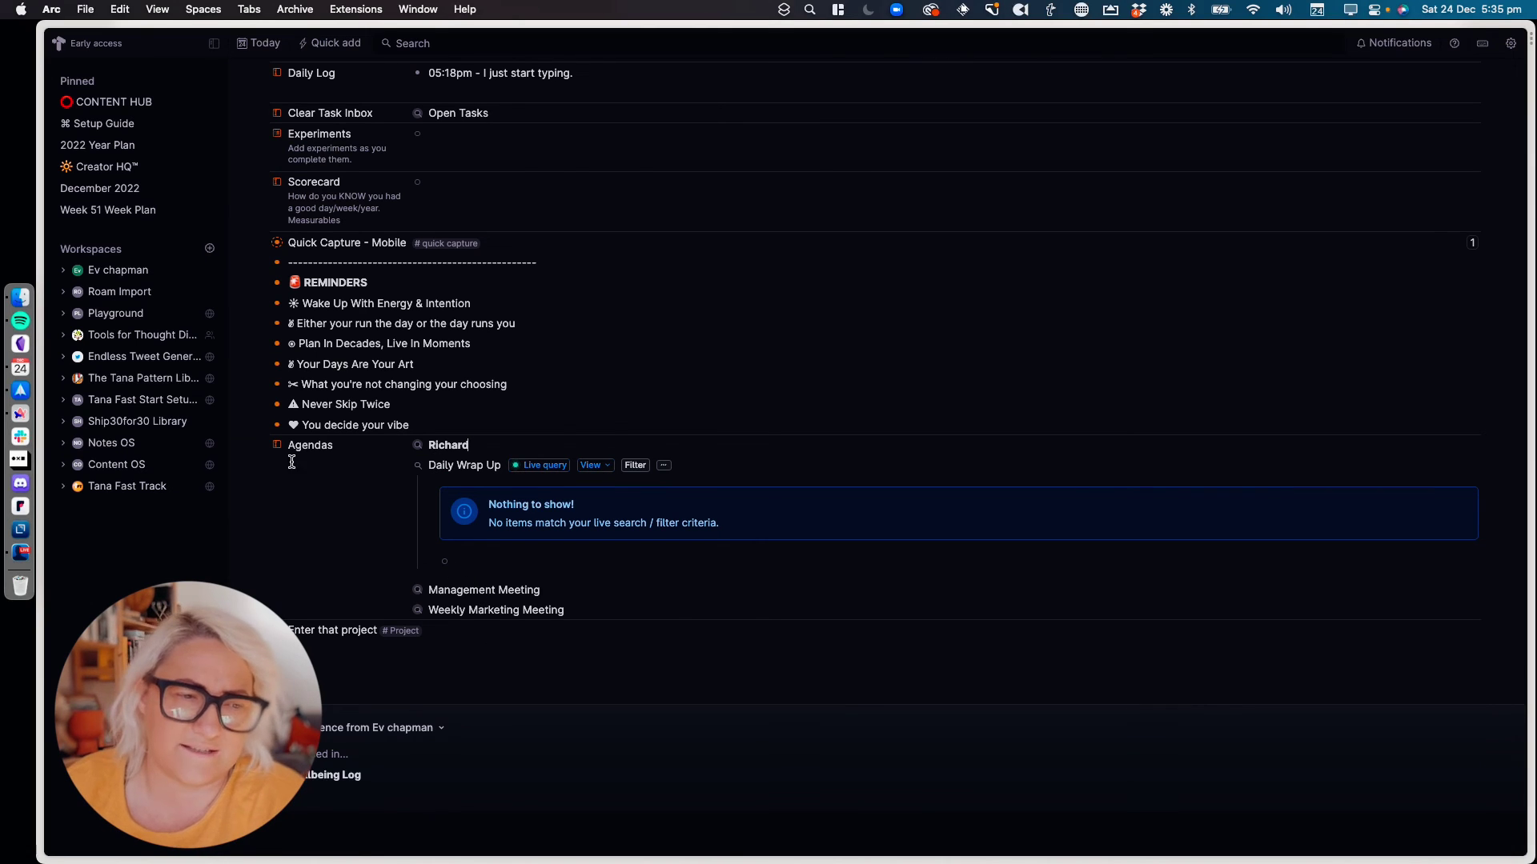
{"action": "left_click", "coordinate": [460, 69]}
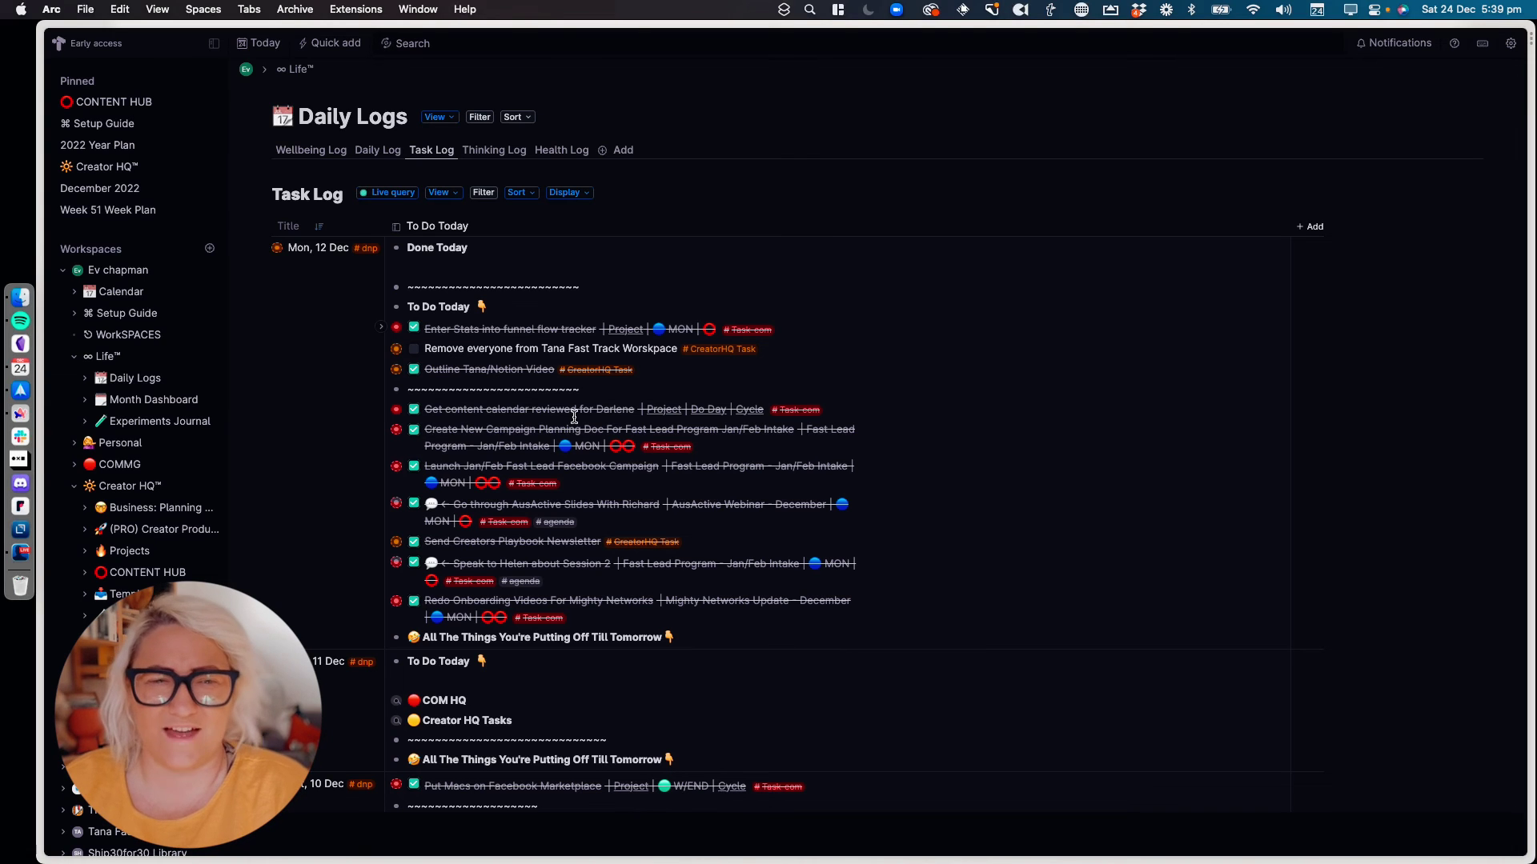
{"action": "scroll", "coordinate": [574, 416], "scroll_direction": "down", "scroll_amount": 3}
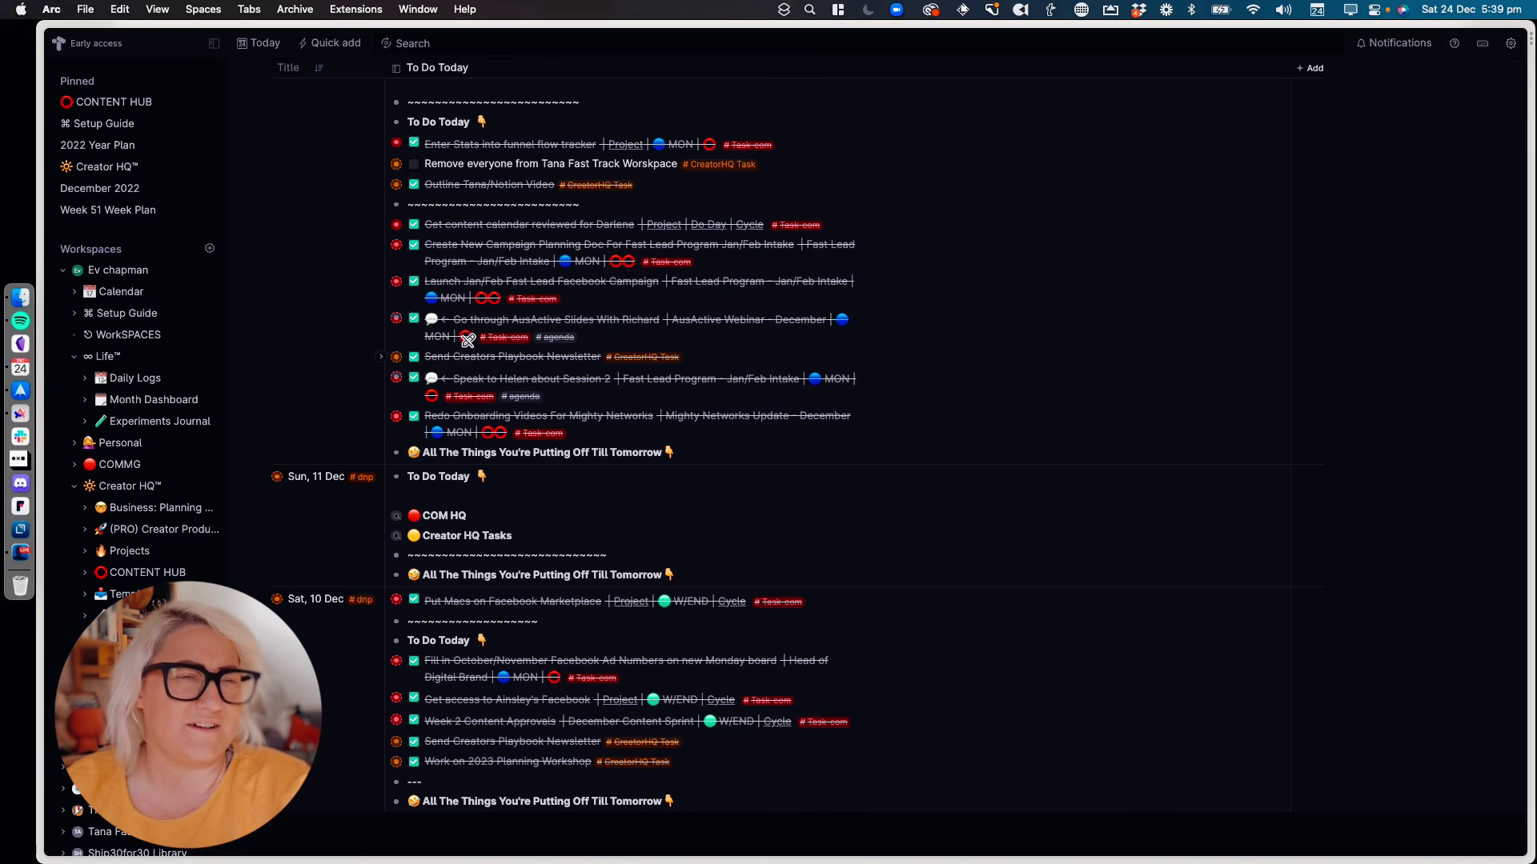
{"action": "scroll", "coordinate": [535, 320], "scroll_direction": "up", "scroll_amount": 3}
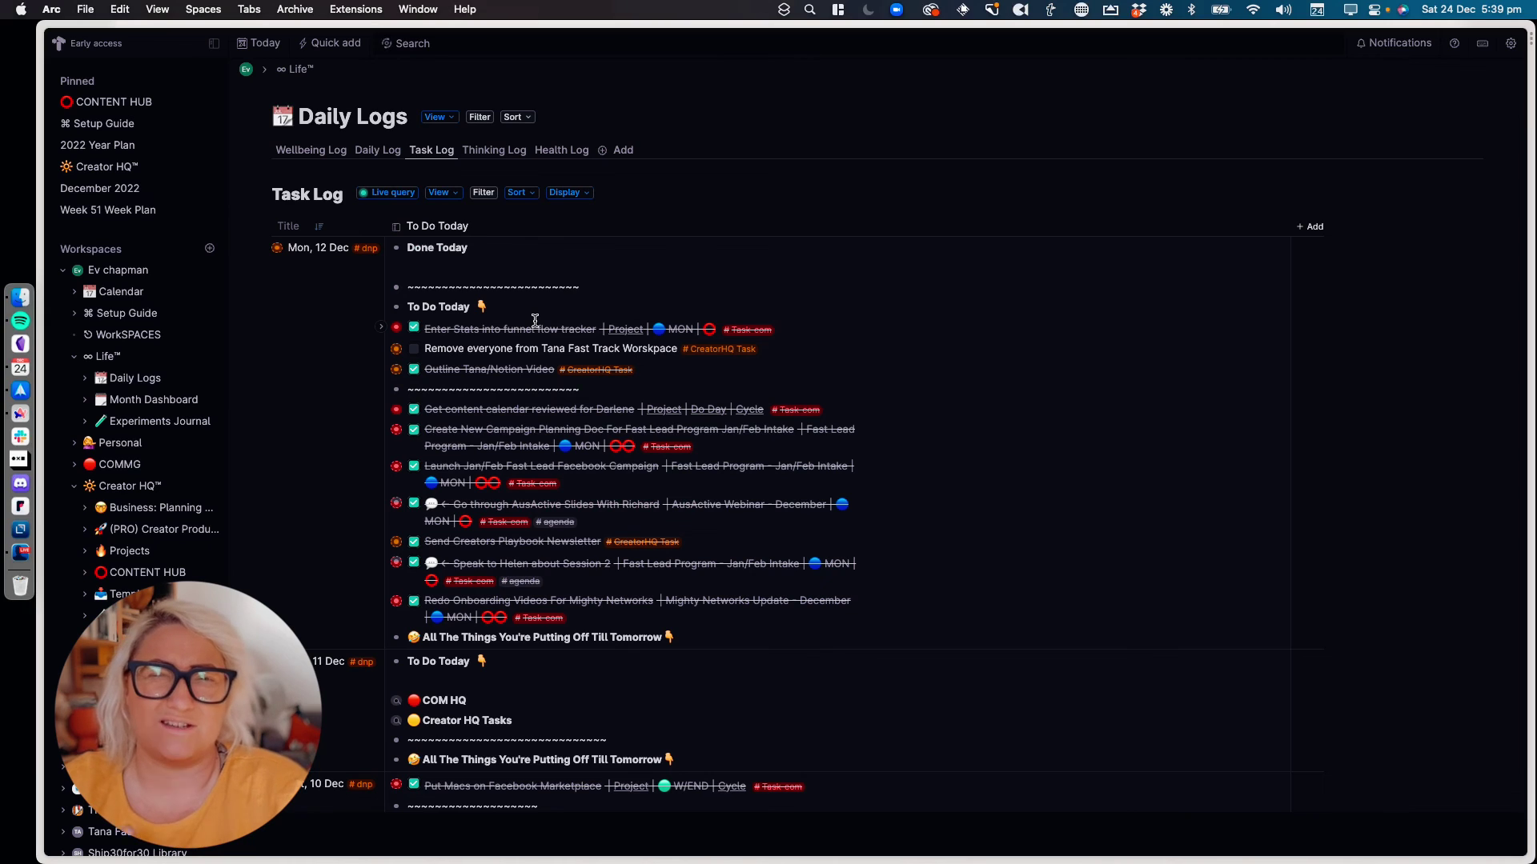